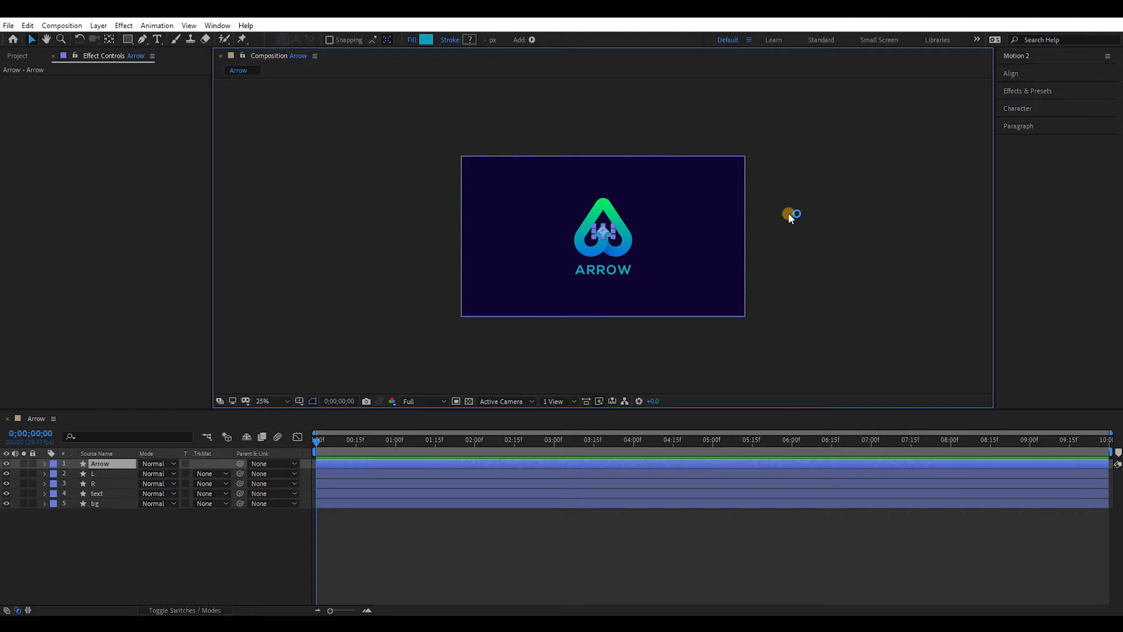
# Step: Pre-compose the Arrow, L and R layers into a new composition named Icon
pyautogui.click(788, 215)
pyautogui.scroll(2, 703, 134)
pyautogui.moveTo(703, 134); pyautogui.dragTo(560, 242)
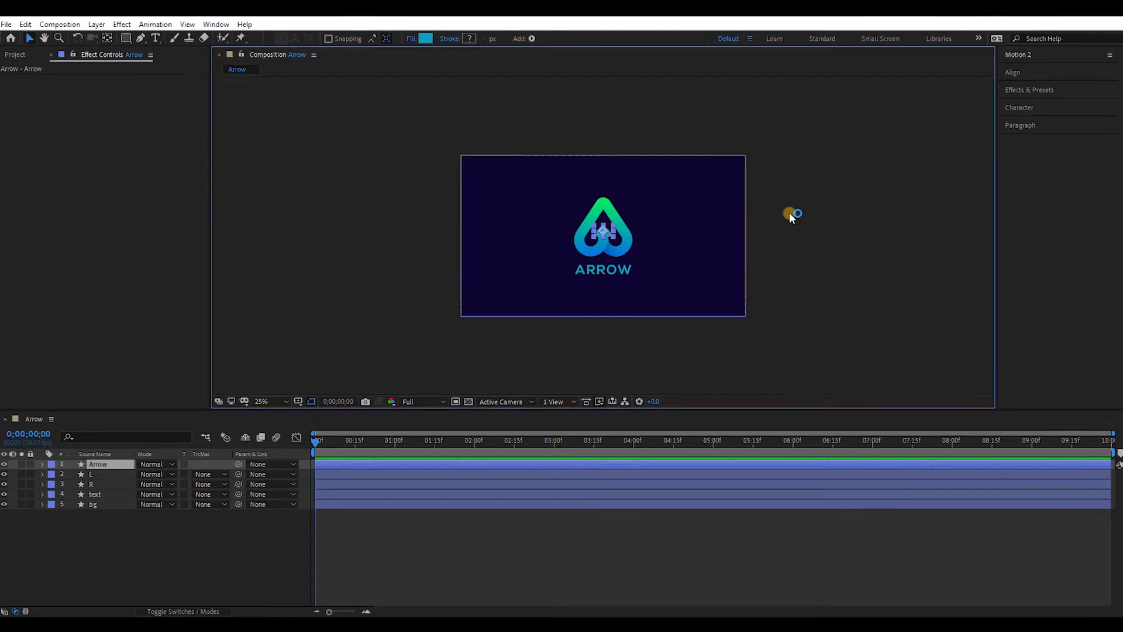
pyautogui.rightClick(559, 226)
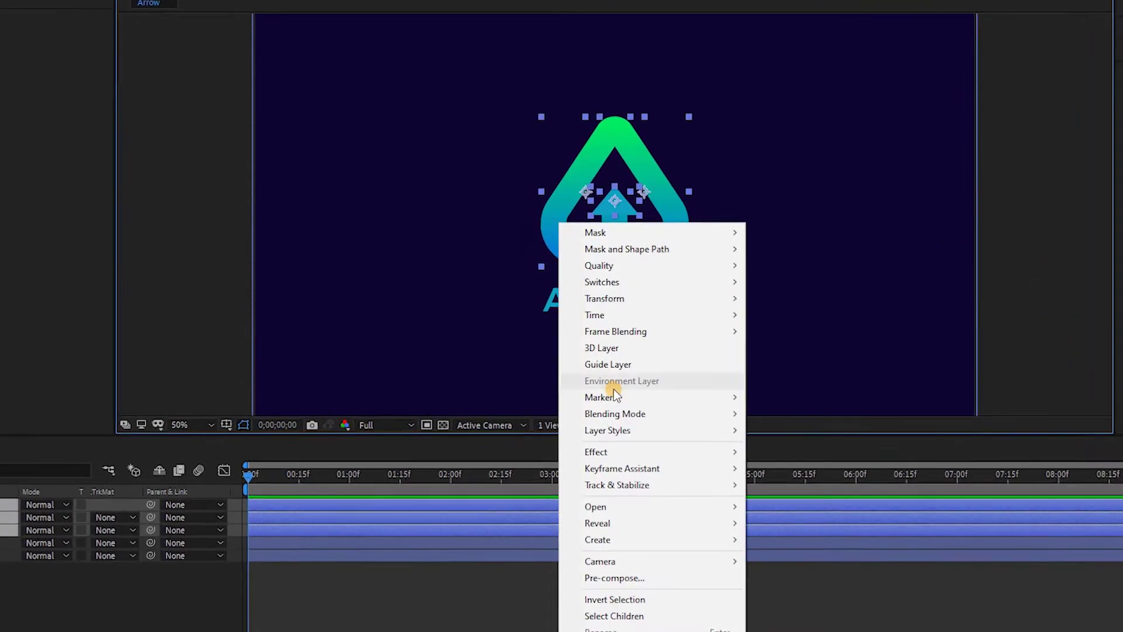
pyautogui.click(607, 567)
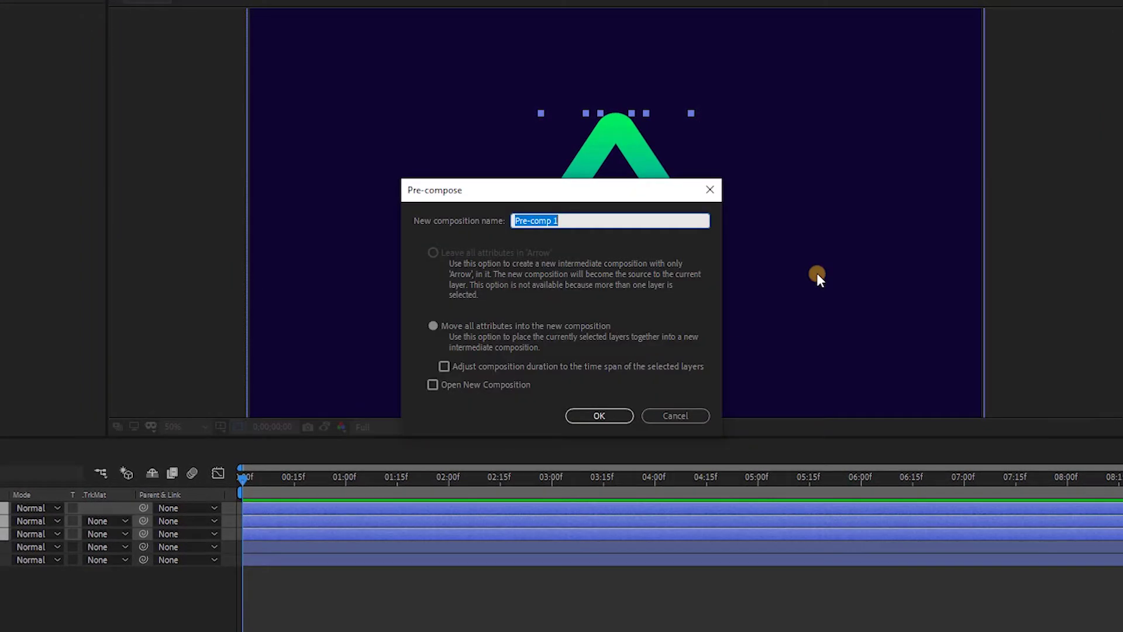
pyautogui.write('Icon')
pyautogui.press('Return')
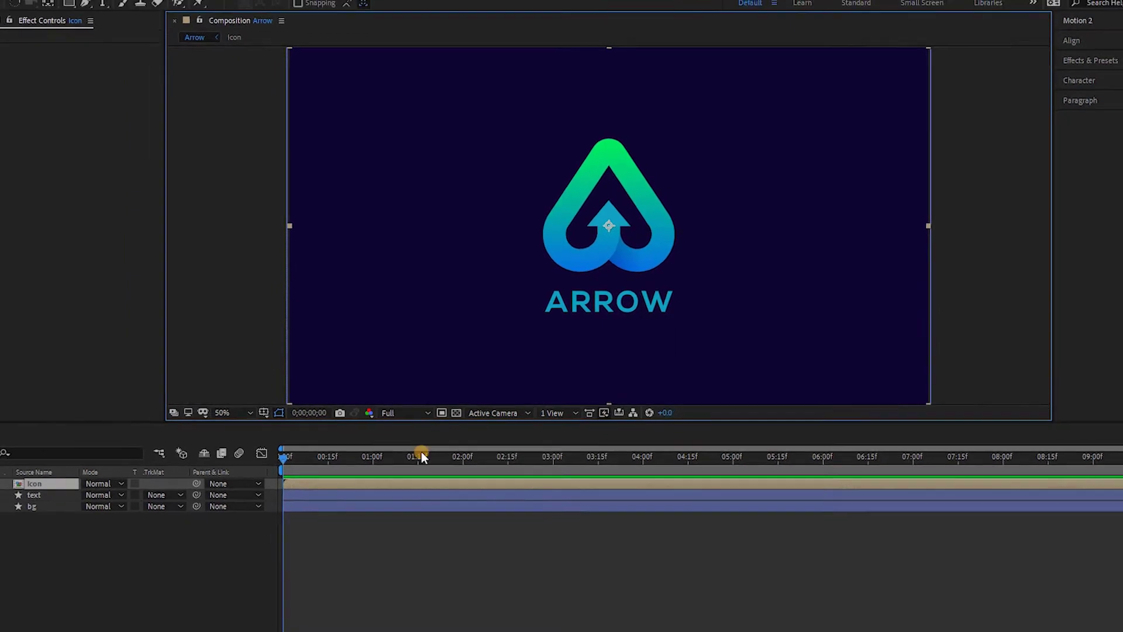
# Step: Pre-compose the text layer into a new composition named text
pyautogui.click(64, 489)
pyautogui.rightClick(618, 322)
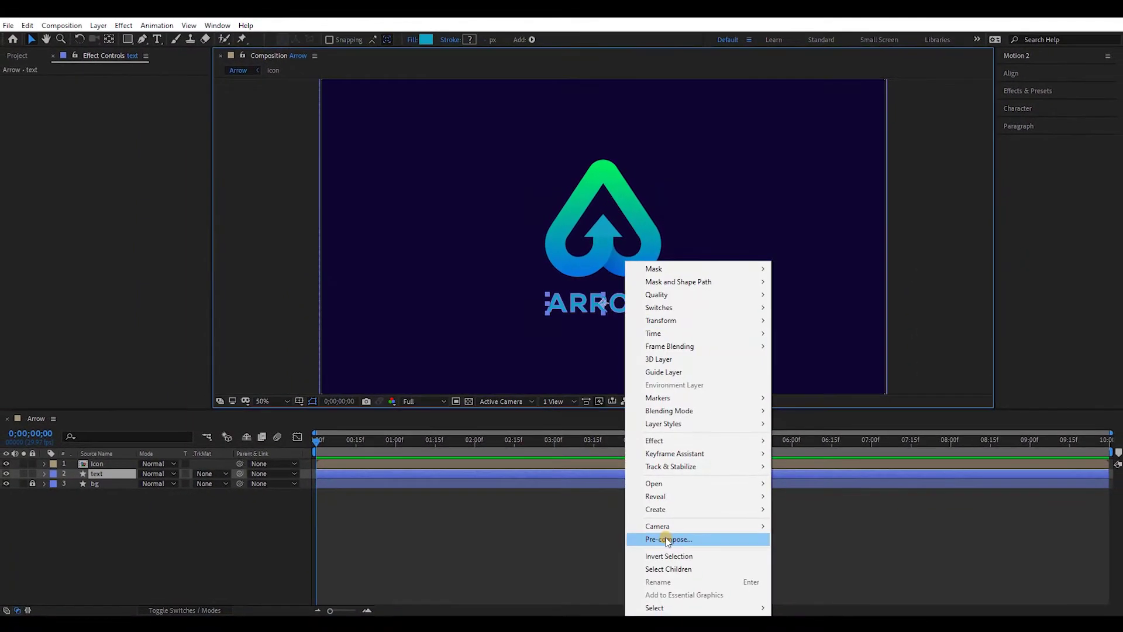
pyautogui.click(616, 534)
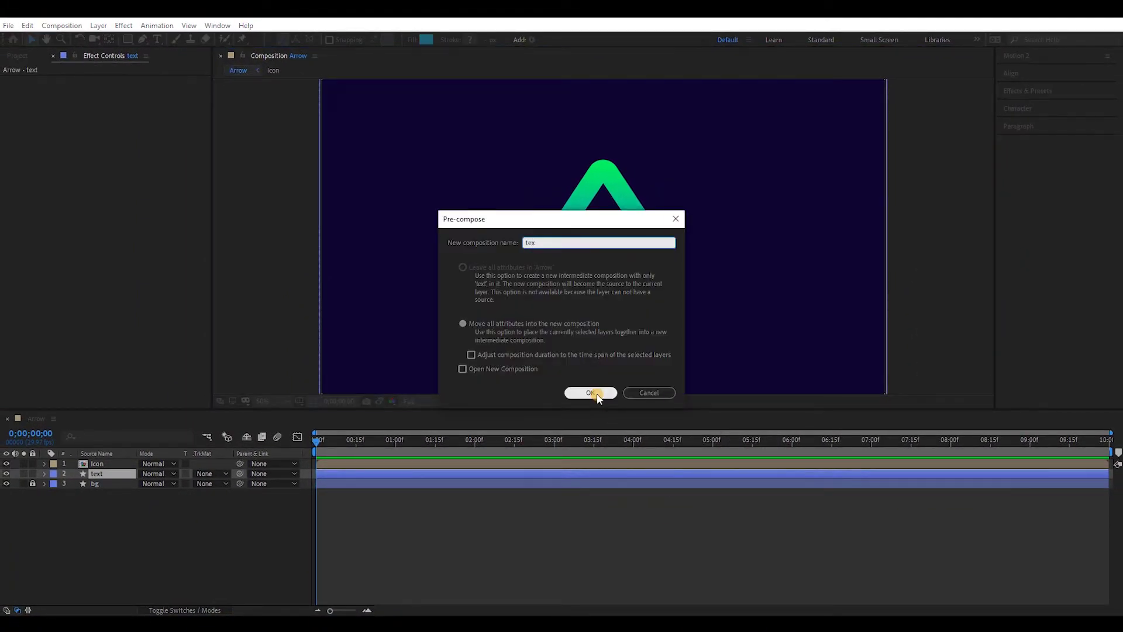
pyautogui.click(591, 394)
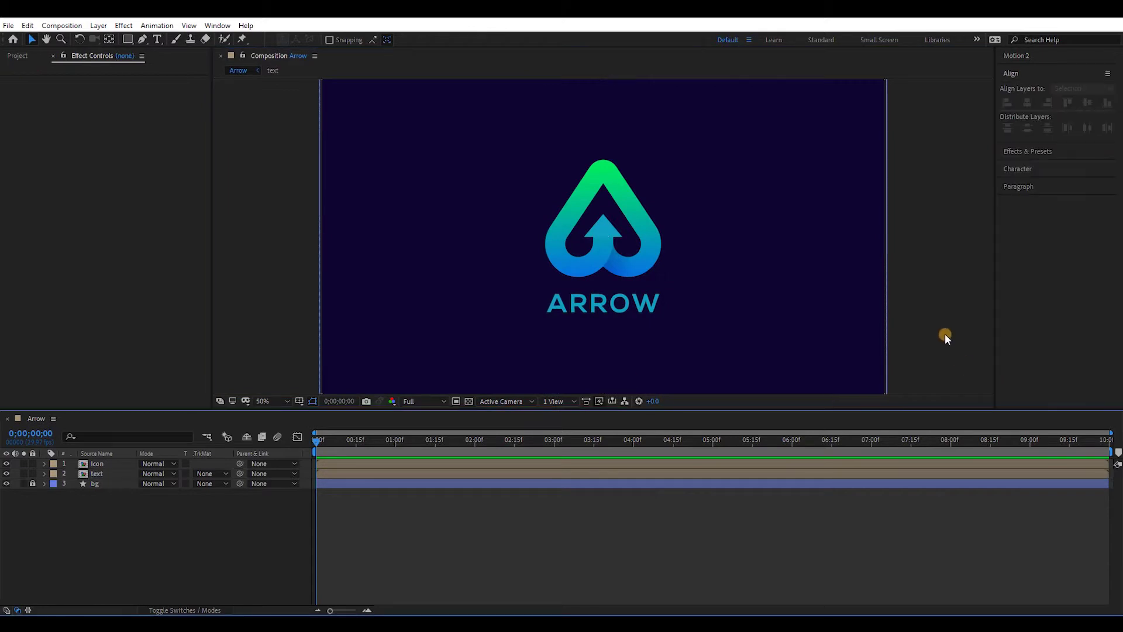
# Step: Open the Icon composition and solo its R layer
pyautogui.doubleClick(98, 464)
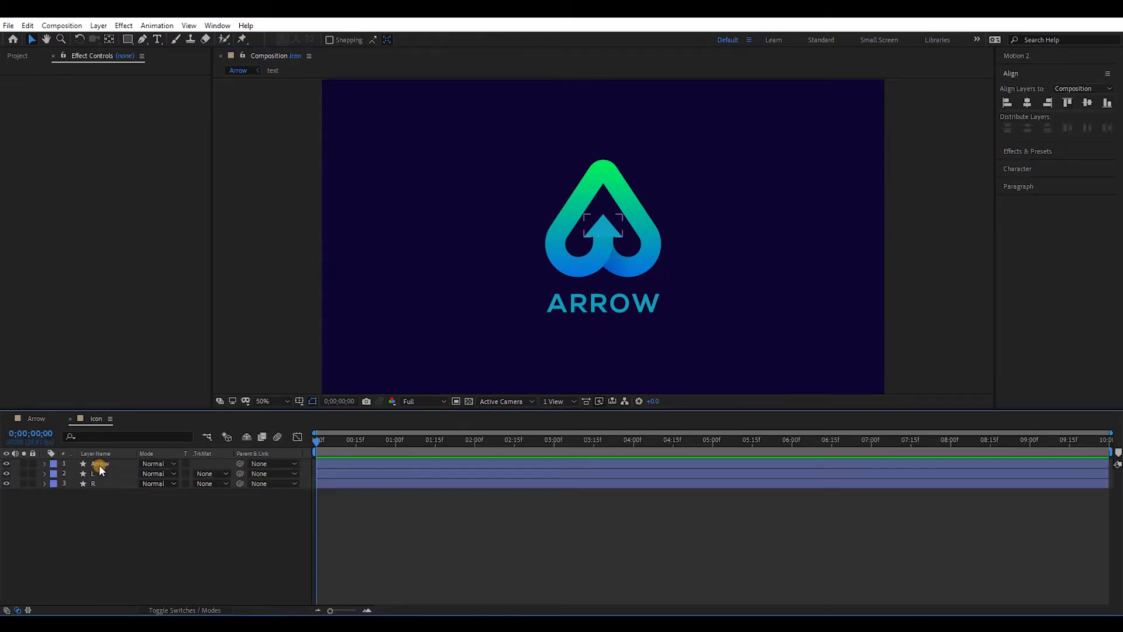
pyautogui.click(789, 275)
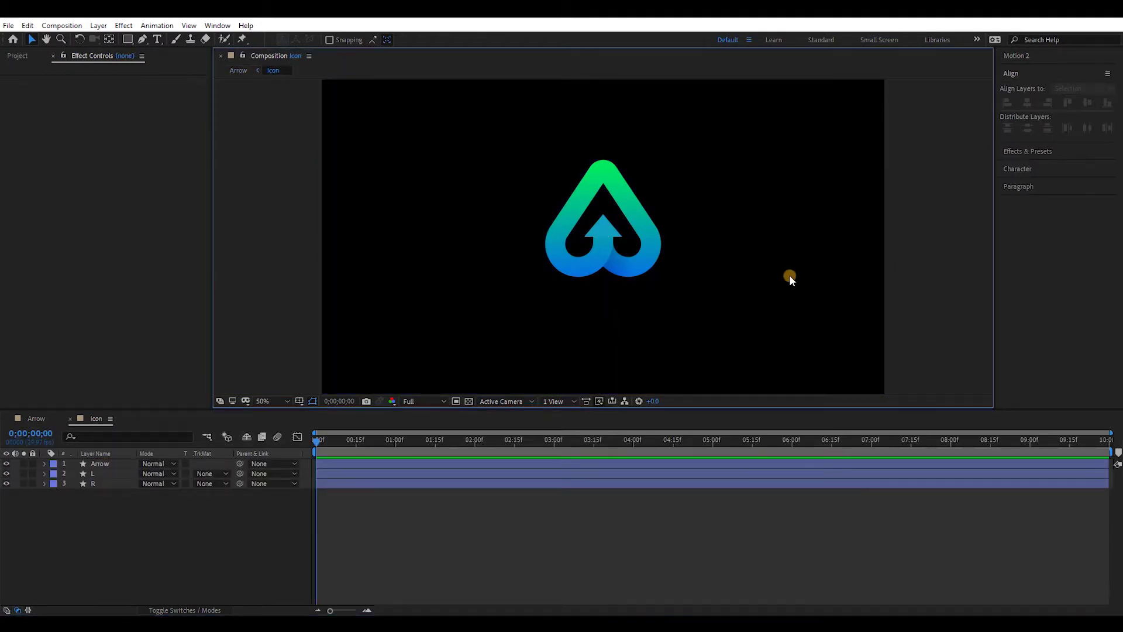
pyautogui.click(24, 483)
pyautogui.click(23, 483)
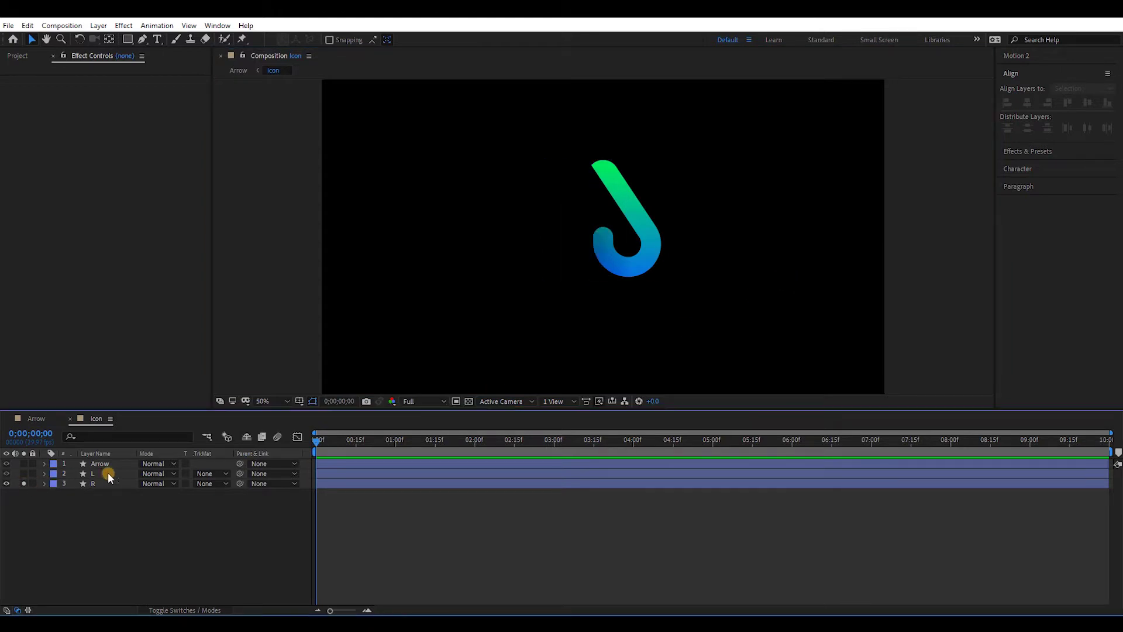
# Step: Draw an open Pen tool path along the centre of the R shape, from the hook's end around to its upper end
pyautogui.click(143, 39)
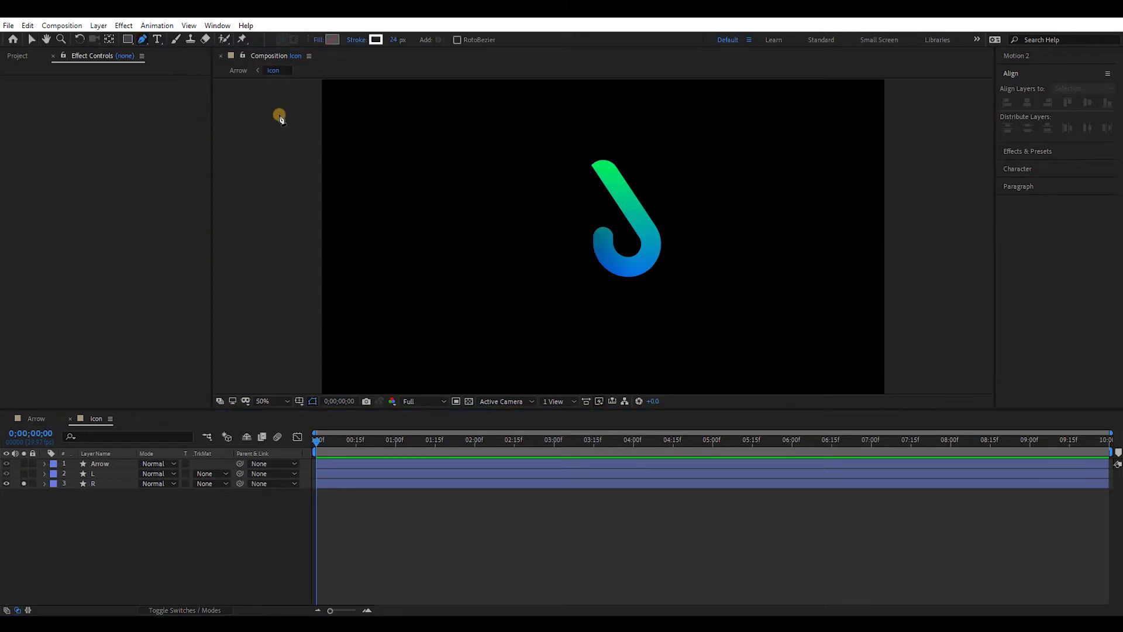
pyautogui.press('`')
pyautogui.press('.')
pyautogui.press('.')
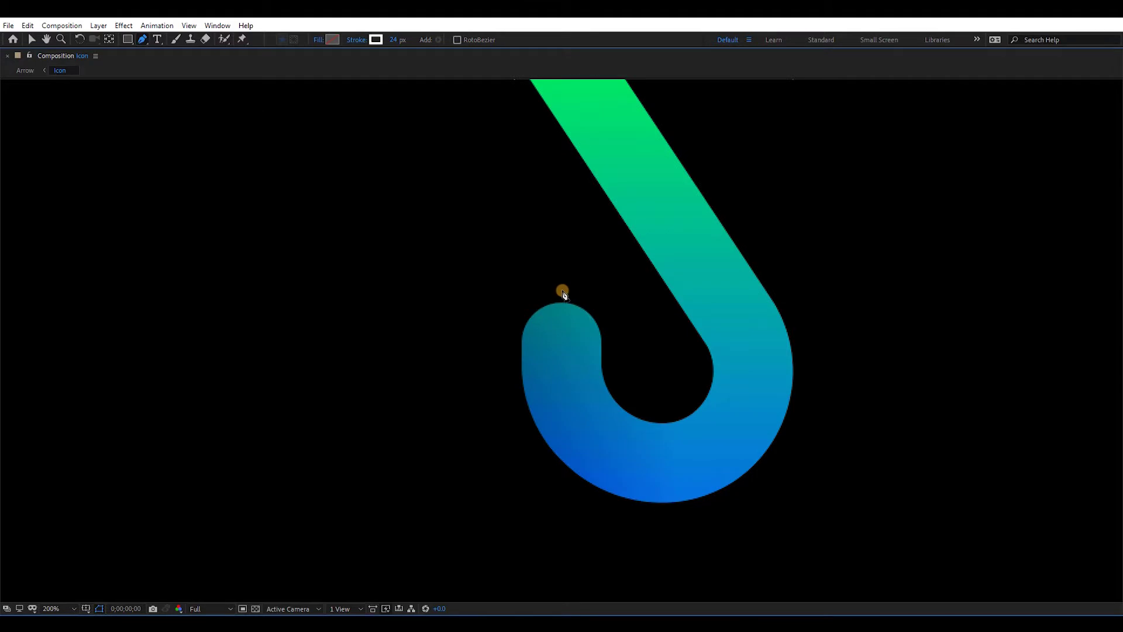
pyautogui.moveTo(661, 459)
pyautogui.mouseDown()
pyautogui.moveTo(760, 476)
pyautogui.moveTo(793, 469)
pyautogui.mouseUp()
pyautogui.moveTo(688, 273)
pyautogui.mouseDown()
pyautogui.moveTo(727, 338)
pyautogui.moveTo(775, 480)
pyautogui.mouseUp()
pyautogui.click(619, 236)
pyautogui.moveTo(735, 432); pyautogui.dragTo(646, 325)
# Step: Set the stroke width of the path over the R shape to 71 px
pyautogui.click(398, 40)
pyautogui.moveTo(401, 38); pyautogui.dragTo(402, 38)
pyautogui.press('Up')
pyautogui.press('Up')
pyautogui.press('Return')
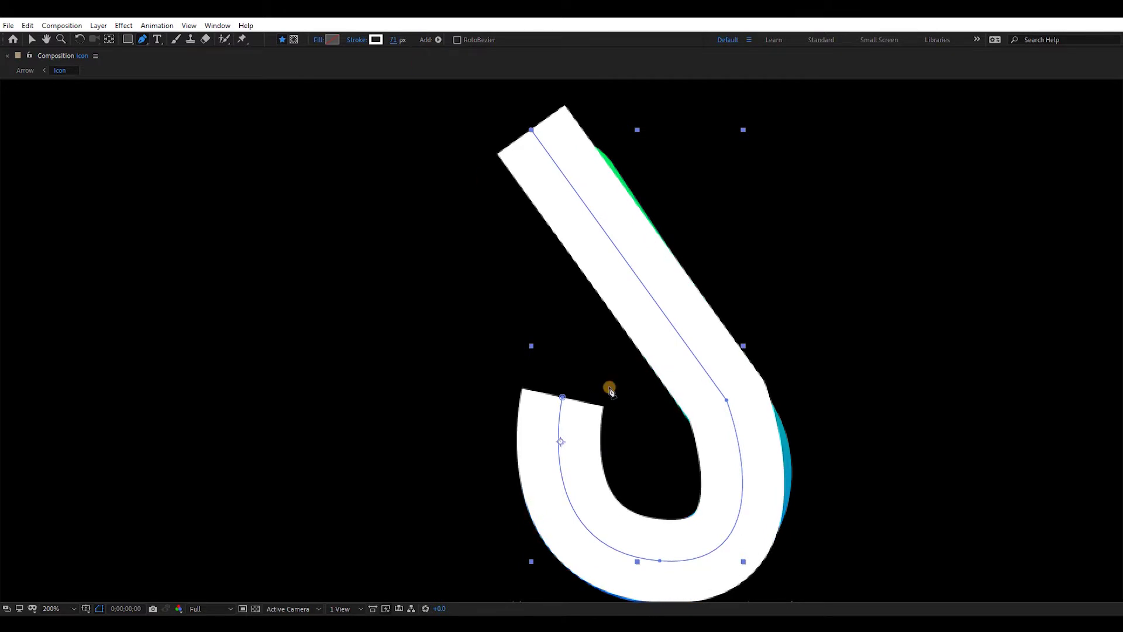
# Step: Set the opacity of Shape Layer 1 to 60%
pyautogui.press('`')
pyautogui.scroll(-1, 633, 325)
pyautogui.click(136, 465)
pyautogui.press('t')
pyautogui.click(148, 473)
pyautogui.write('60')
pyautogui.press('Return')
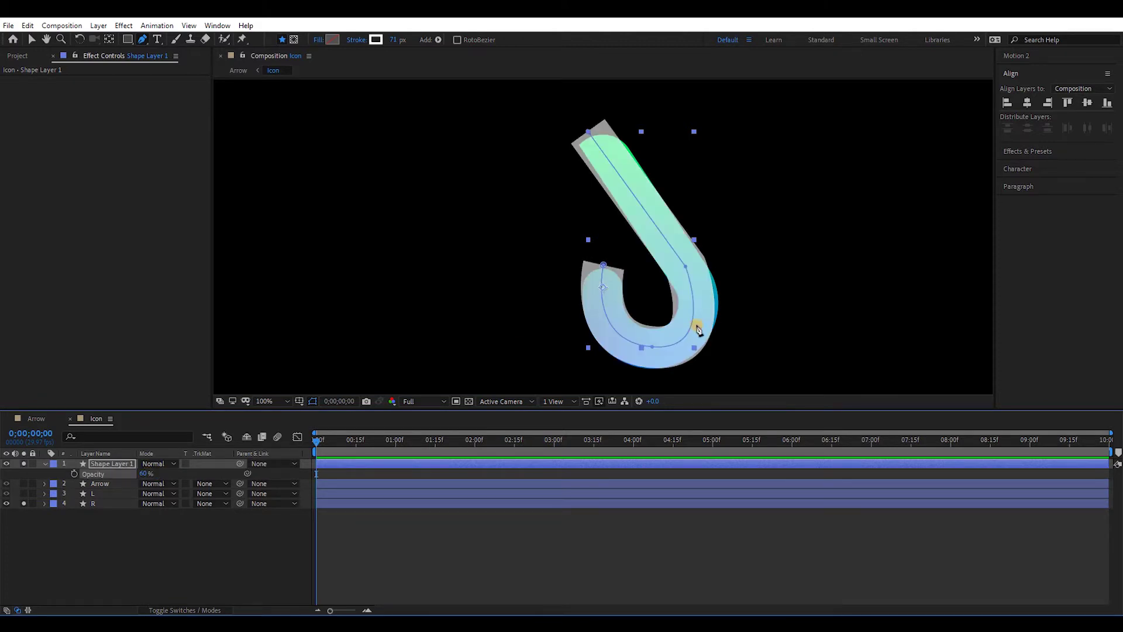
# Step: Adjust the points of the Shape Layer 1 path so the stroke follows the R shape's curve
pyautogui.press('`')
pyautogui.press('.')
pyautogui.moveTo(735, 533); pyautogui.dragTo(736, 479)
pyautogui.press('v')
pyautogui.moveTo(664, 510); pyautogui.dragTo(662, 512)
pyautogui.moveTo(567, 346); pyautogui.dragTo(569, 343)
pyautogui.press(',')
pyautogui.press('`')
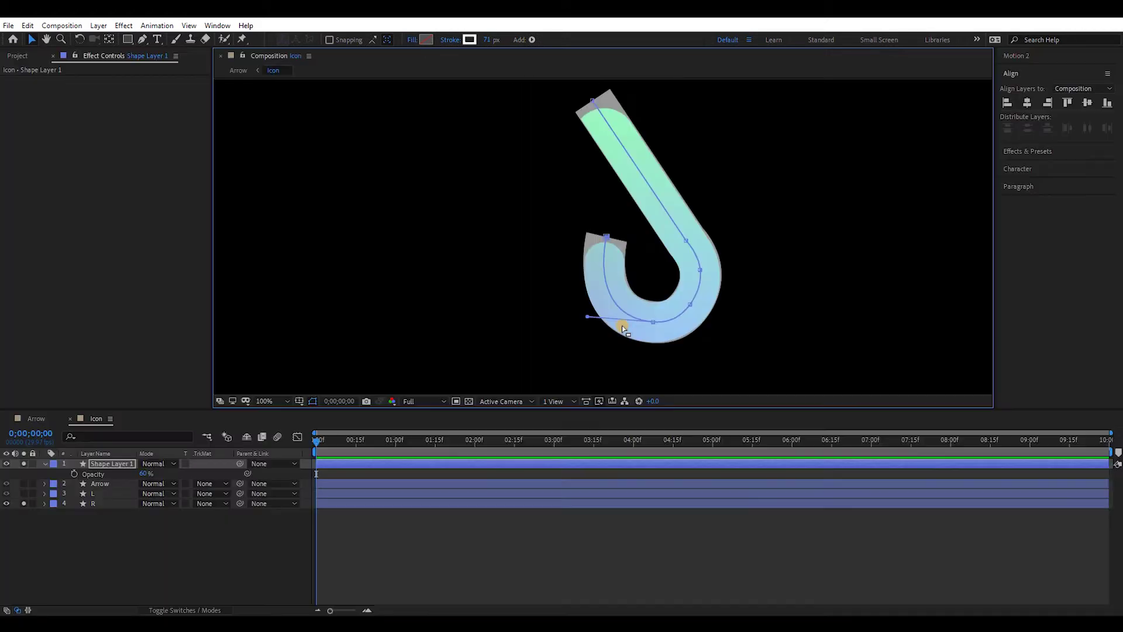
# Step: Give the stroke of Shape Layer 1 round caps and a round line join
pyautogui.click(349, 462)
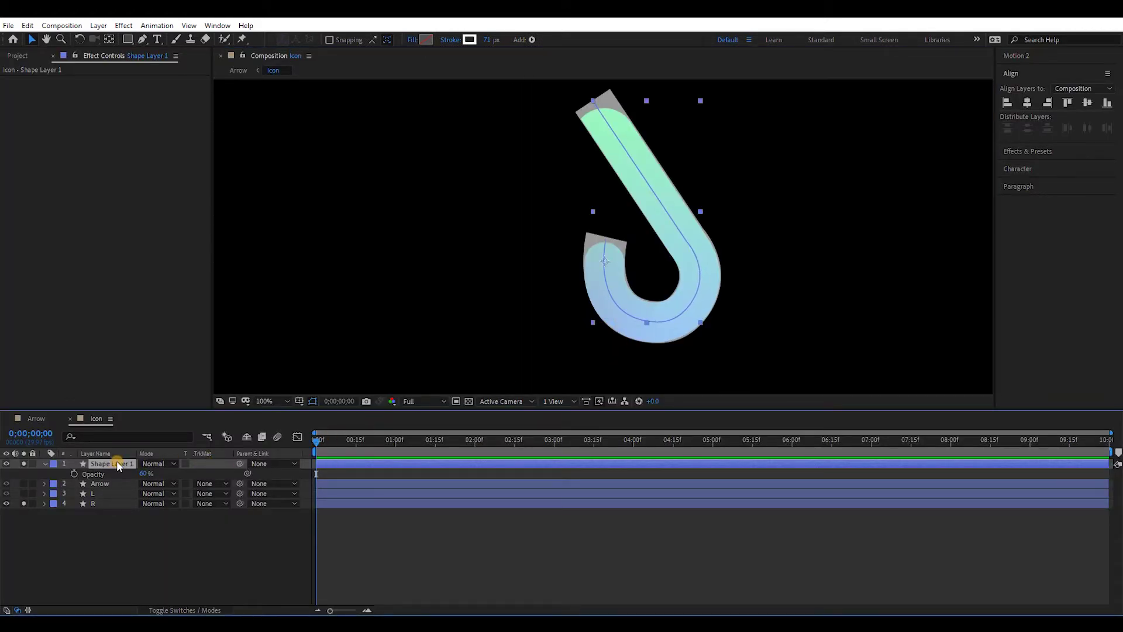
pyautogui.click(112, 435)
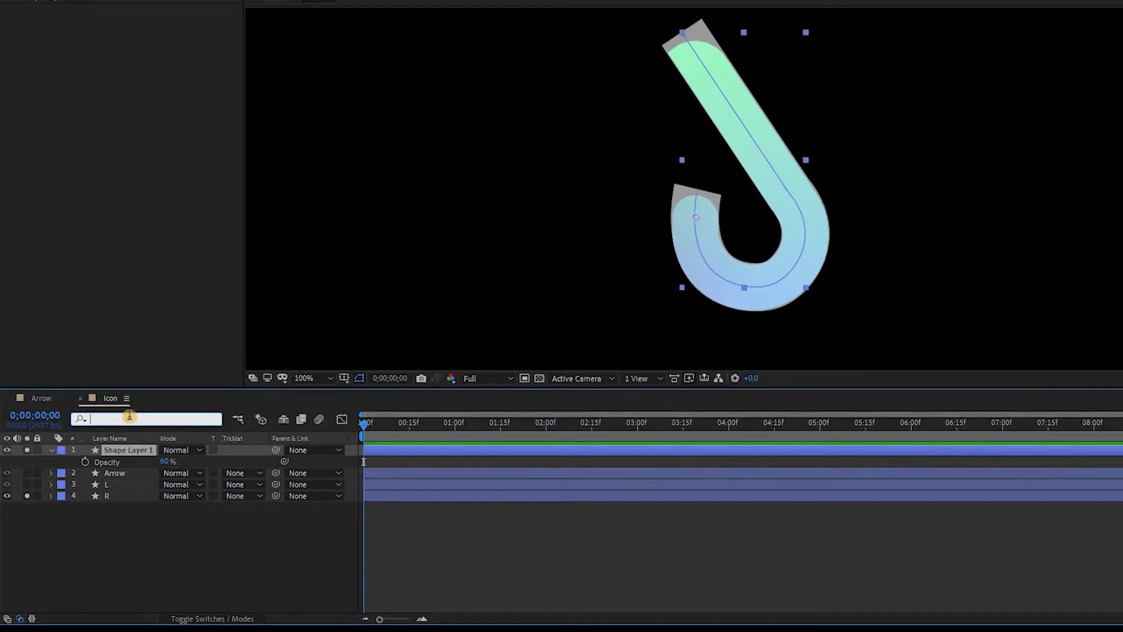
pyautogui.write('stroke')
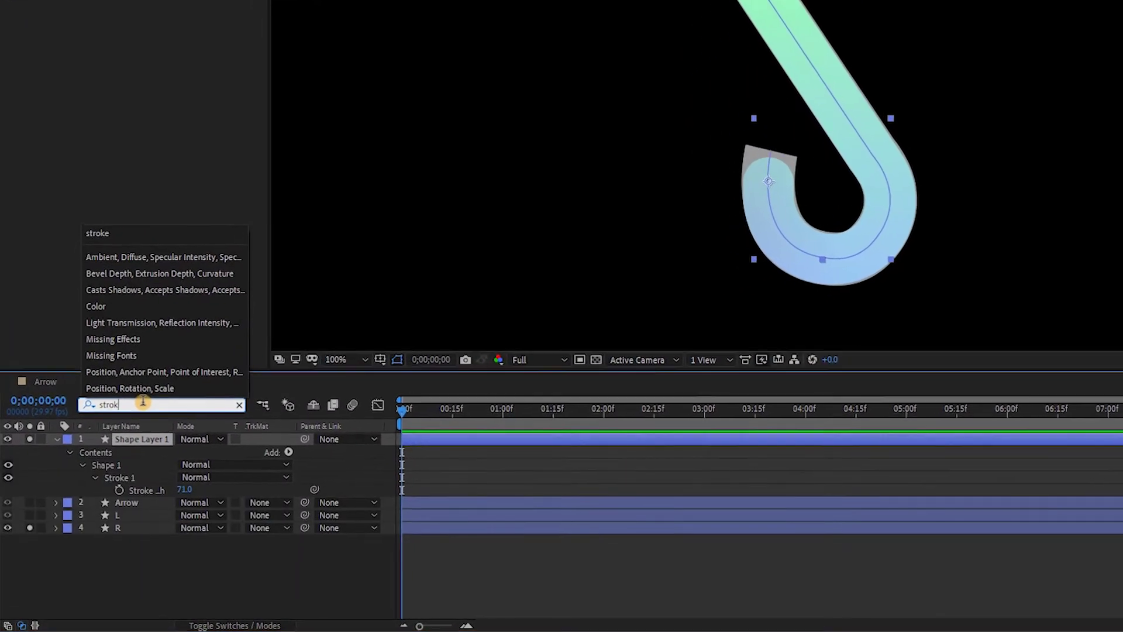
pyautogui.click(97, 473)
pyautogui.click(97, 474)
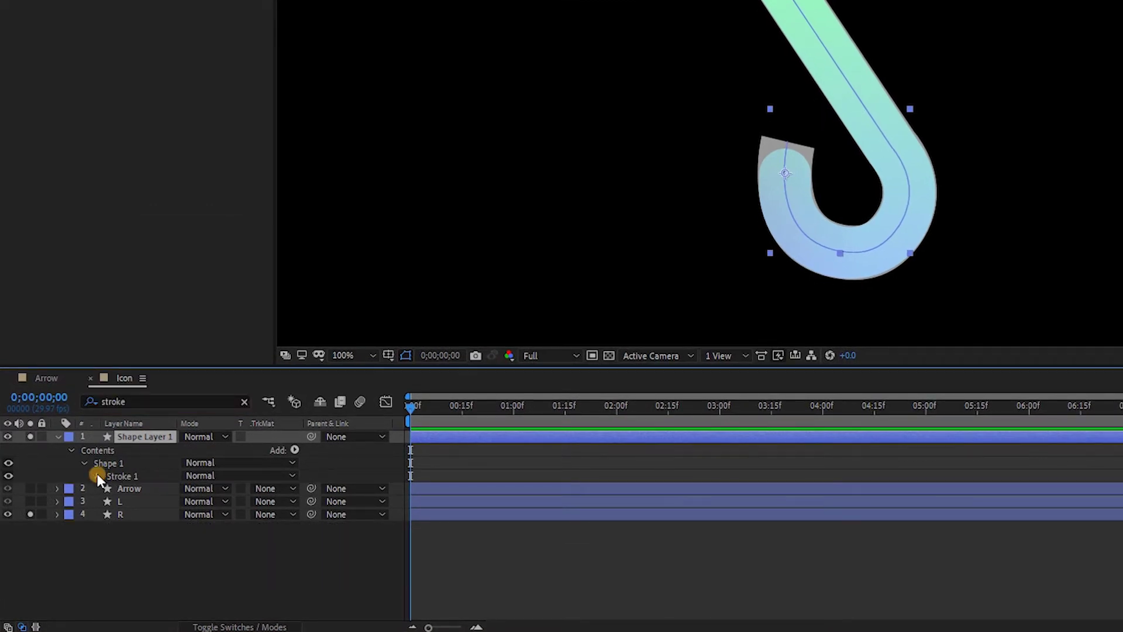
pyautogui.click(97, 473)
pyautogui.click(234, 539)
pyautogui.click(243, 572)
pyautogui.click(241, 552)
pyautogui.click(243, 581)
pyautogui.click(604, 439)
pyautogui.press('u')
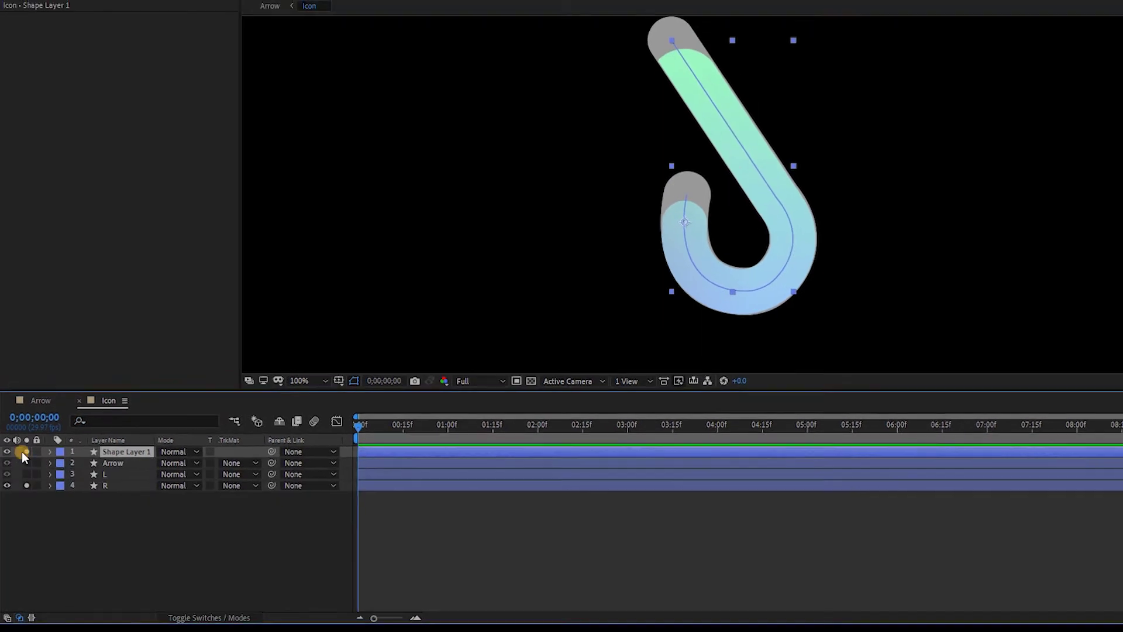
# Step: Turn off solo for Shape Layer 1 and R, and solo the L layer instead
pyautogui.click(30, 437)
pyautogui.click(30, 476)
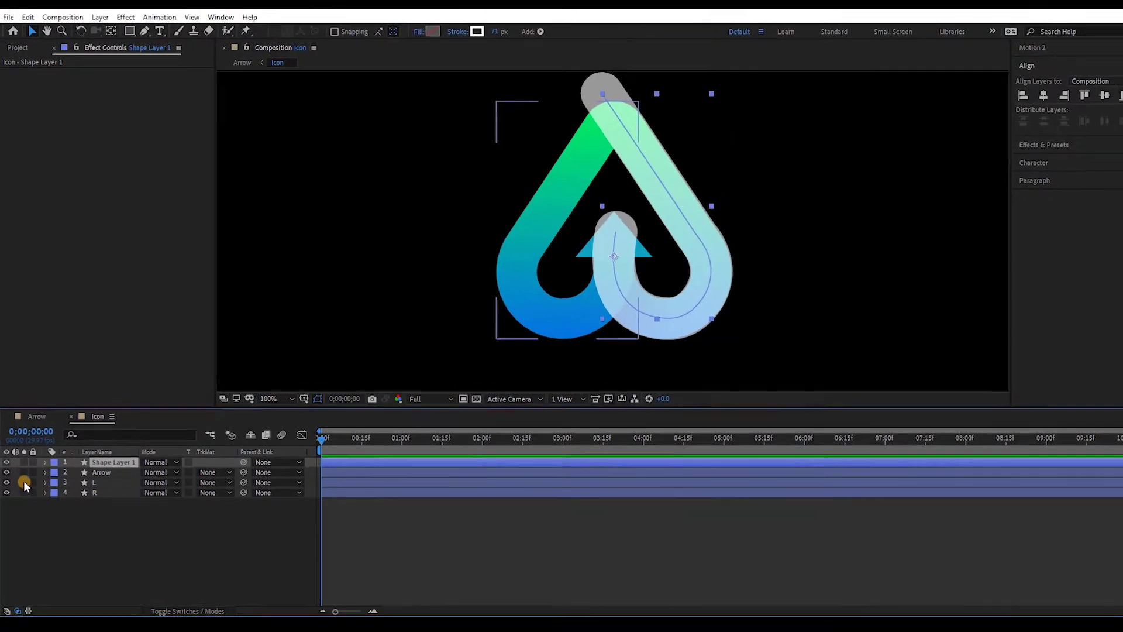
pyautogui.click(23, 482)
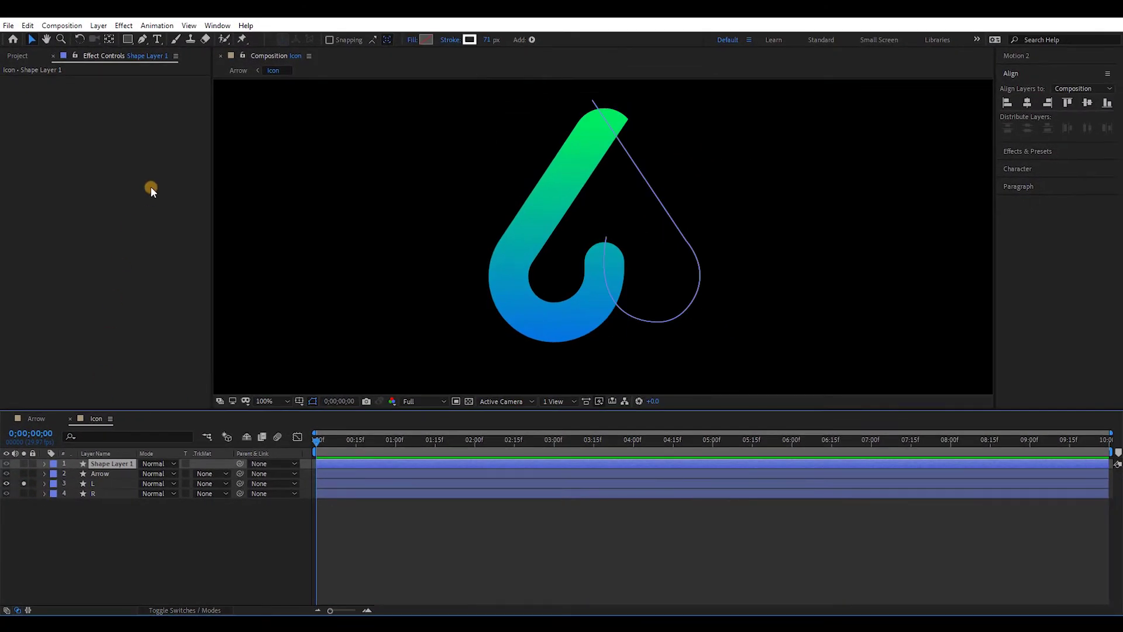
# Step: Draw a new Pen tool path along the centre of the L shape, from its upper end around to the hook's end
pyautogui.click(142, 39)
pyautogui.press('F2')
pyautogui.press('`')
pyautogui.scroll(1, 553, 205)
pyautogui.click(655, 156)
pyautogui.moveTo(450, 536); pyautogui.dragTo(454, 379)
pyautogui.click(461, 273)
pyautogui.moveTo(497, 436); pyautogui.dragTo(605, 486)
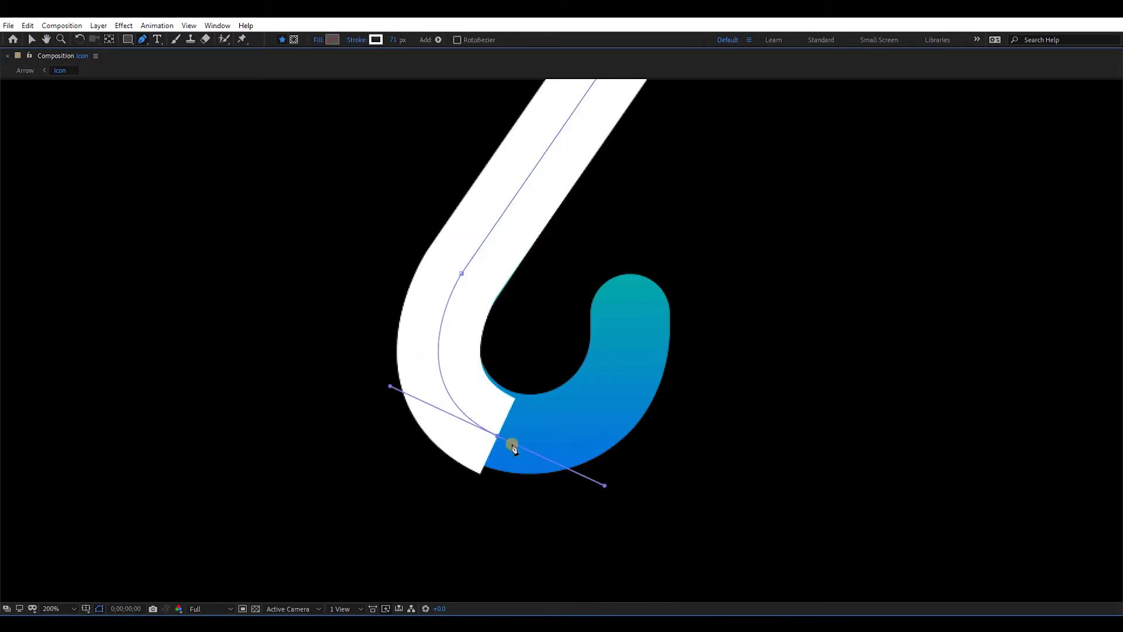
pyautogui.moveTo(629, 271); pyautogui.dragTo(640, 358)
pyautogui.moveTo(604, 479); pyautogui.dragTo(583, 459)
# Step: Set the opacity of Shape Layer 2 to 60%
pyautogui.scroll(-1, 583, 459)
pyautogui.press('`')
pyautogui.click(117, 464)
pyautogui.press('t')
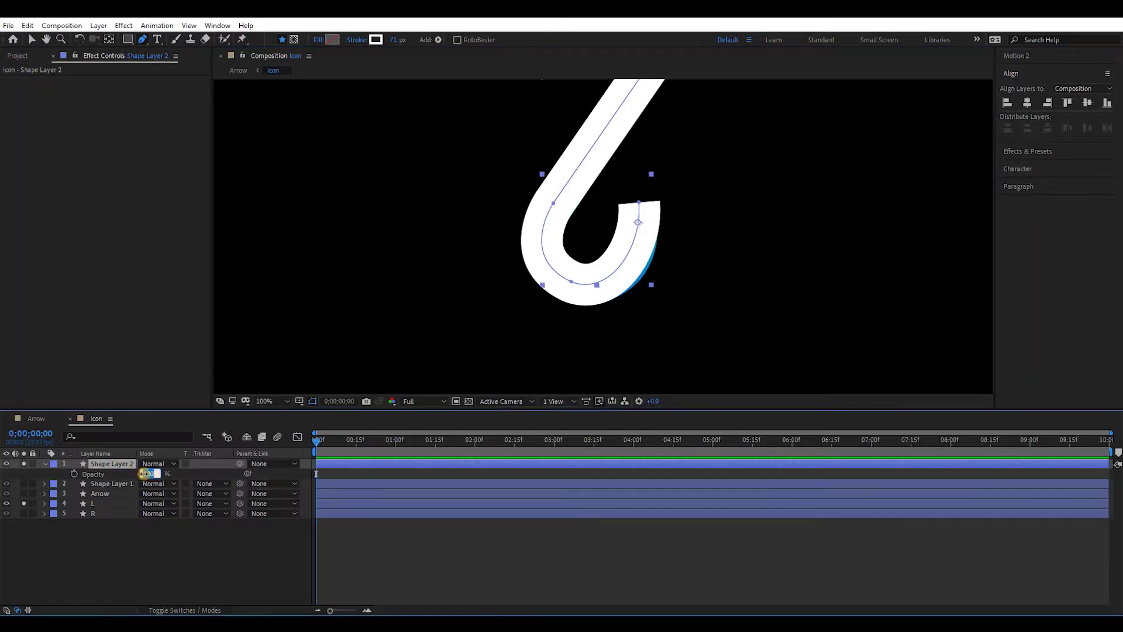
pyautogui.click(143, 474)
pyautogui.write('60')
pyautogui.press('Return')
# Step: Set the line cap of the Shape Layer 2 stroke to Round Cap
pyautogui.click(130, 462)
pyautogui.click(113, 437)
pyautogui.write('stroke')
pyautogui.click(76, 494)
pyautogui.click(171, 543)
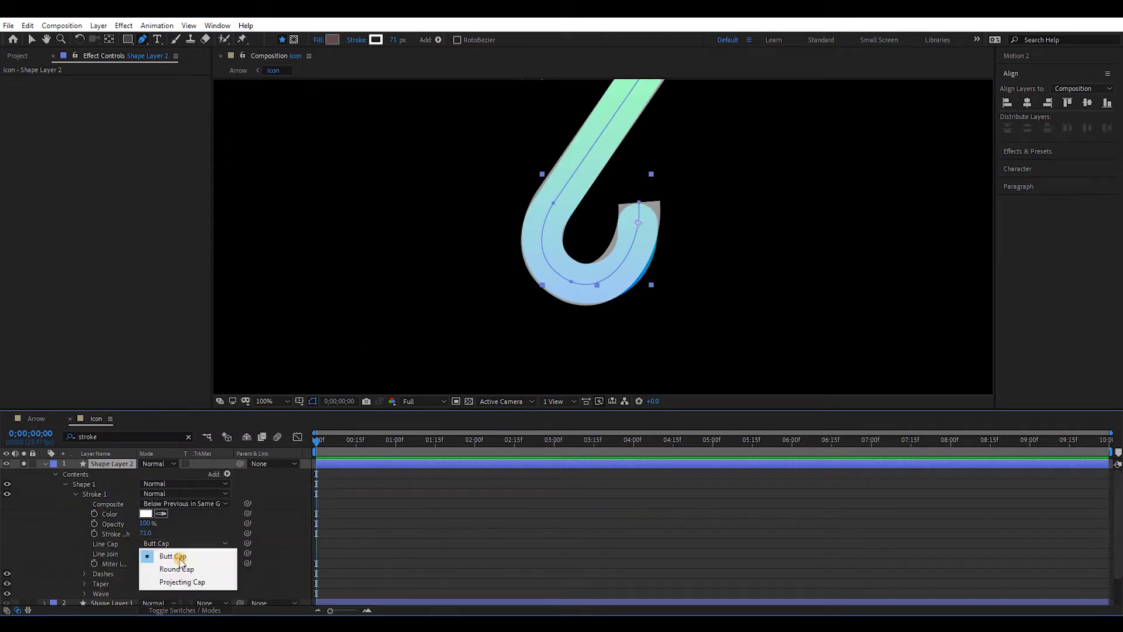
pyautogui.click(176, 569)
# Step: Adjust and add points on the Shape Layer 2 path so the stroke follows the L shape's lower curve
pyautogui.press('`')
pyautogui.scroll(1, 655, 252)
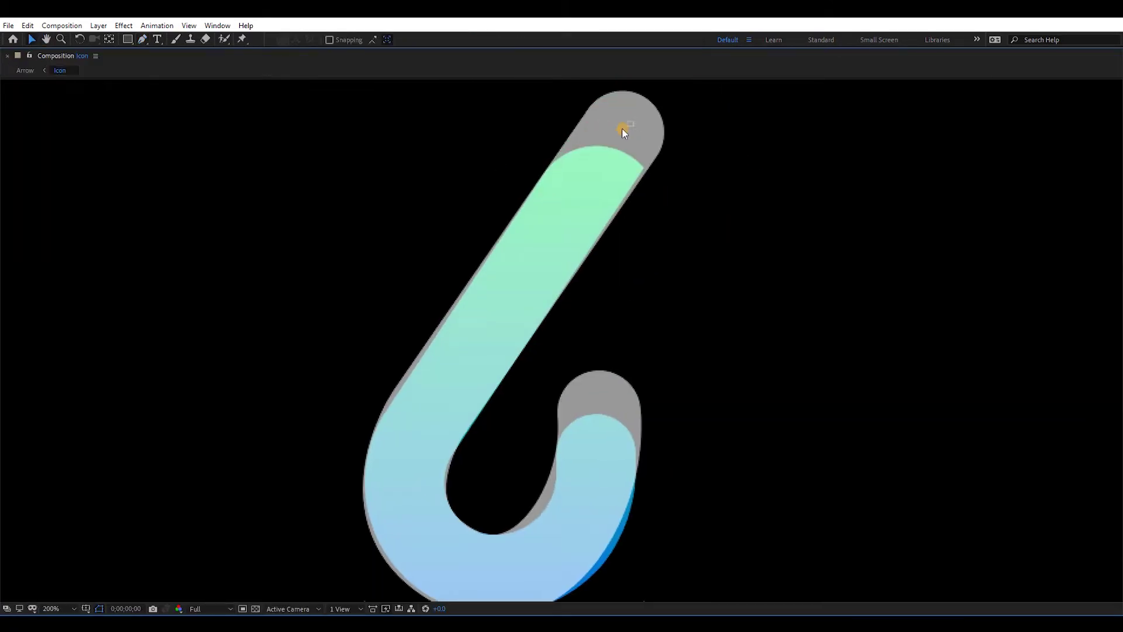
pyautogui.click(633, 120)
pyautogui.moveTo(337, 307); pyautogui.dragTo(326, 246)
pyautogui.press('g')
pyautogui.moveTo(411, 360); pyautogui.dragTo(416, 353)
pyautogui.moveTo(452, 509); pyautogui.dragTo(454, 508)
pyautogui.moveTo(556, 471); pyautogui.dragTo(559, 479)
pyautogui.moveTo(454, 508); pyautogui.dragTo(454, 504)
pyautogui.moveTo(559, 479); pyautogui.dragTo(560, 479)
pyautogui.moveTo(454, 504); pyautogui.dragTo(451, 505)
# Step: Set the stroke width of Shape Layer 2 to 72 px
pyautogui.click(397, 40)
pyautogui.press('Up')
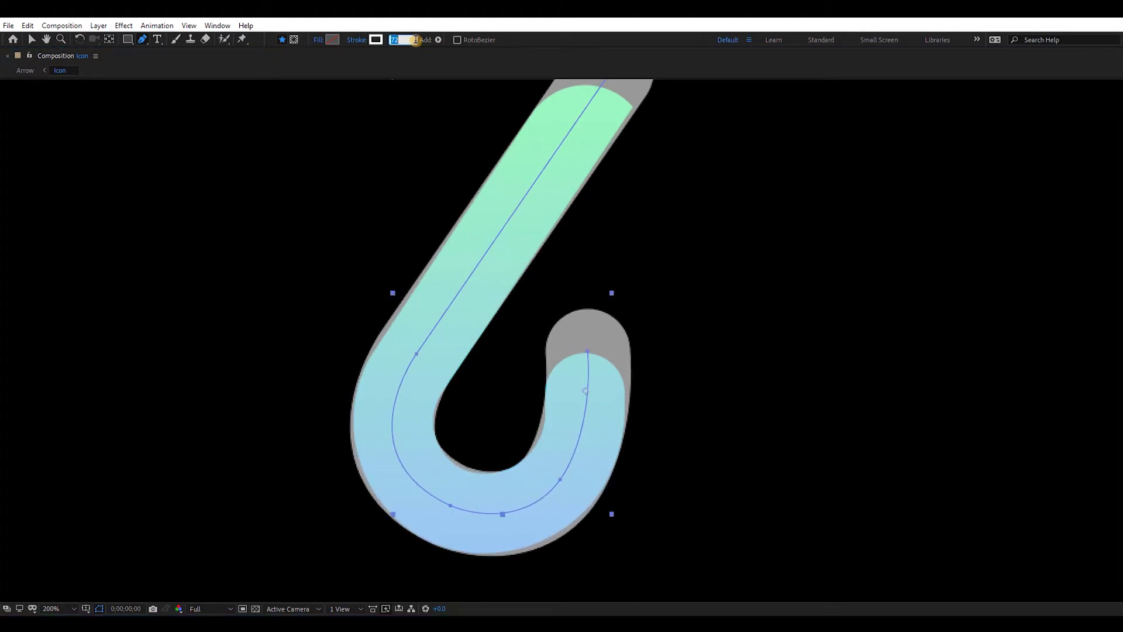
pyautogui.click(584, 362)
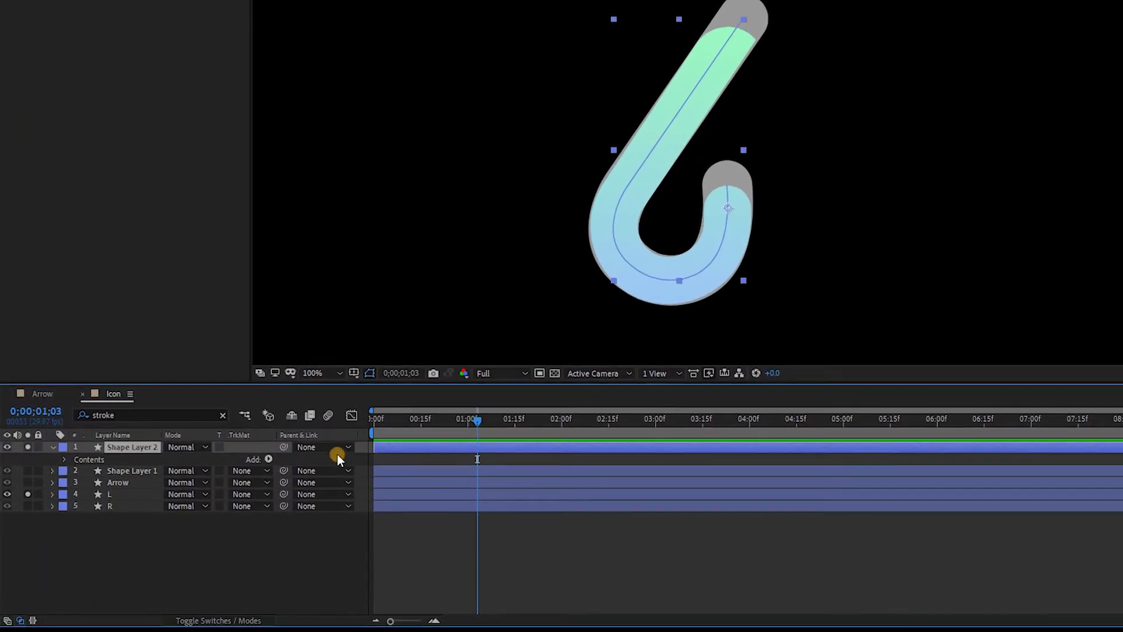
# Step: Restore both shape layers' opacity to 100% and turn off solo for Shape Layer 2 and L
pyautogui.moveTo(183, 451); pyautogui.dragTo(310, 451)
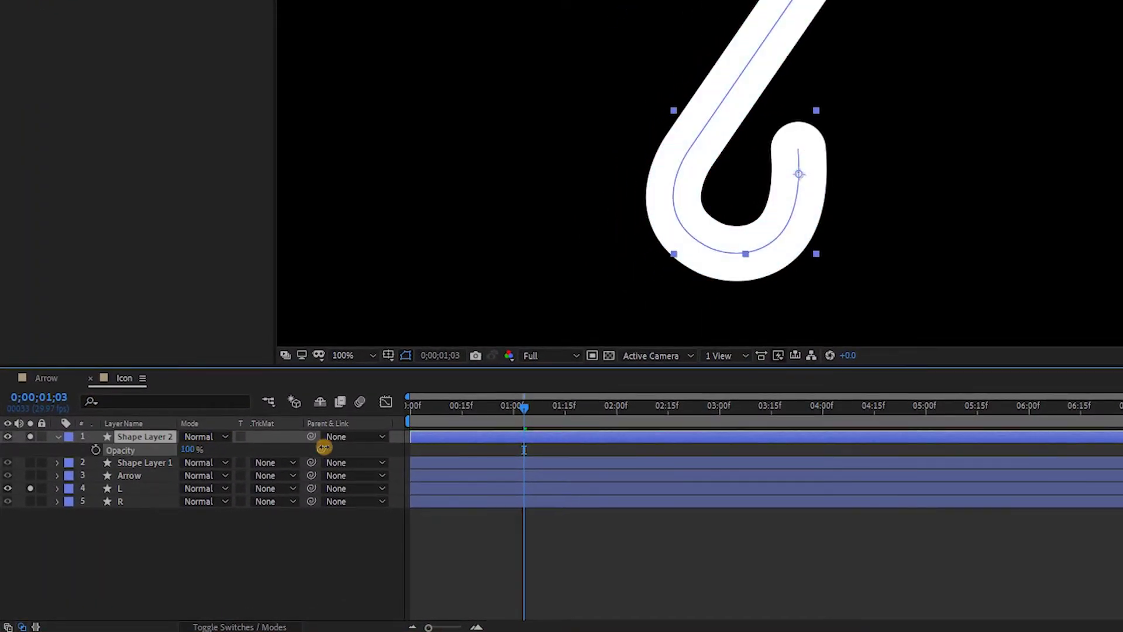
pyautogui.click(943, 157)
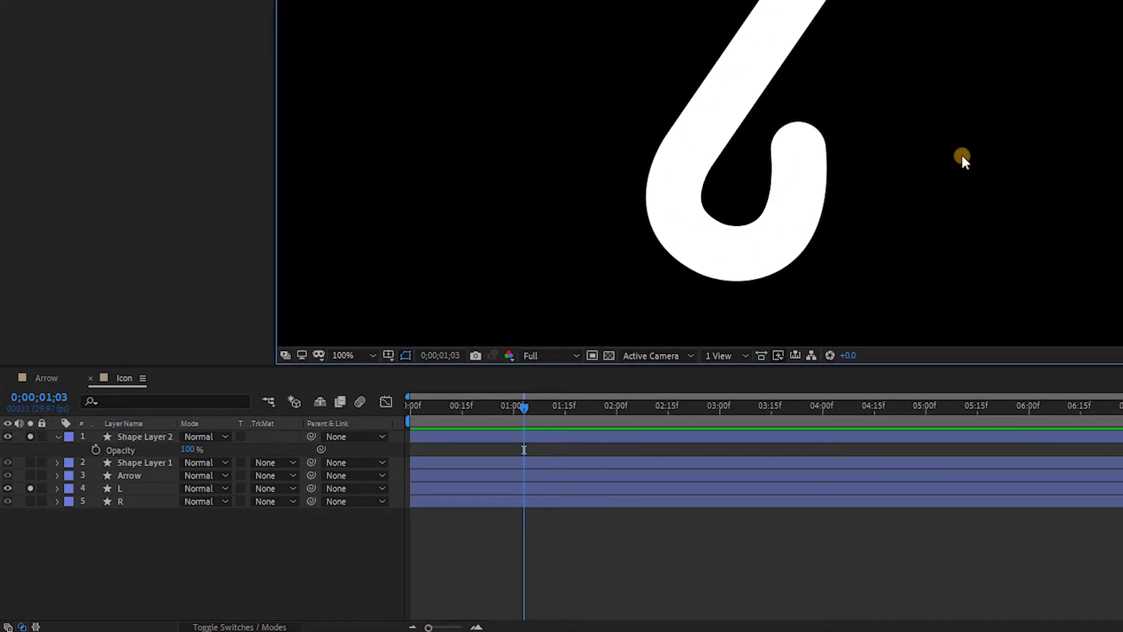
pyautogui.click(30, 488)
pyautogui.click(31, 436)
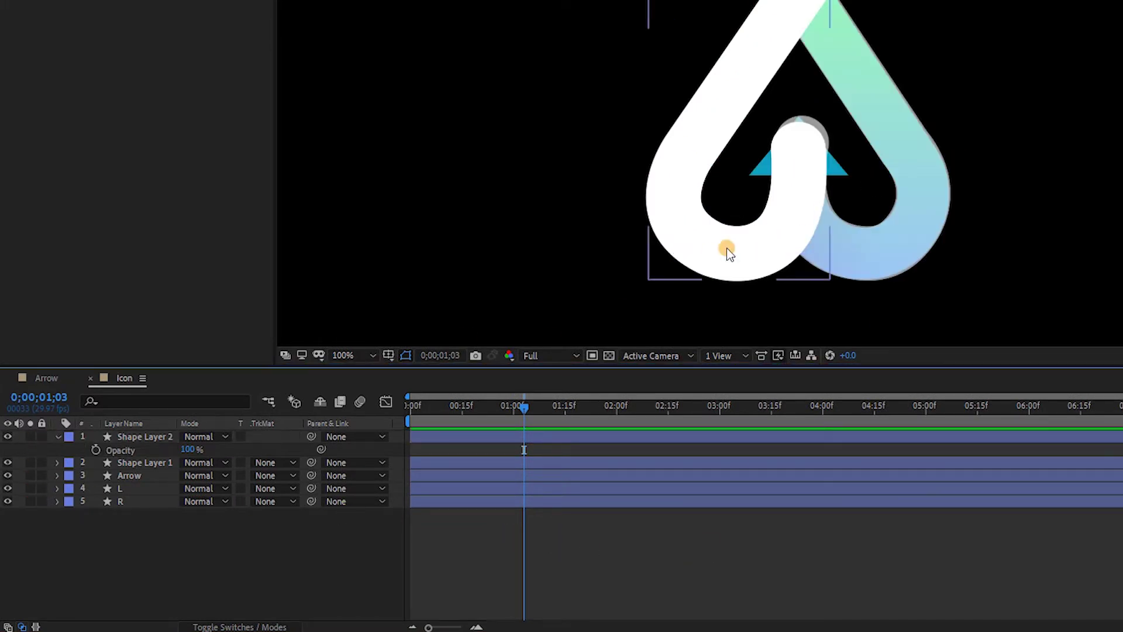
pyautogui.click(142, 462)
pyautogui.press('t')
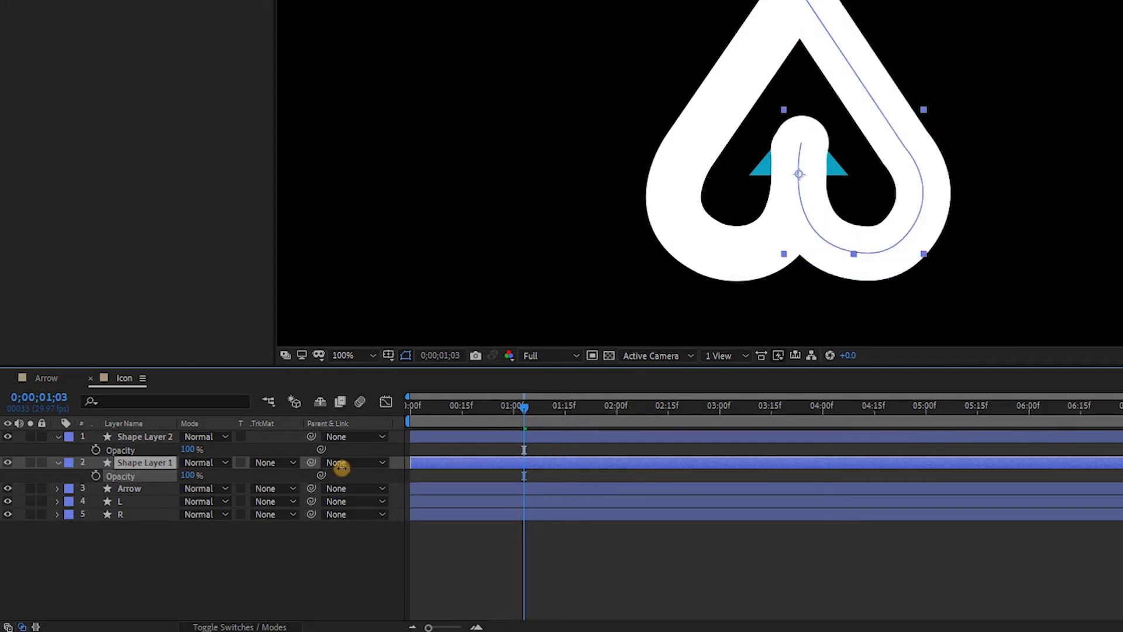
# Step: Change the label colour of the Arrow, L and R layers to orange
pyautogui.click(138, 490)
pyautogui.keyDown('shift'); pyautogui.click(136, 514); pyautogui.keyUp('shift')
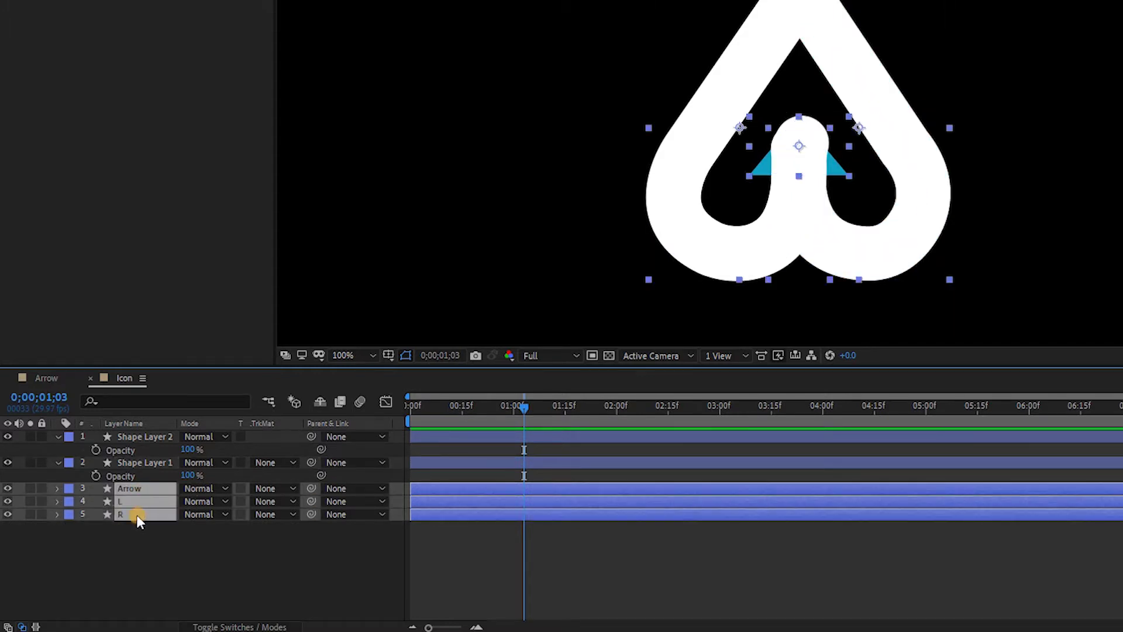
pyautogui.click(67, 491)
pyautogui.click(117, 402)
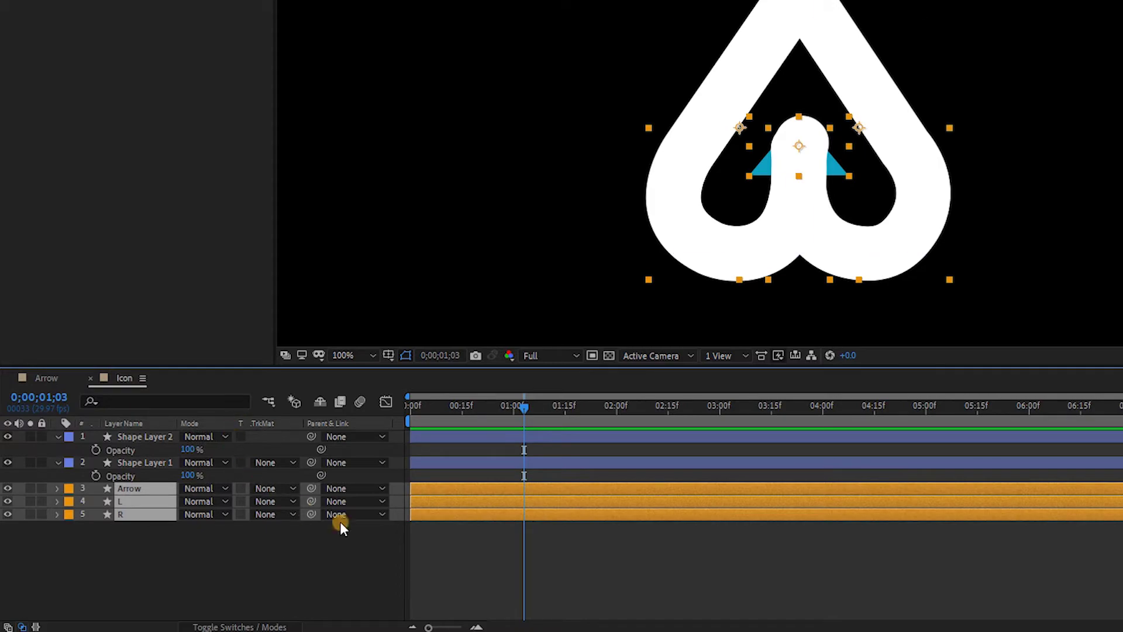
pyautogui.click(477, 535)
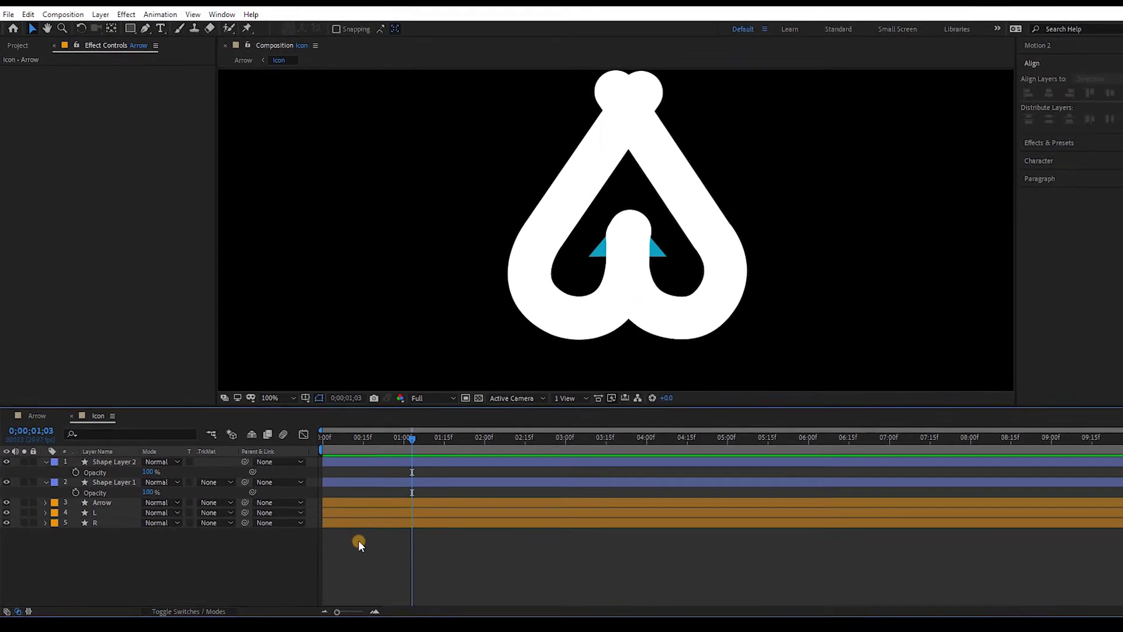
# Step: Add Trim Paths to Shape Layer 1 and turn on keyframing for its End value
pyautogui.click(117, 482)
pyautogui.click(46, 482)
pyautogui.click(49, 477)
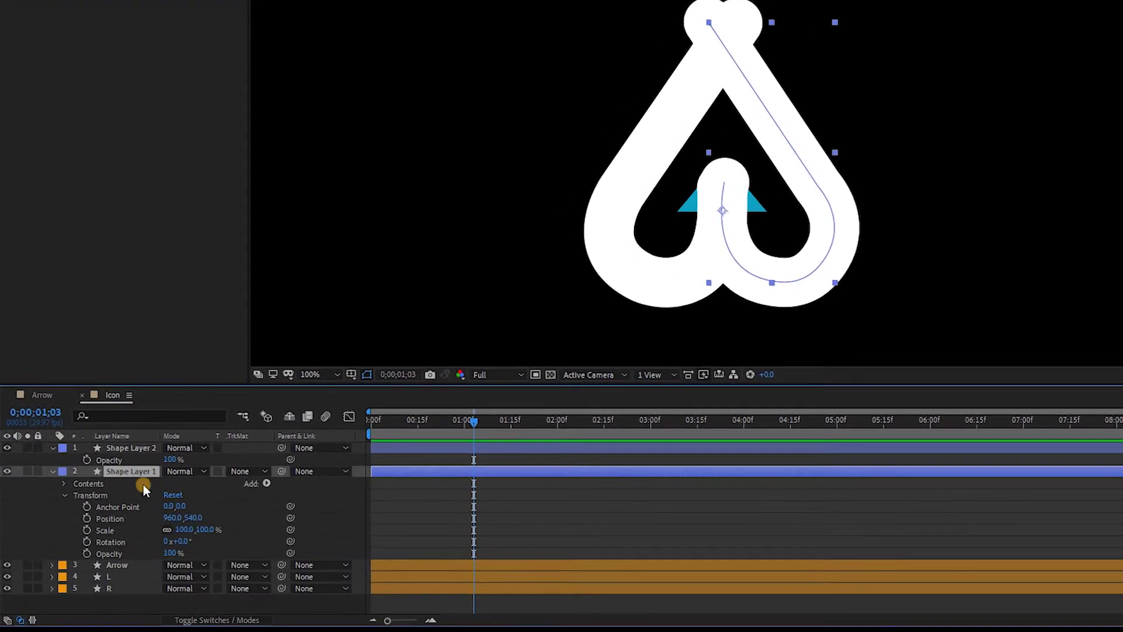
pyautogui.click(249, 488)
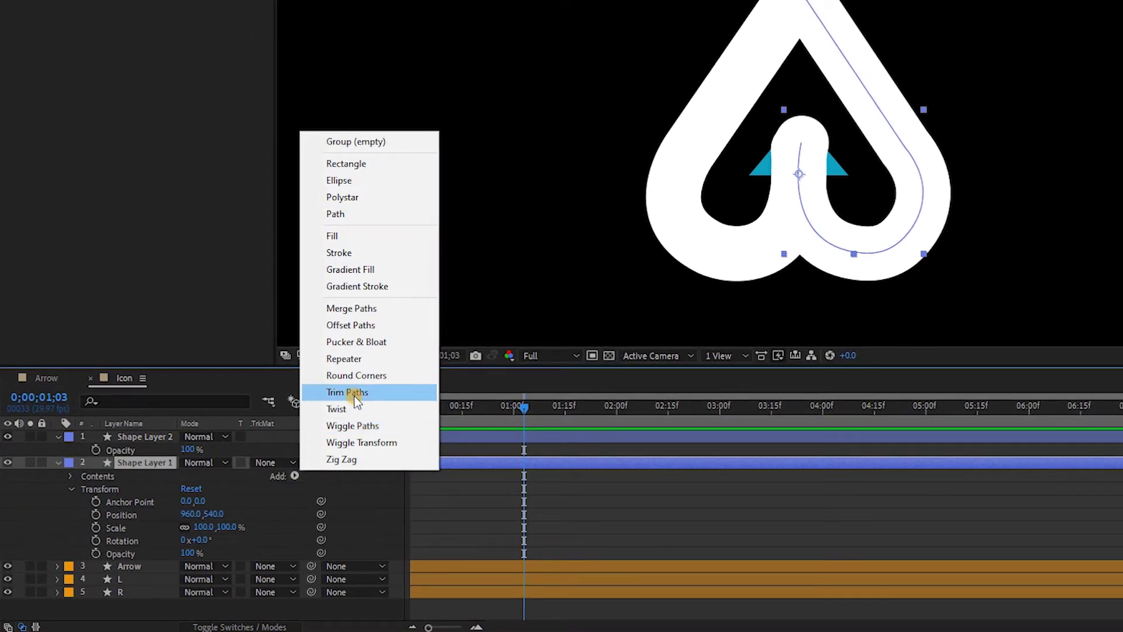
pyautogui.click(353, 393)
pyautogui.click(85, 503)
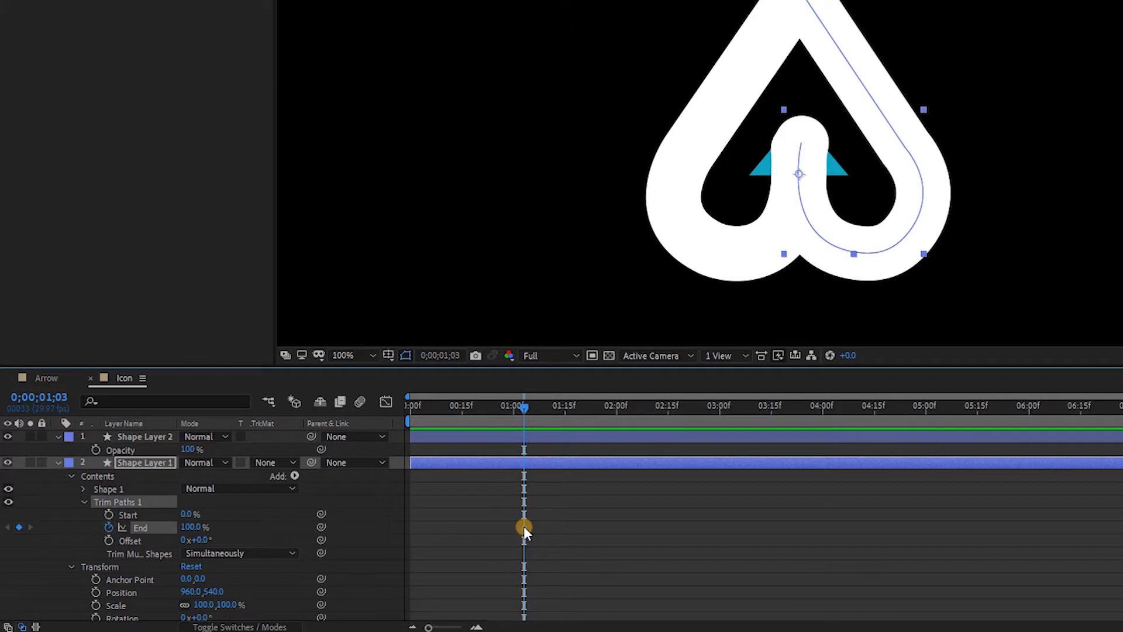
# Step: Move the 100% End keyframe to 2 s, set End to 0% at 1 s, and start the work area there
pyautogui.moveTo(524, 525); pyautogui.dragTo(616, 527)
pyautogui.click(617, 408)
pyautogui.moveTo(500, 404); pyautogui.dragTo(513, 405)
pyautogui.click(195, 527)
pyautogui.write('0')
pyautogui.press('Return')
pyautogui.press('b')
# Step: Apply Easy Ease to both Trim Paths End keyframes of Shape Layer 1
pyautogui.moveTo(652, 496); pyautogui.dragTo(495, 541)
pyautogui.click(610, 525)
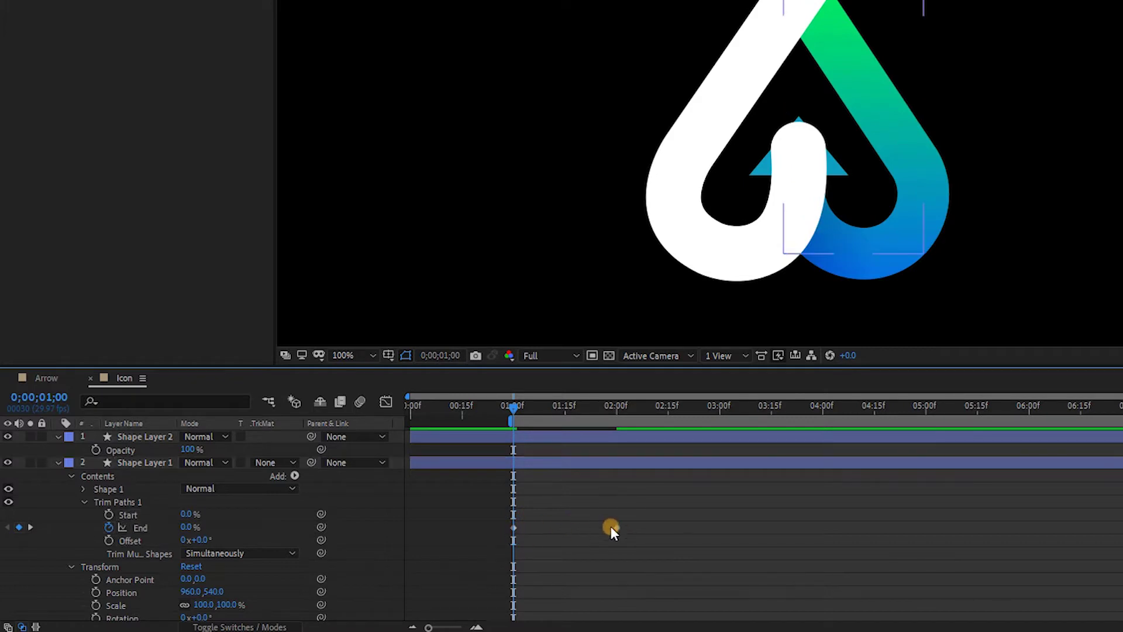
pyautogui.click(566, 535)
pyautogui.rightClick(617, 527)
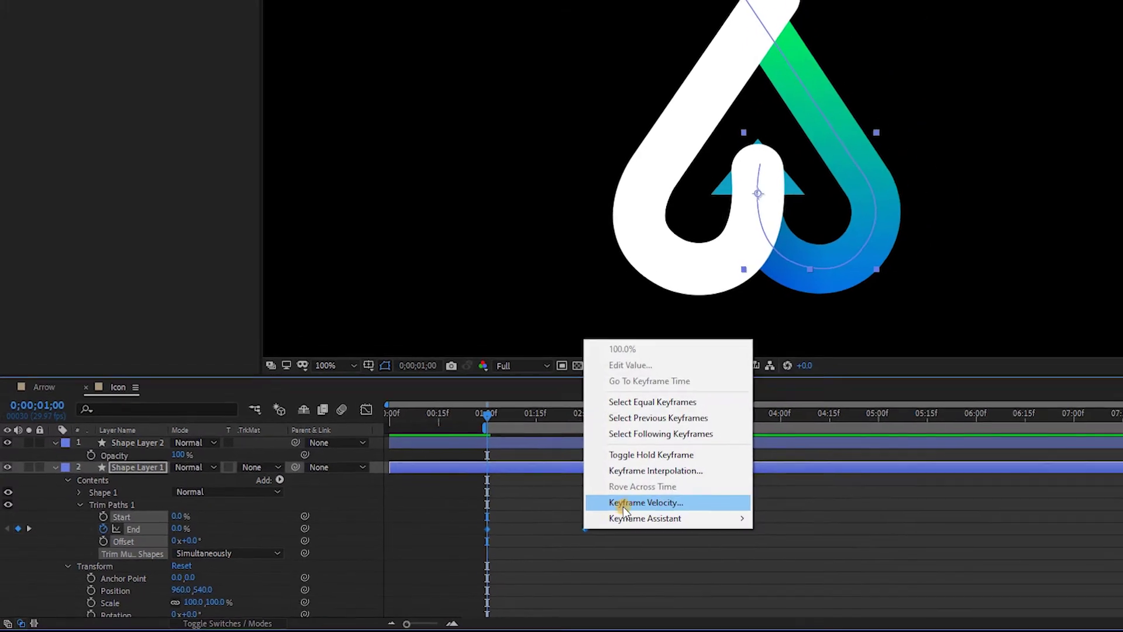
pyautogui.moveTo(598, 522)
pyautogui.click(738, 423)
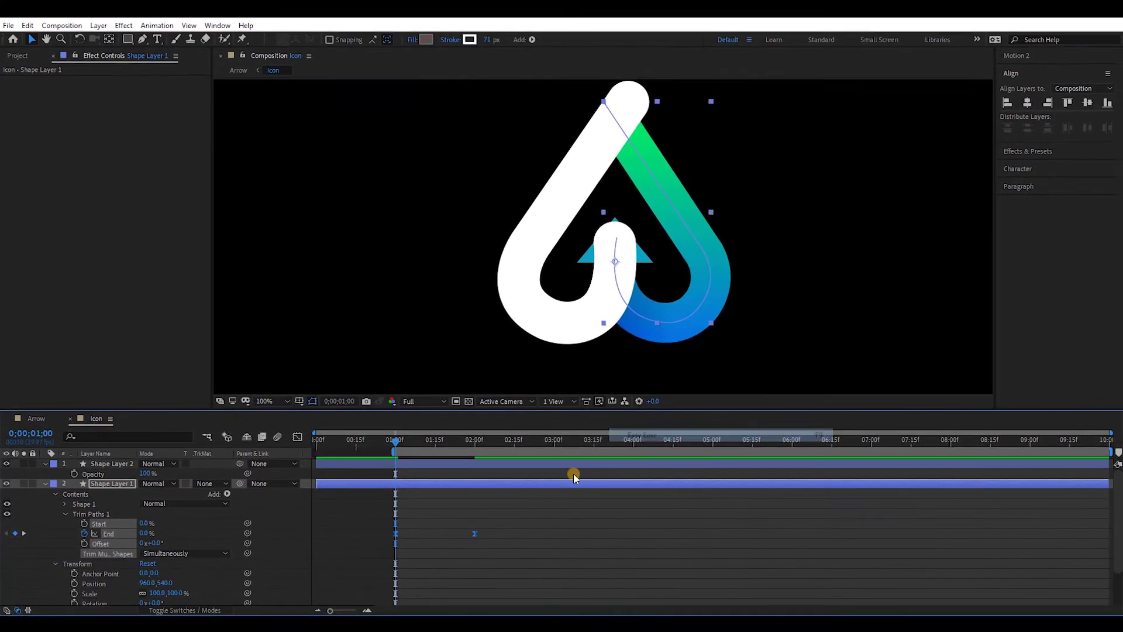
# Step: End the work area at 0;00;02;05, preview the stroke animation, and return to 1 s
pyautogui.click(487, 442)
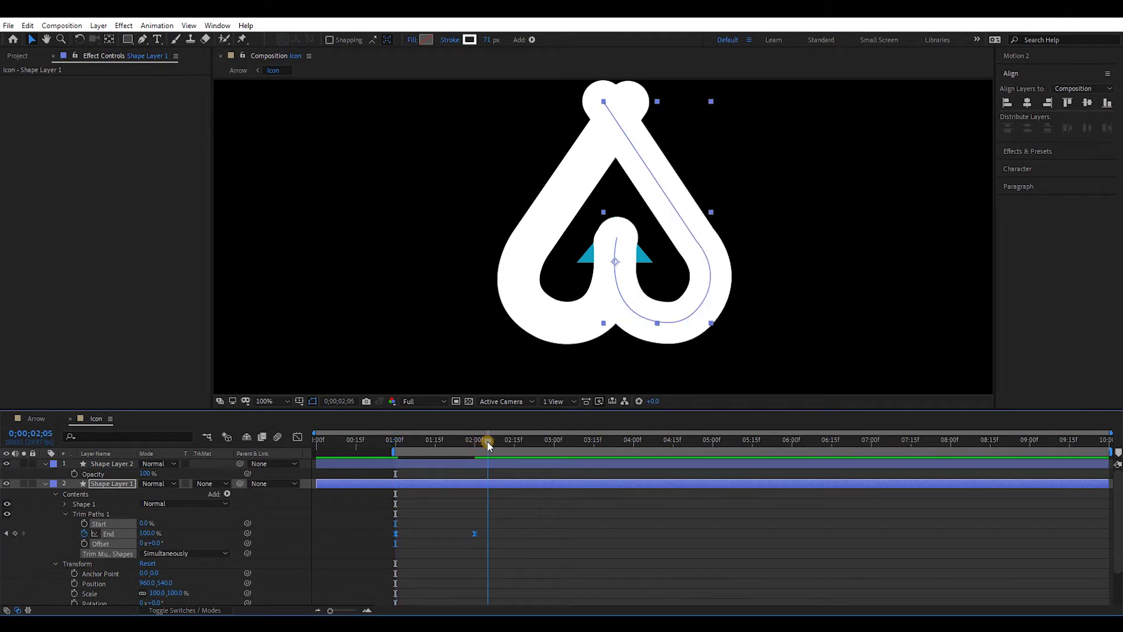
pyautogui.press('n')
pyautogui.press('space')
pyautogui.press('space')
pyautogui.click(401, 445)
pyautogui.moveTo(399, 448); pyautogui.dragTo(395, 448)
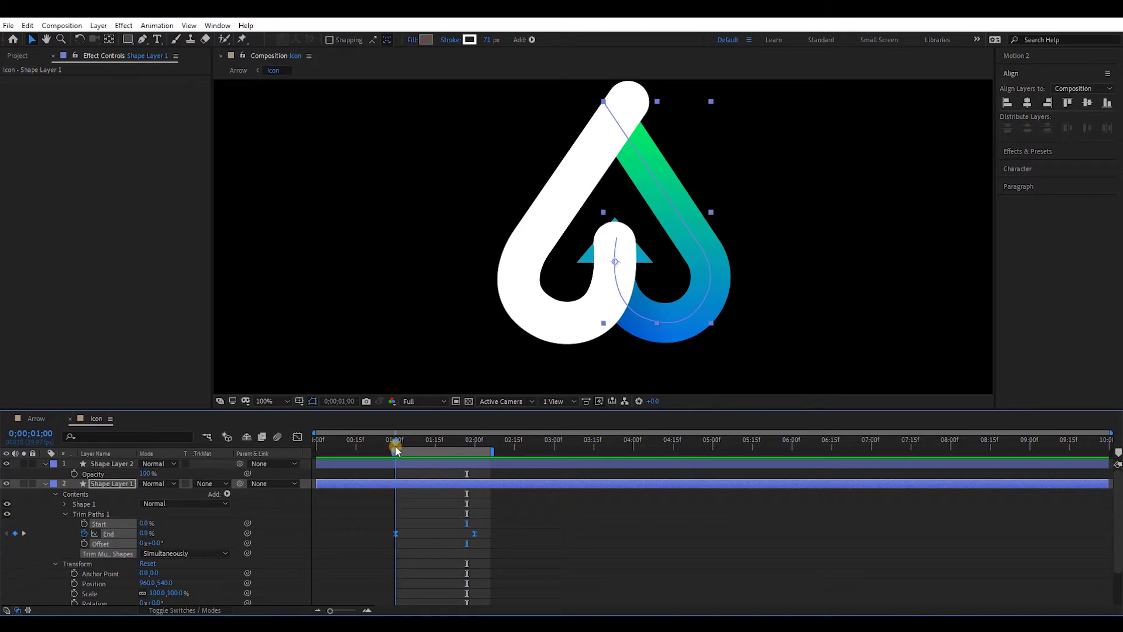
# Step: Copy Shape Layer 1's animated Trim Paths End keyframes to Shape Layer 2, starting at 1 s
pyautogui.moveTo(480, 518); pyautogui.dragTo(389, 536)
pyautogui.hotkey('ctrl', 'c')
pyautogui.click(410, 463)
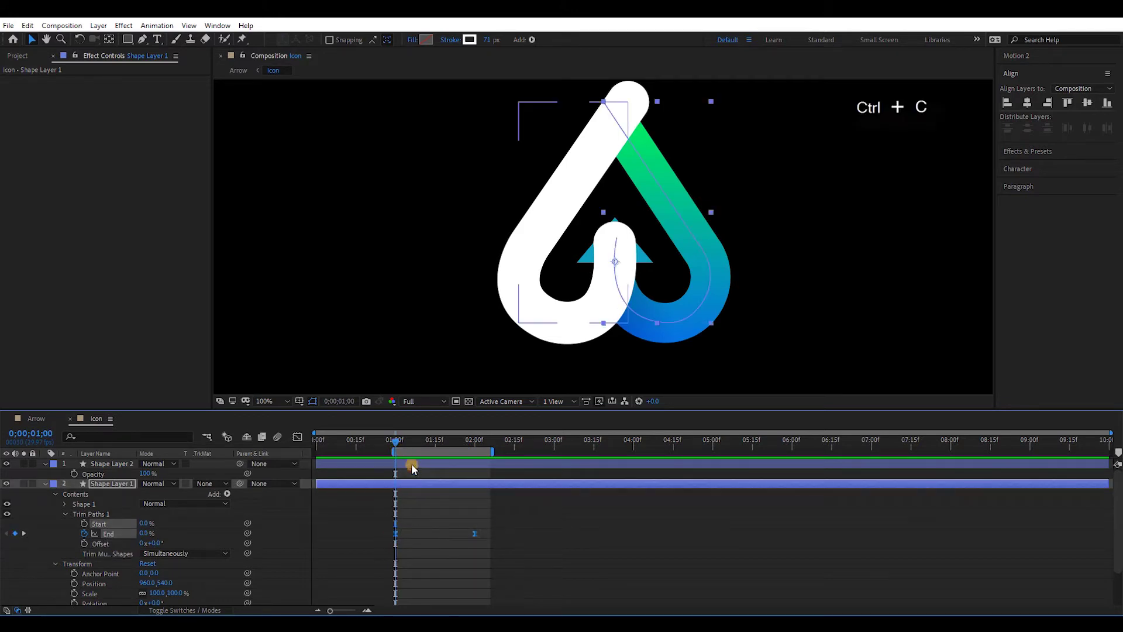
pyautogui.hotkey('ctrl', 'v')
pyautogui.press('u')
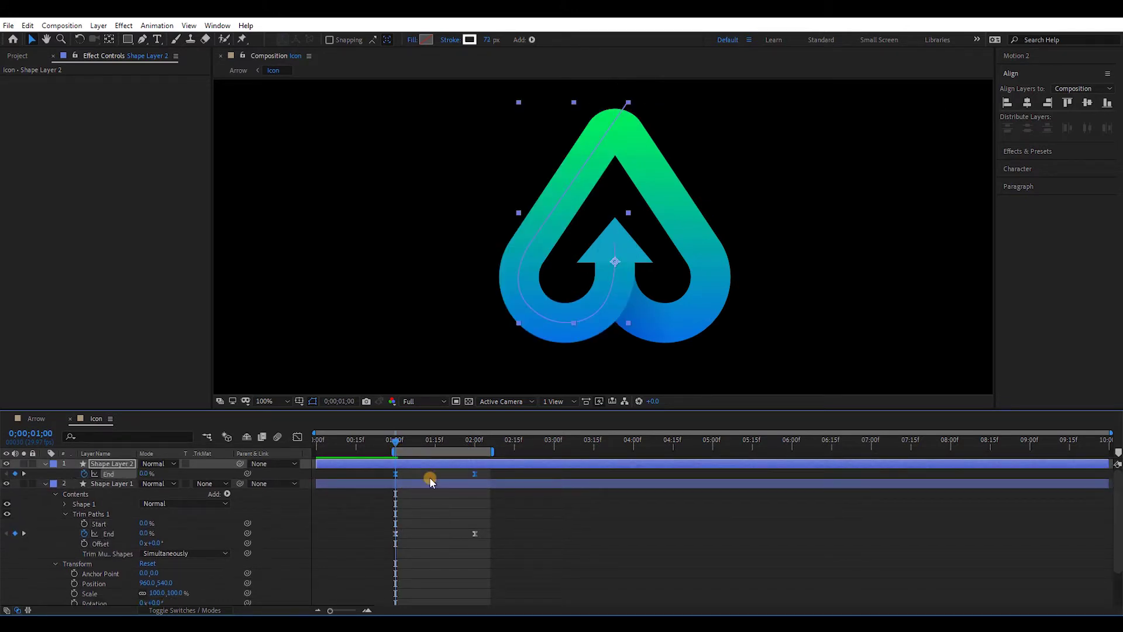
# Step: Show only the keyframed End property of Shape Layer 1 and preview both stroke animations together
pyautogui.click(426, 483)
pyautogui.press('u')
pyautogui.press('space')
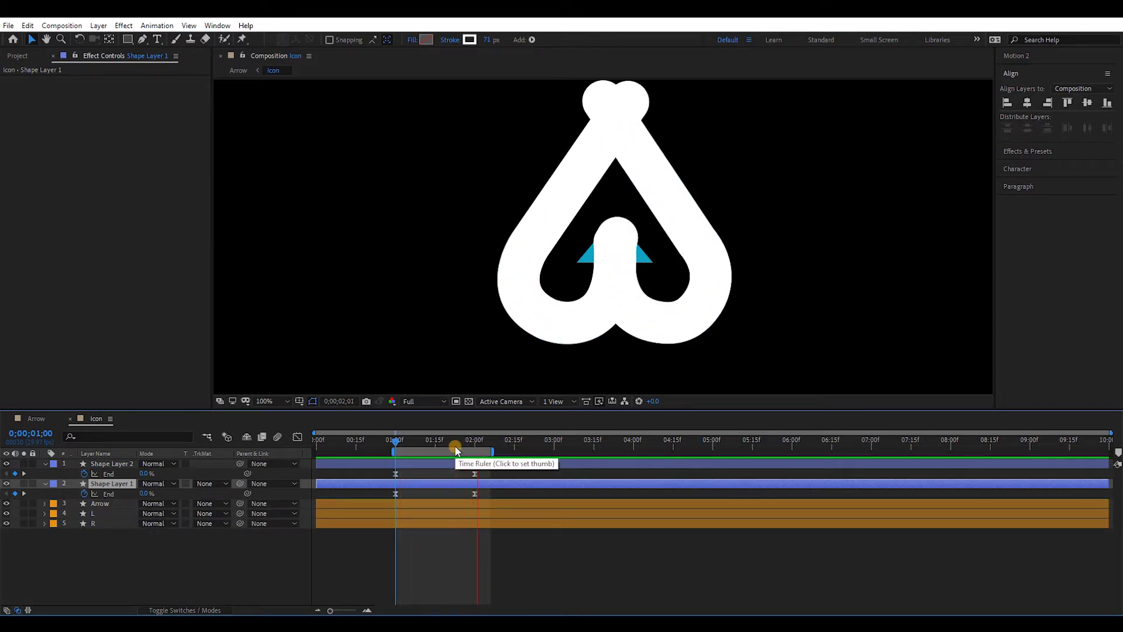
pyautogui.moveTo(458, 439); pyautogui.dragTo(393, 442)
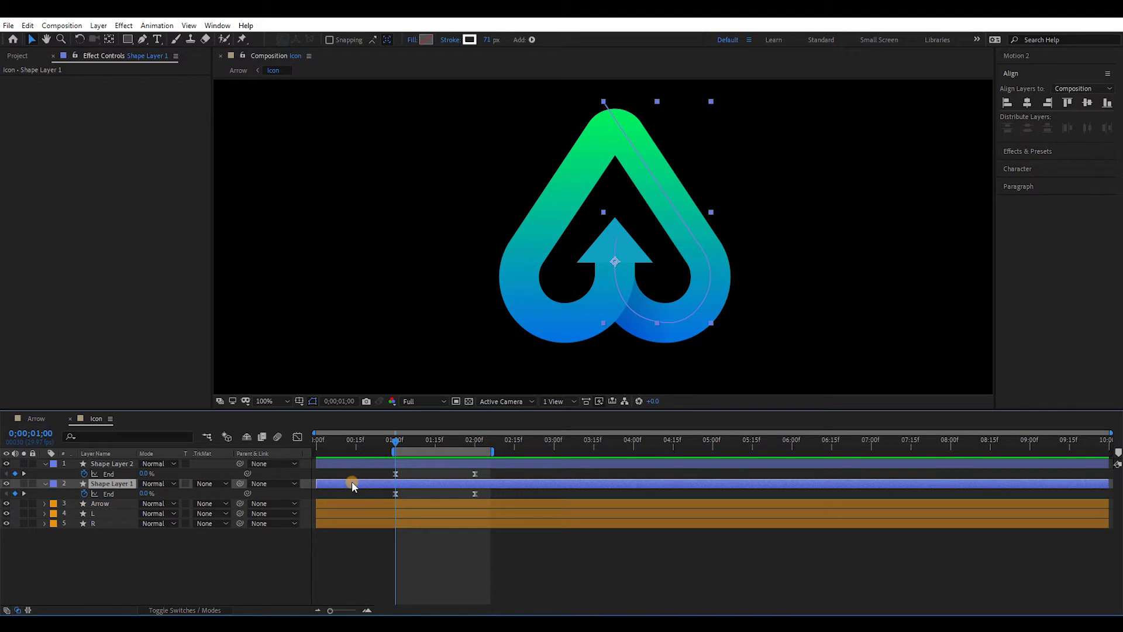
# Step: Rename Shape Layer 1 as "Left stroke" and Shape Layer 2 as "Right stroke"
pyautogui.press('Return')
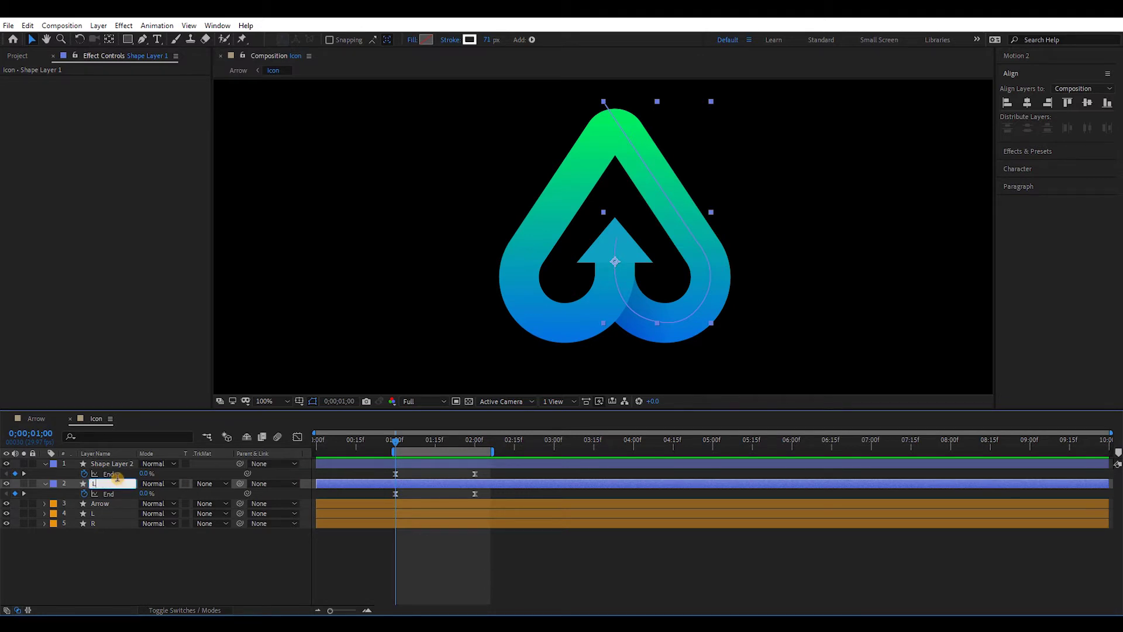
pyautogui.click(124, 465)
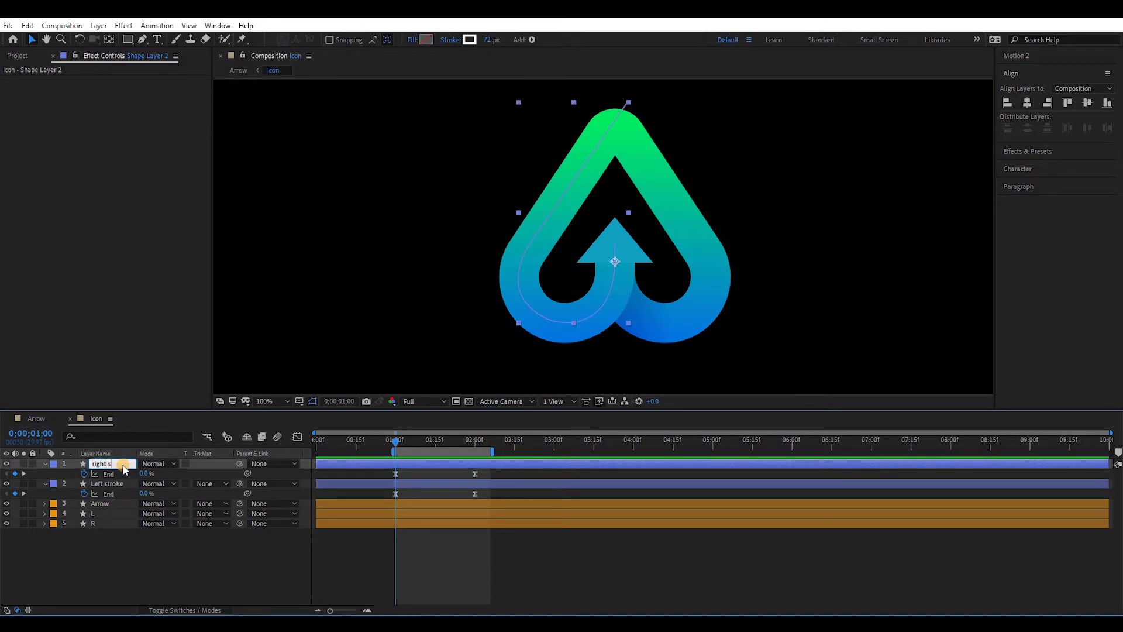
pyautogui.press('Return')
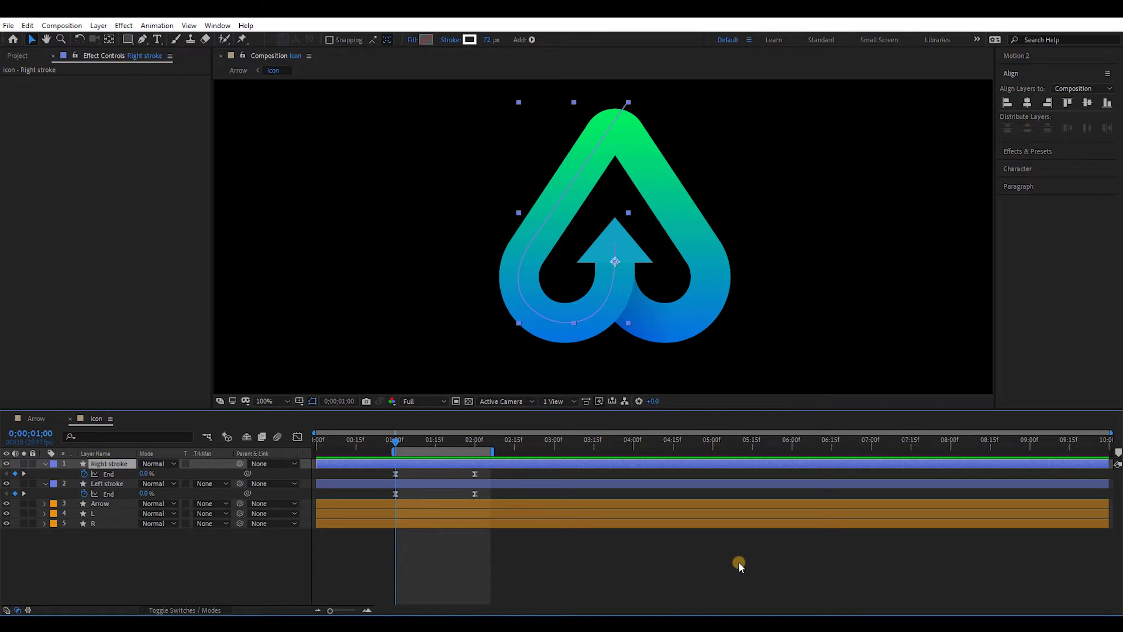
# Step: Duplicate the Left stroke layer, place the copy above all other layers, and rename it "Arrow path"
pyautogui.click(524, 549)
pyautogui.click(419, 483)
pyautogui.hotkey('ctrl', 'd')
pyautogui.moveTo(117, 483); pyautogui.dragTo(119, 464)
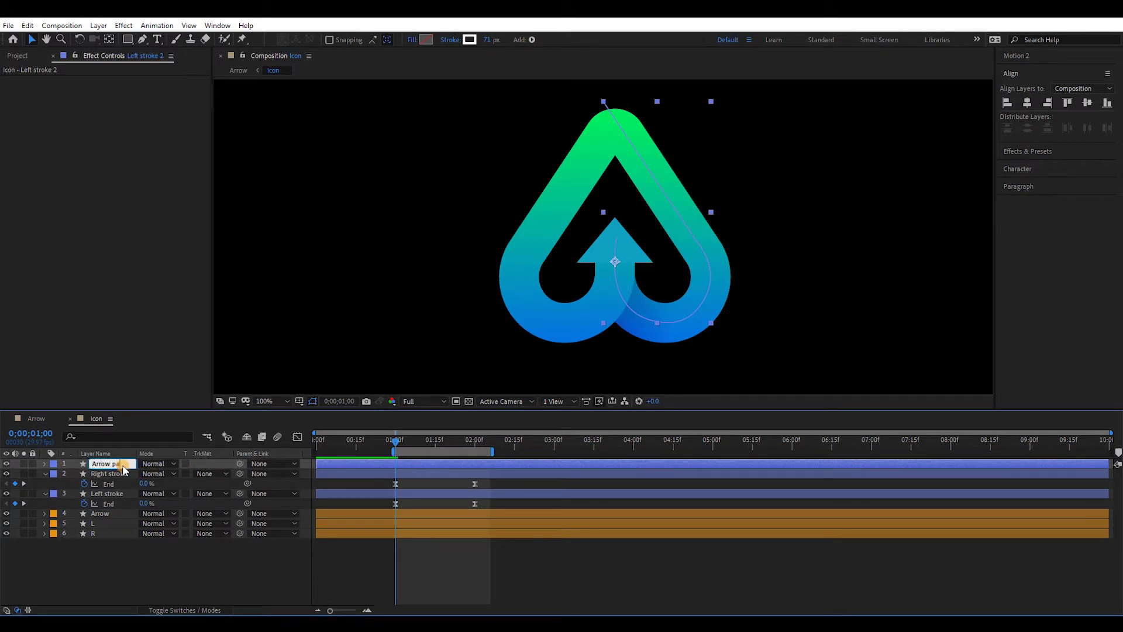
pyautogui.press('Return')
# Step: Extend the work area to about 0;00;03;15 and hide both stroke layers while at 0;00;02;20
pyautogui.moveTo(492, 451); pyautogui.dragTo(596, 451)
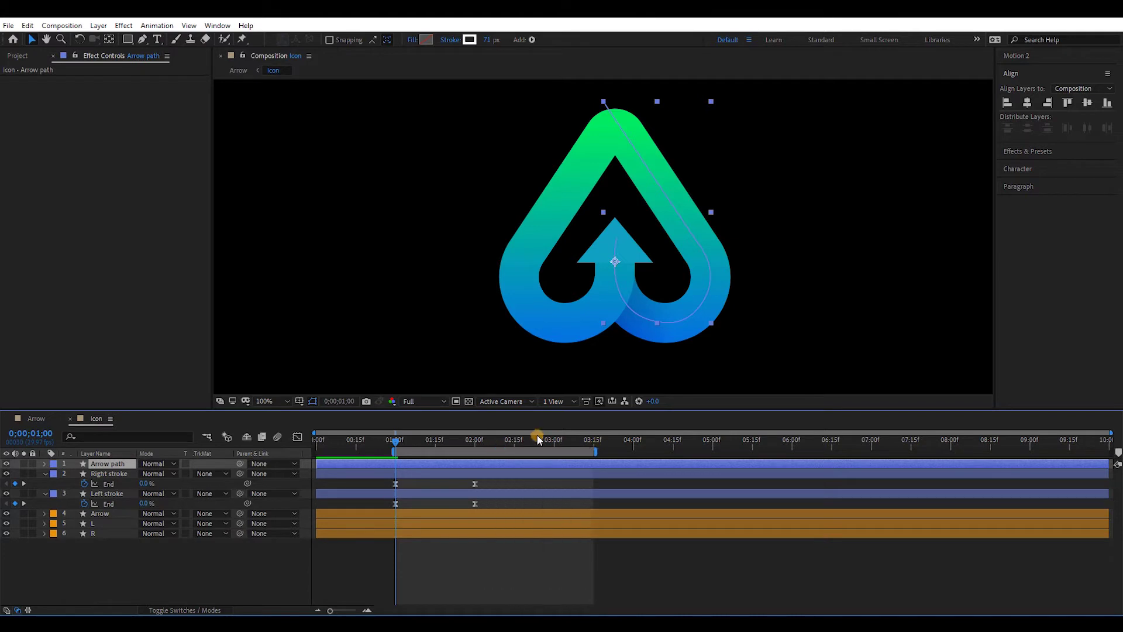
pyautogui.click(527, 441)
pyautogui.click(6, 474)
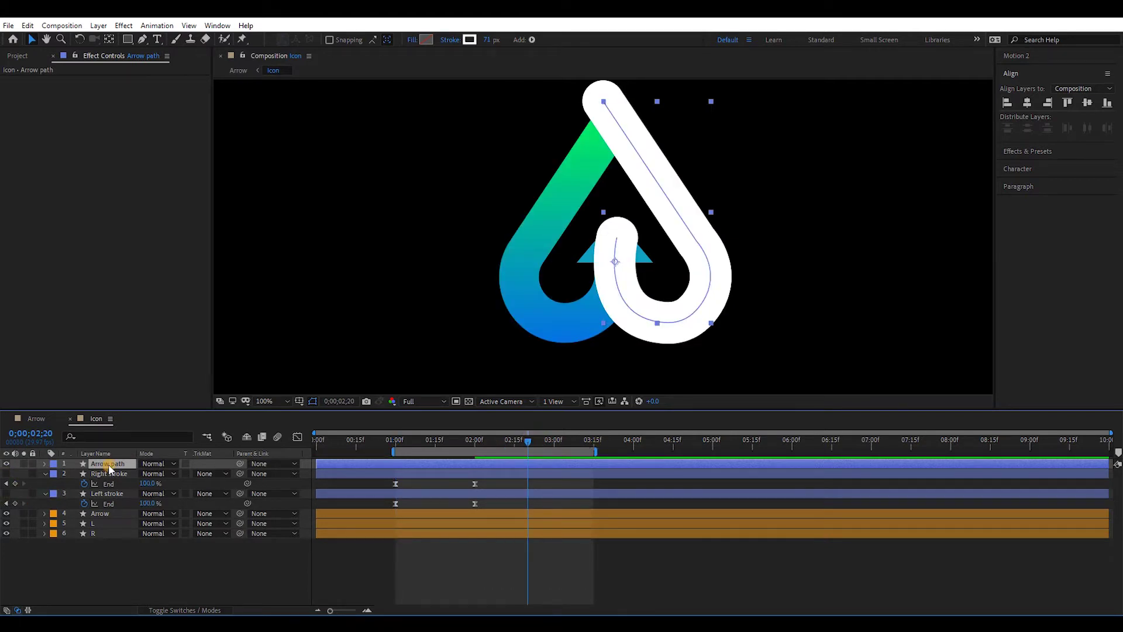
# Step: Set the Arrow path layer's opacity to 60%
pyautogui.press('t')
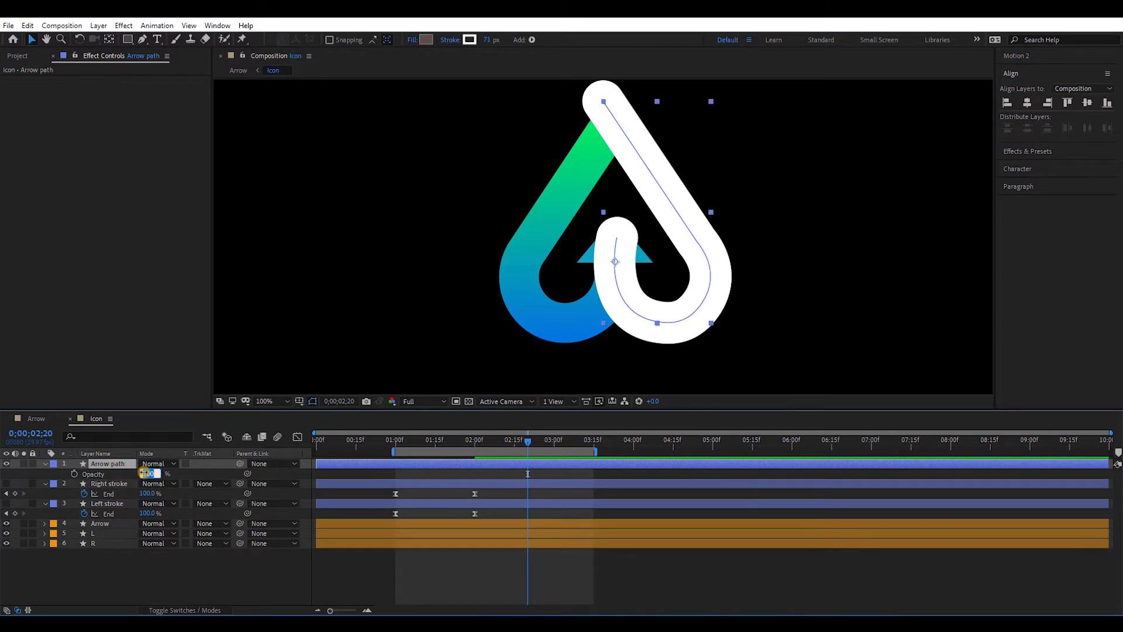
pyautogui.write('60')
pyautogui.press('Return')
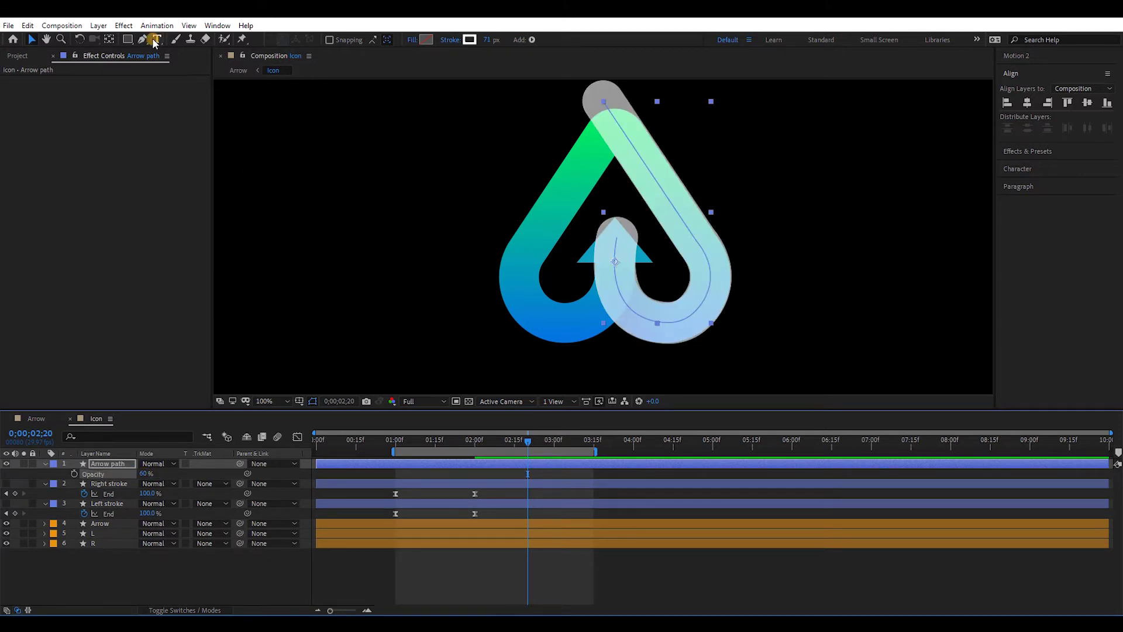
# Step: Extend the Arrow path with the Pen tool from the icon's peak around the left loop towards the arrow's stem
pyautogui.press('g')
pyautogui.click(219, 69)
pyautogui.press('`')
pyautogui.scroll(1, 558, 149)
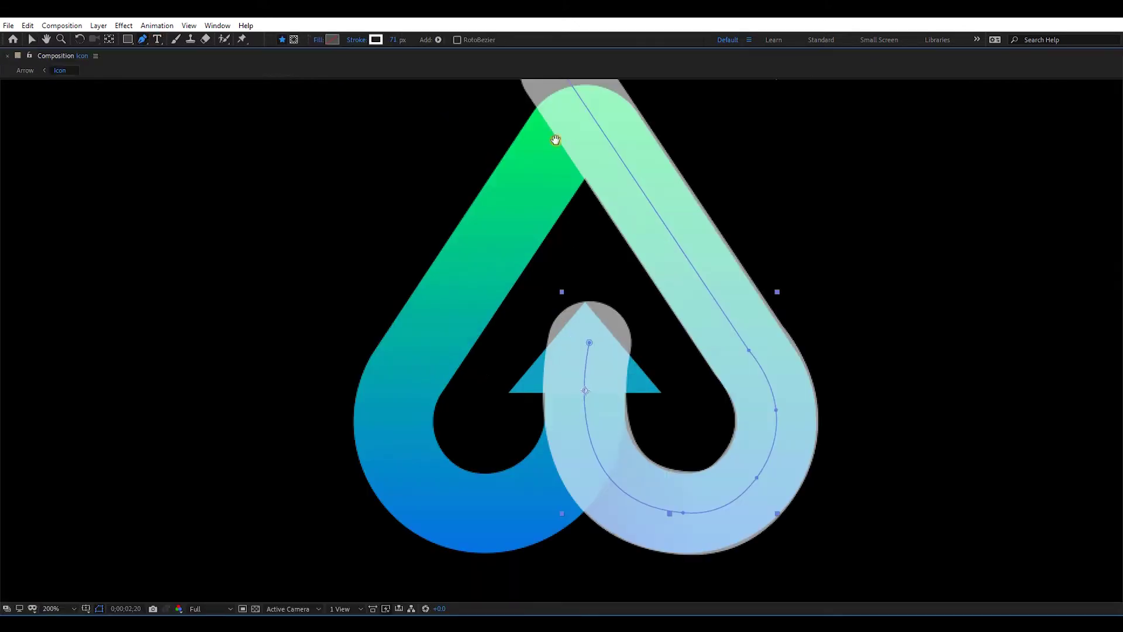
pyautogui.moveTo(559, 148); pyautogui.dragTo(583, 226)
pyautogui.moveTo(585, 170); pyautogui.dragTo(615, 214)
pyautogui.moveTo(427, 473); pyautogui.dragTo(435, 356)
pyautogui.click(434, 356)
pyautogui.moveTo(484, 491); pyautogui.dragTo(555, 509)
pyautogui.moveTo(620, 324); pyautogui.dragTo(610, 444)
# Step: Adjust the Arrow path's points and curve handles so the line follows the centre of the left loop
pyautogui.moveTo(432, 414); pyautogui.dragTo(424, 415)
pyautogui.moveTo(484, 490); pyautogui.dragTo(484, 489)
pyautogui.moveTo(611, 442); pyautogui.dragTo(594, 452)
pyautogui.keyDown('alt'); pyautogui.click(606, 448); pyautogui.keyUp('alt')
pyautogui.moveTo(554, 508); pyautogui.dragTo(524, 503)
pyautogui.moveTo(567, 480); pyautogui.dragTo(581, 466)
pyautogui.moveTo(615, 427); pyautogui.dragTo(591, 458)
pyautogui.moveTo(485, 490); pyautogui.dragTo(488, 489)
pyautogui.moveTo(591, 458); pyautogui.dragTo(588, 464)
# Step: Add a point at the arrow's stem to smooth the path's junction, and centre the top point on the icon's peak
pyautogui.click(612, 405)
pyautogui.click(142, 39)
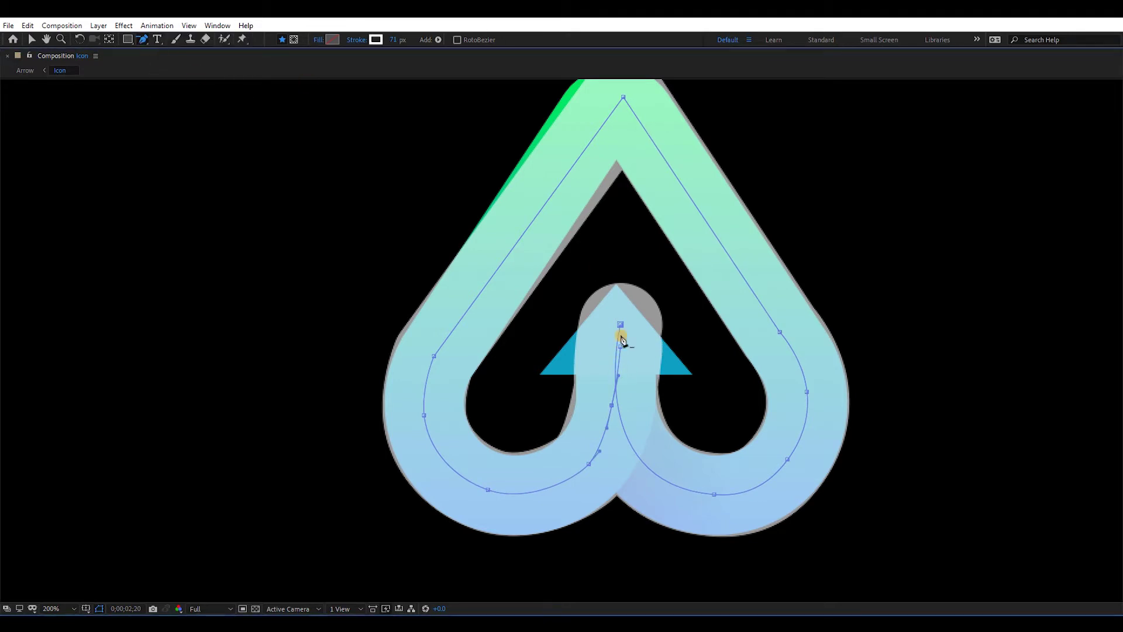
pyautogui.moveTo(611, 406); pyautogui.dragTo(617, 391)
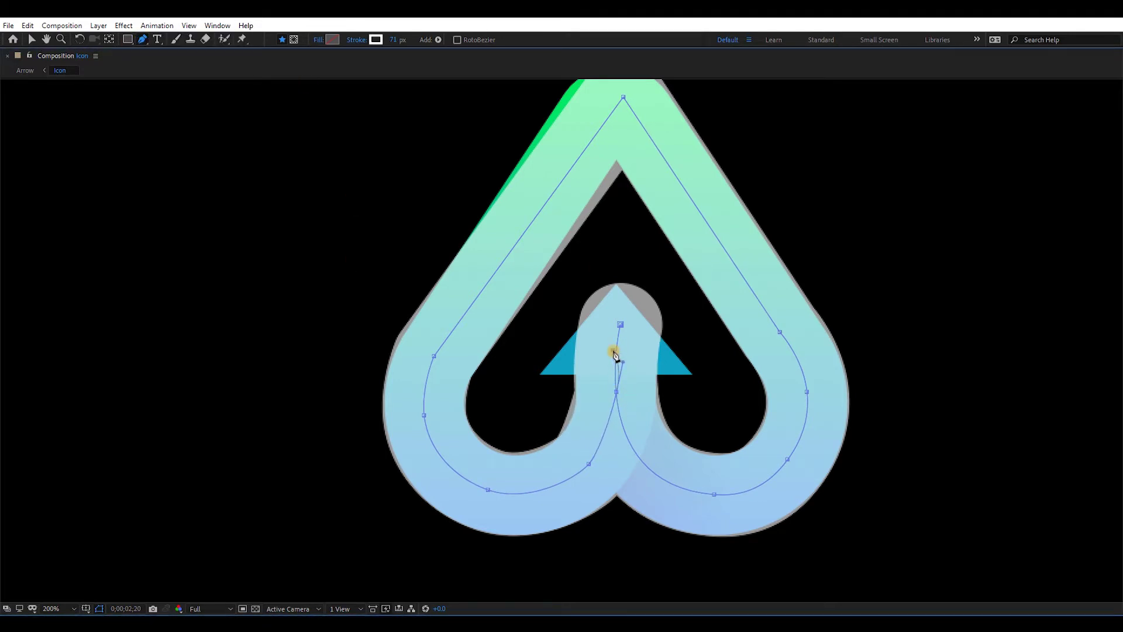
pyautogui.moveTo(588, 464); pyautogui.dragTo(588, 466)
pyautogui.moveTo(634, 141); pyautogui.dragTo(633, 189)
pyautogui.moveTo(622, 146); pyautogui.dragTo(612, 152)
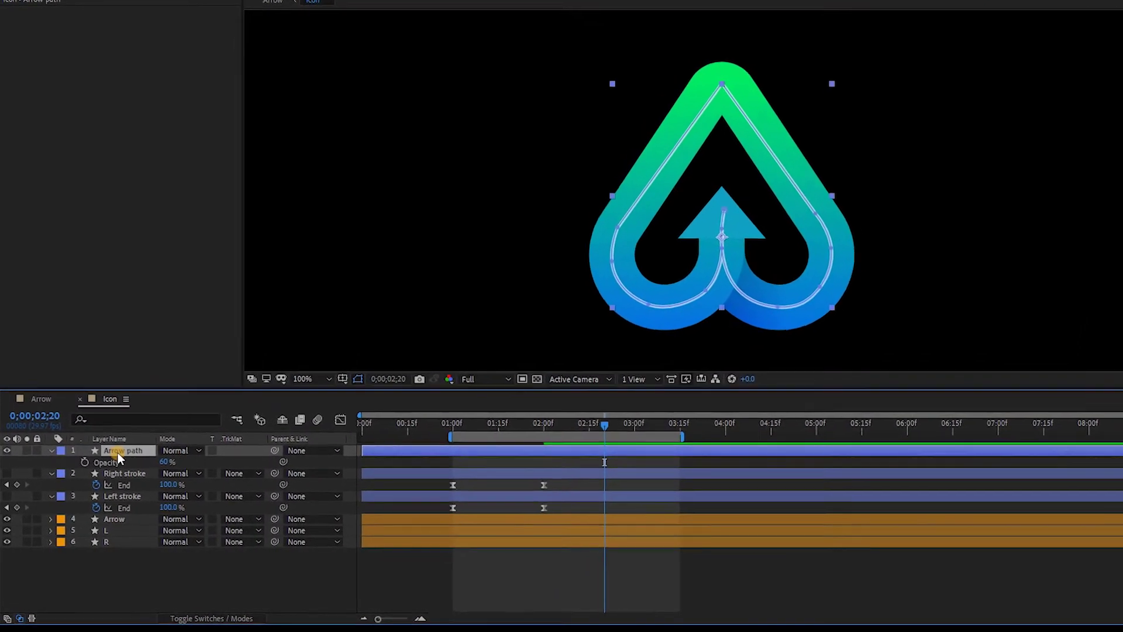
# Step: Filter the Arrow path layer's properties by "path" and copy its Path property
pyautogui.click(132, 420)
pyautogui.write('pa')
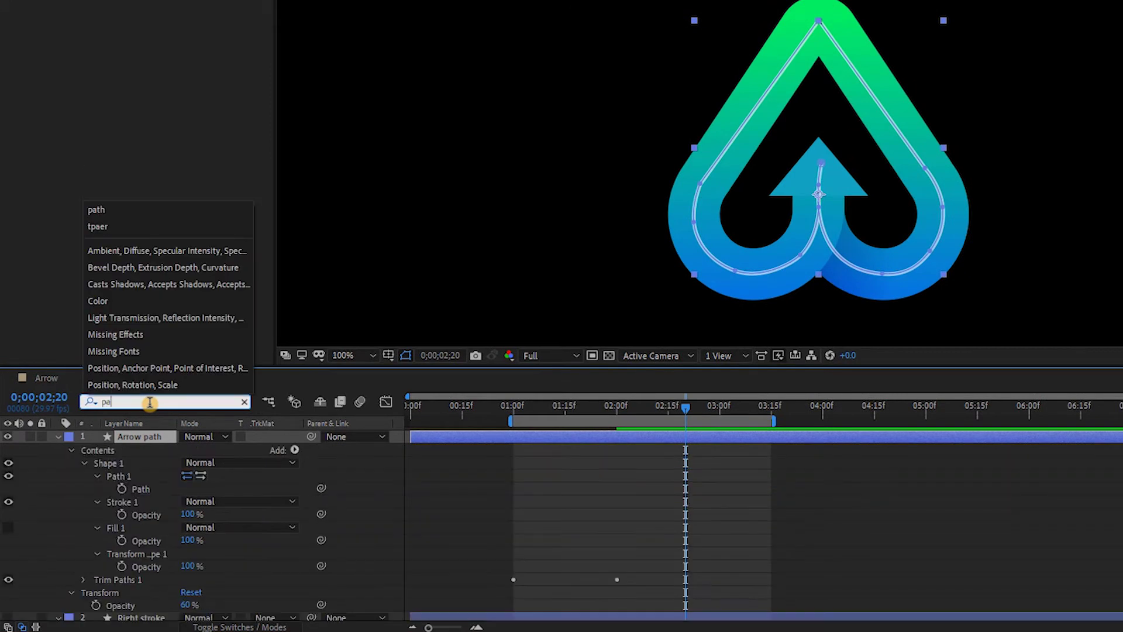
pyautogui.write('th')
pyautogui.click(136, 488)
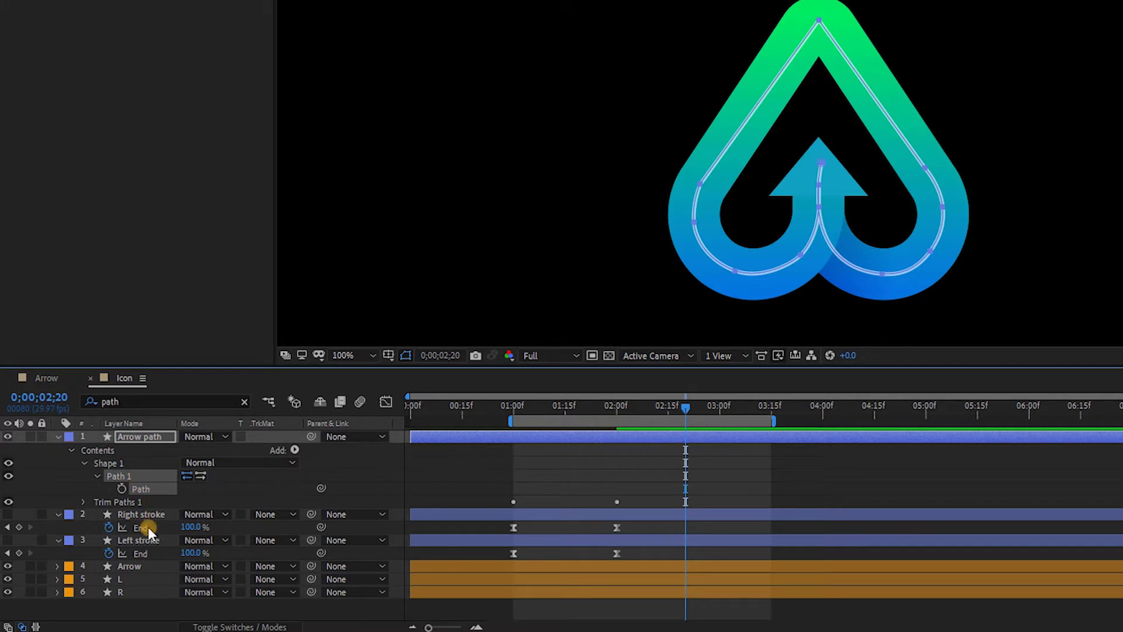
# Step: Paste the copied path into the Arrow layer's Position at 1 s to create a motion path
pyautogui.click(138, 566)
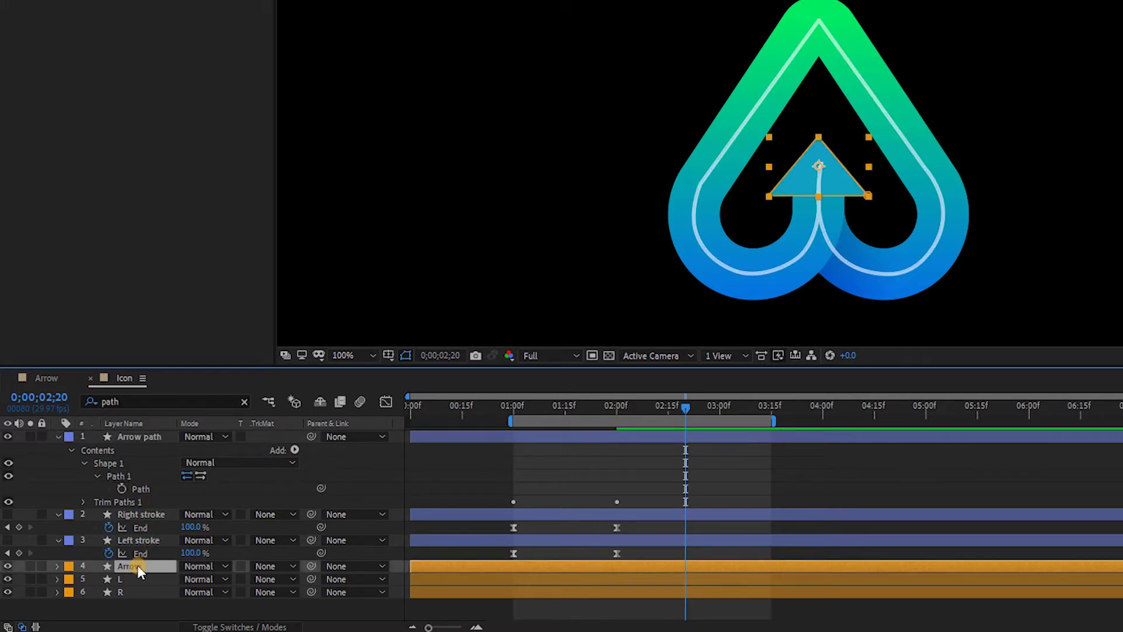
pyautogui.press('p')
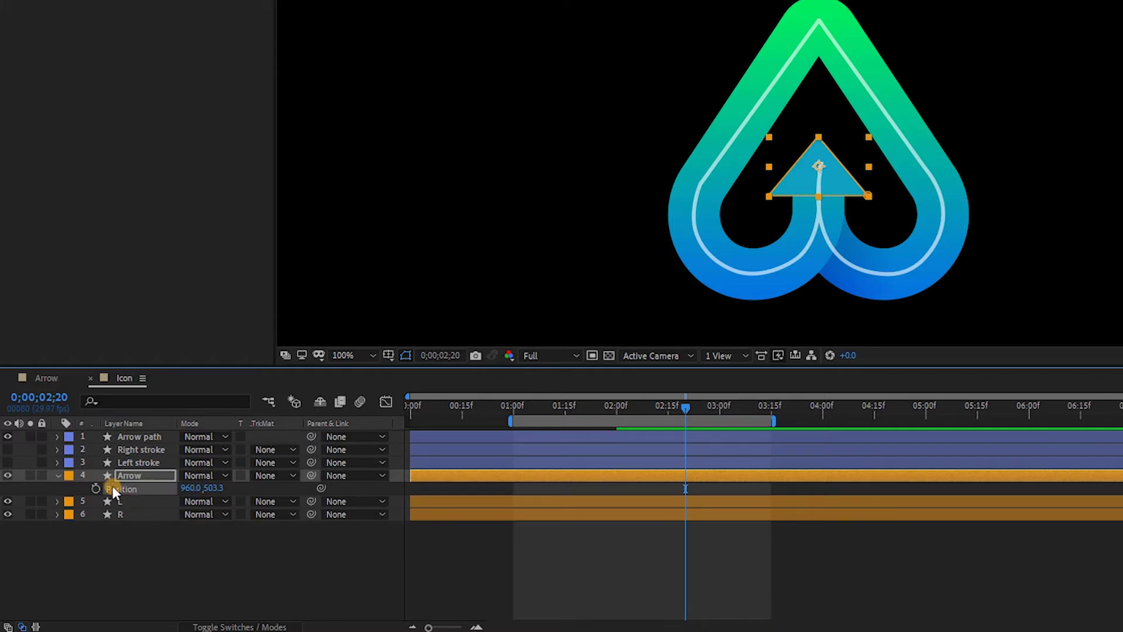
pyautogui.moveTo(562, 408); pyautogui.dragTo(513, 408)
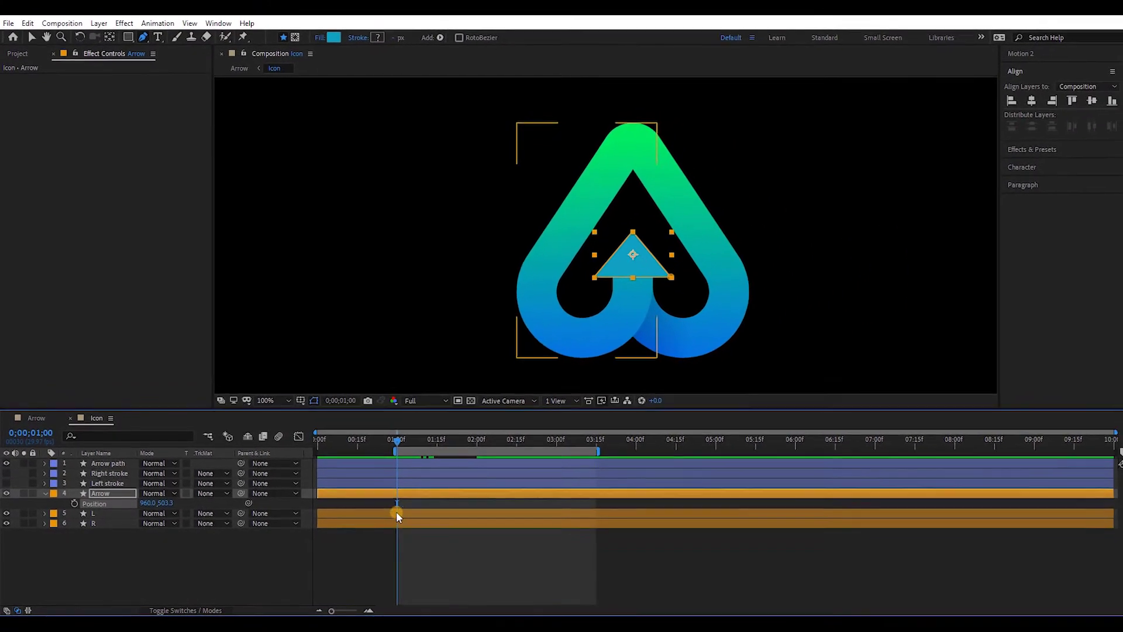
pyautogui.click(99, 501)
pyautogui.hotkey('ctrl', 'v')
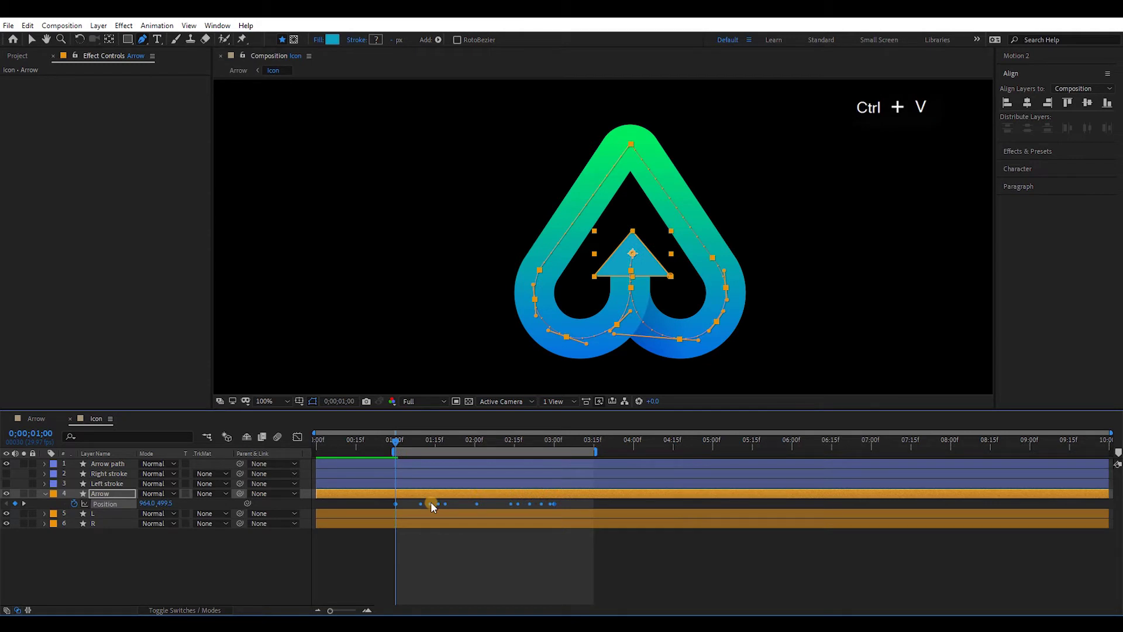
# Step: Hide the Arrow path layer and reveal the keyframes of the Arrow, Arrow path and both stroke layers
pyautogui.moveTo(393, 448)
pyautogui.mouseDown()
pyautogui.moveTo(561, 448)
pyautogui.moveTo(395, 448)
pyautogui.mouseUp()
pyautogui.keyDown('shift'); pyautogui.click(444, 463); pyautogui.keyUp('shift')
pyautogui.press('u')
pyautogui.press('u')
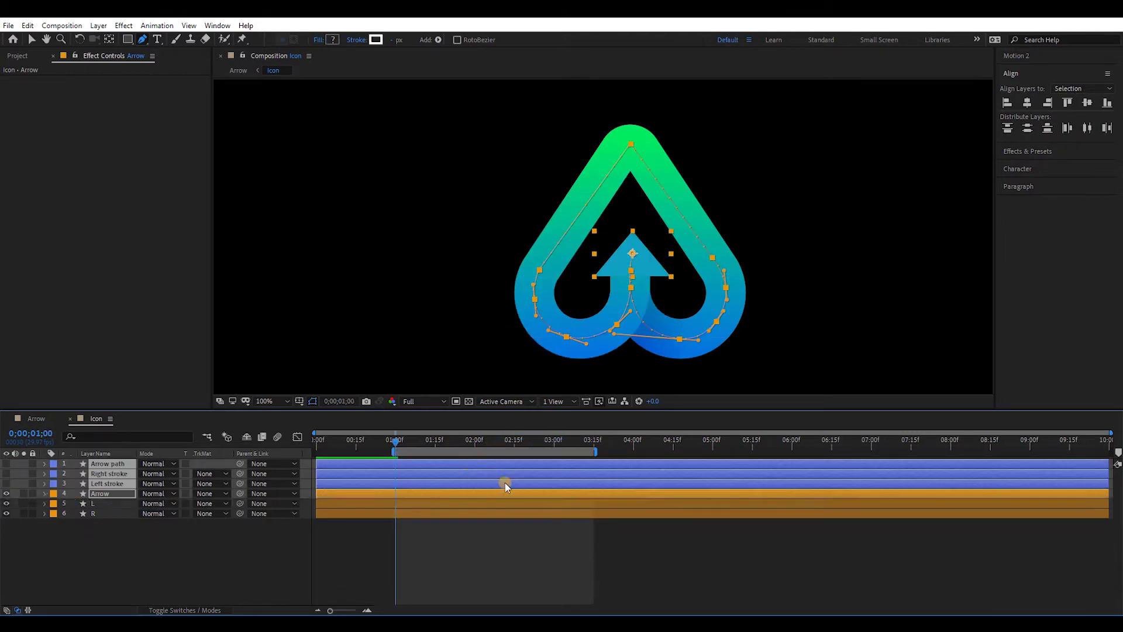
# Step: Apply Easy Ease to the Arrow layer's Position keyframes and shorten their span to end at 2 s
pyautogui.moveTo(565, 531); pyautogui.dragTo(387, 538)
pyautogui.rightClick(552, 533)
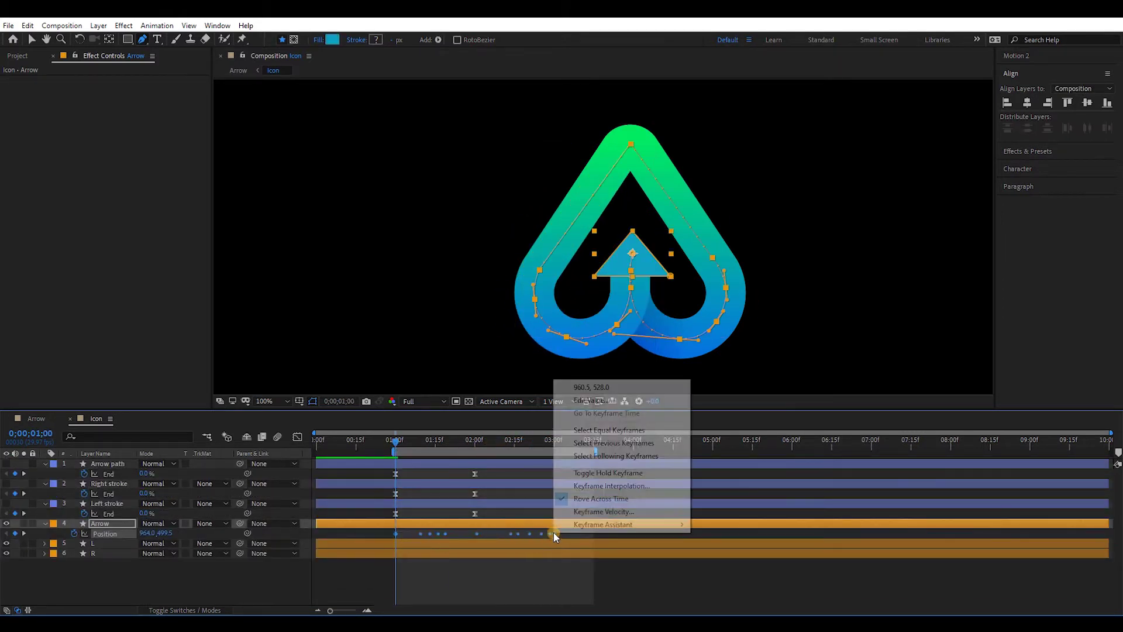
pyautogui.moveTo(620, 524)
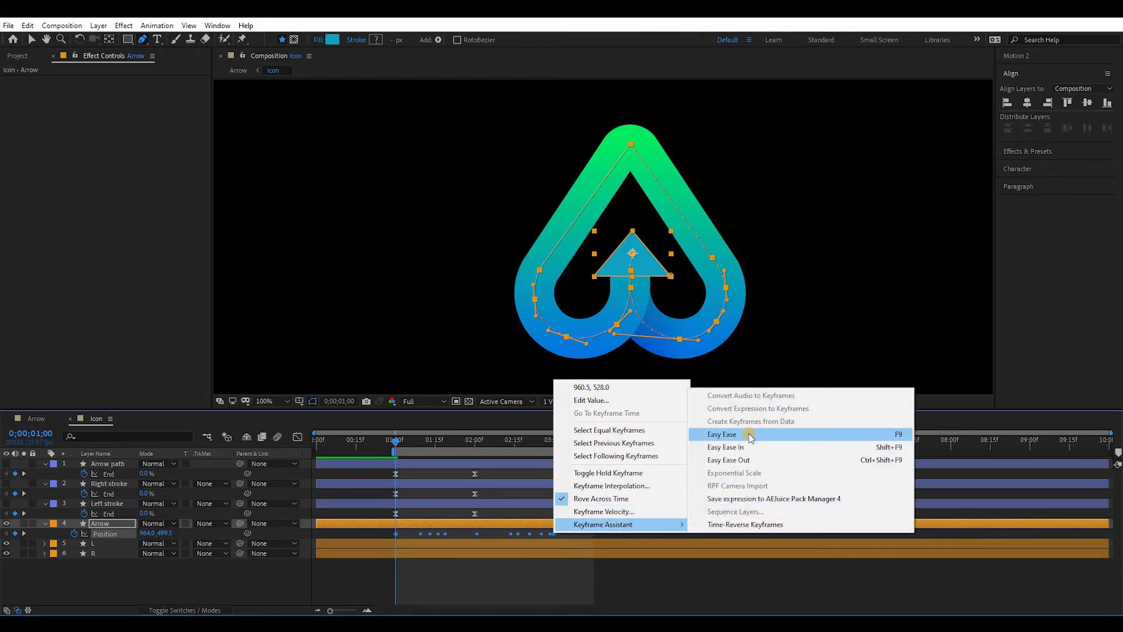
pyautogui.click(746, 434)
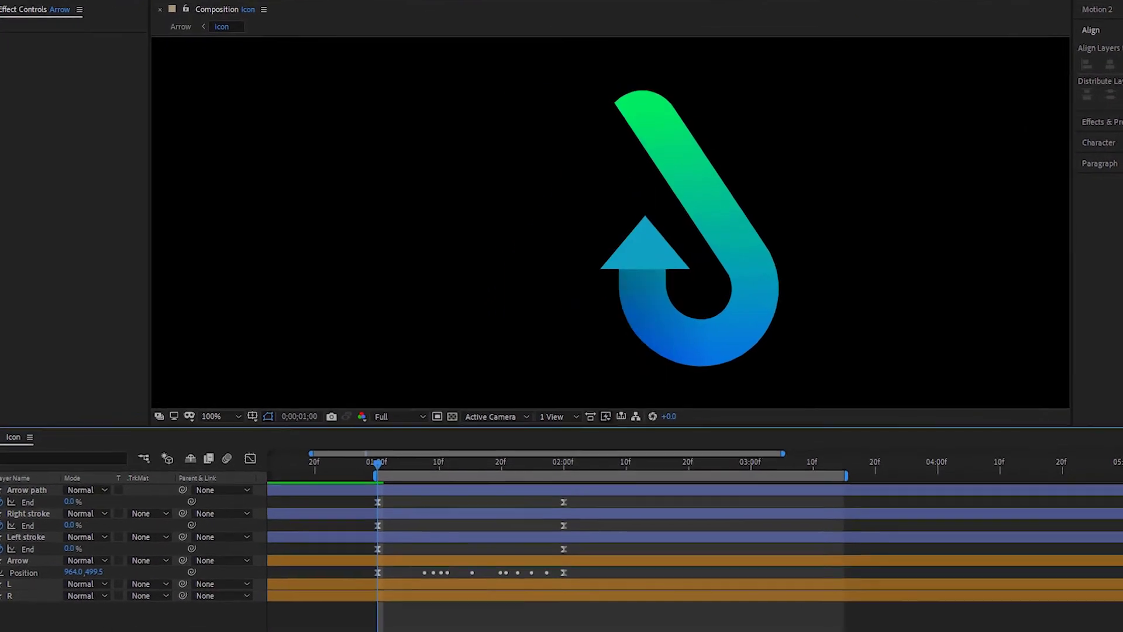
pyautogui.click(420, 559)
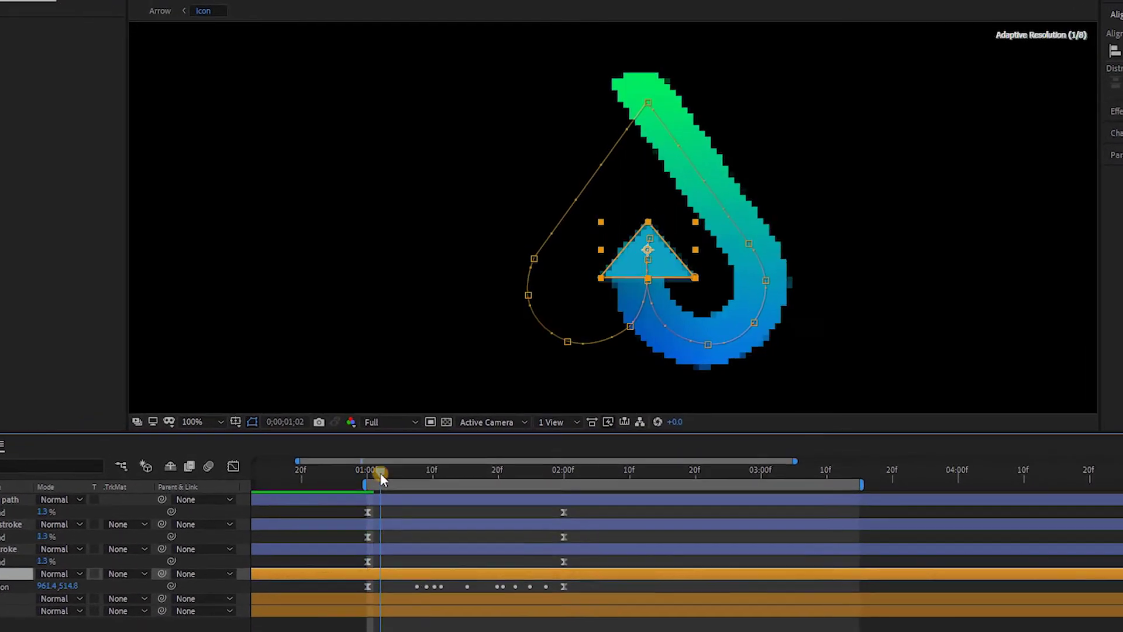
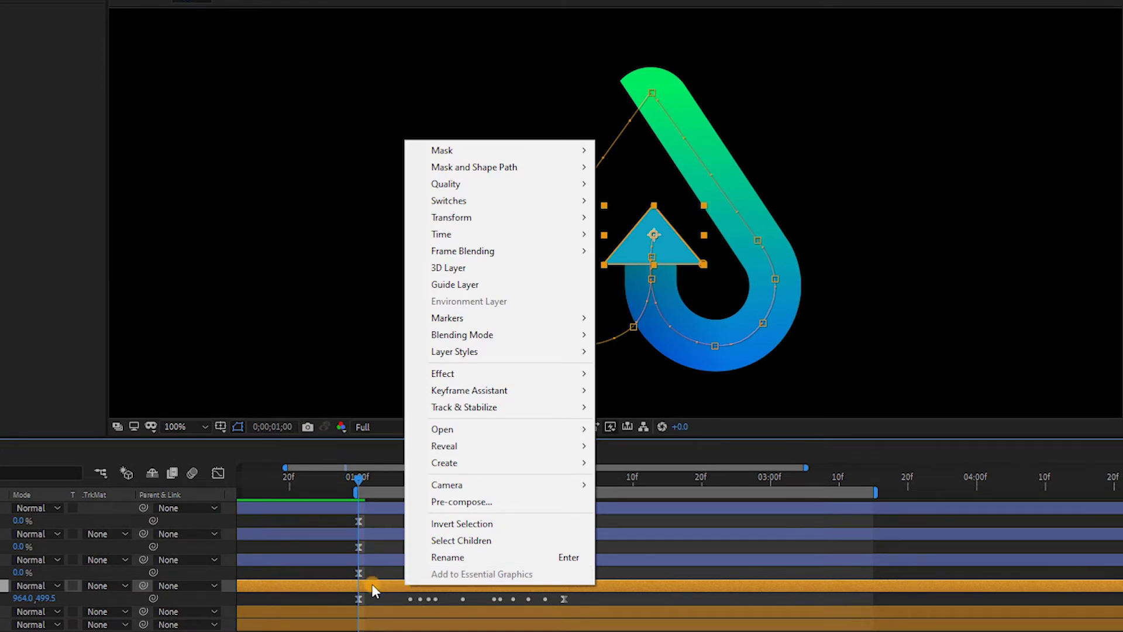
# Step: Set the Arrow layer's Auto-Orientation to Orient Along Path
pyautogui.moveTo(538, 223)
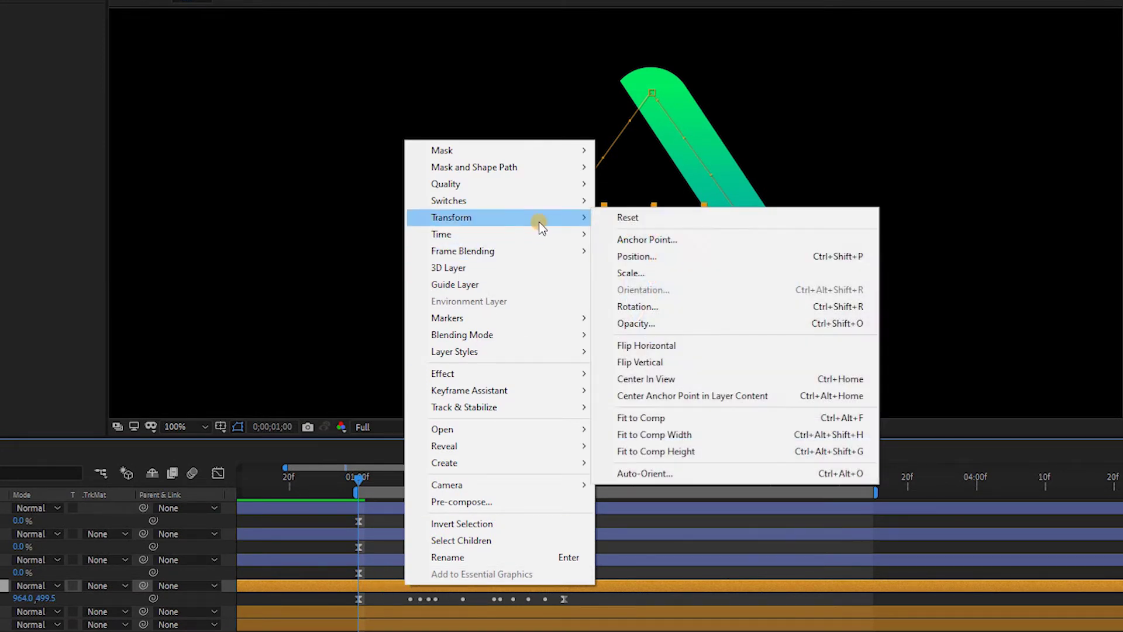
pyautogui.click(660, 472)
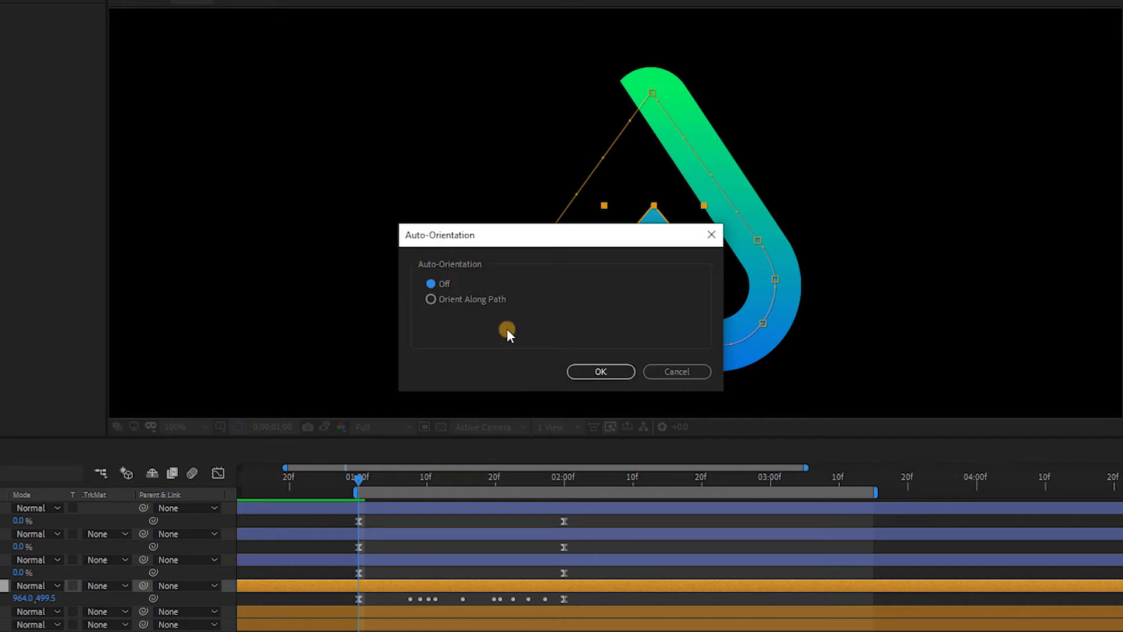
pyautogui.click(475, 301)
pyautogui.click(603, 373)
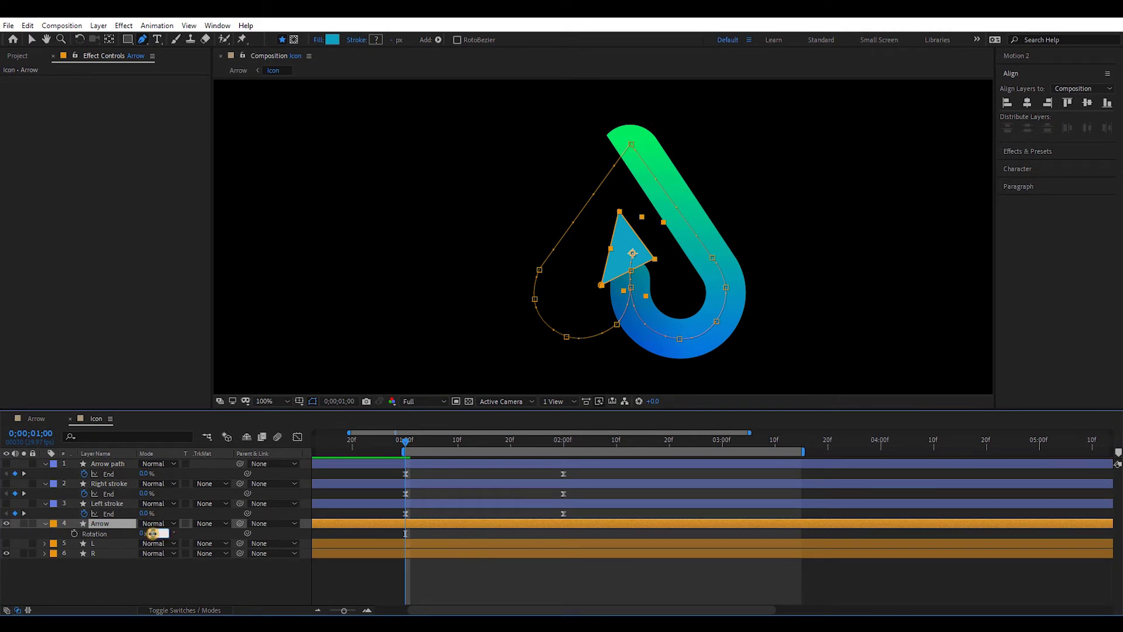
# Step: Rotate the Arrow layer so the arrowhead points along the start of its path, and limit the work area to about 0;28–2;15
pyautogui.moveTo(152, 533); pyautogui.dragTo(153, 533)
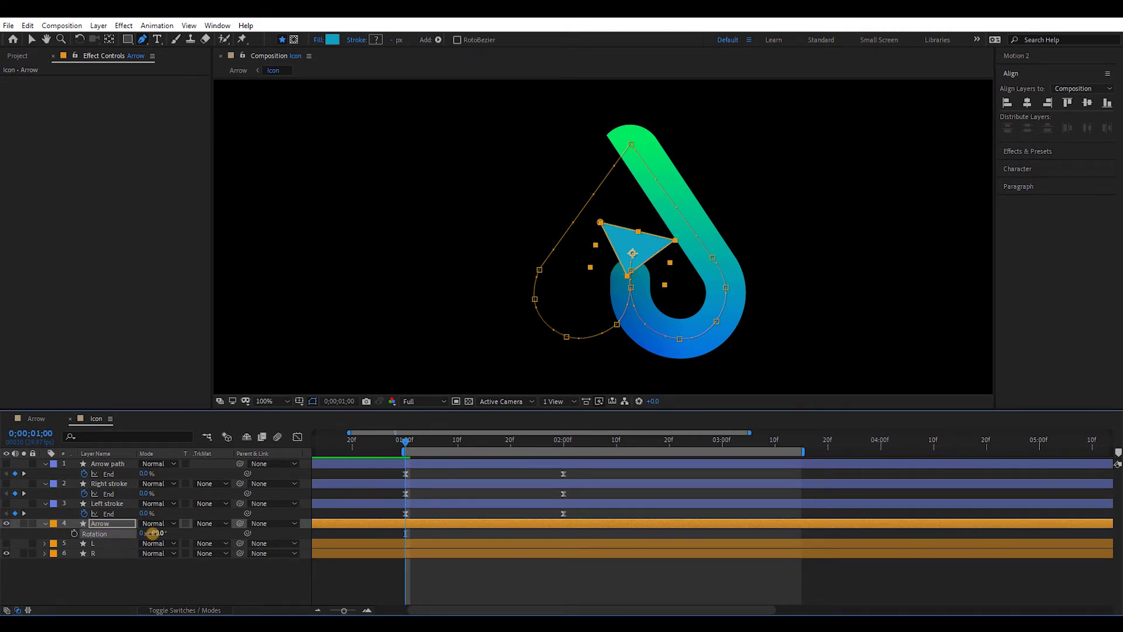
pyautogui.moveTo(392, 477); pyautogui.dragTo(535, 452)
pyautogui.press('n')
pyautogui.click(400, 439)
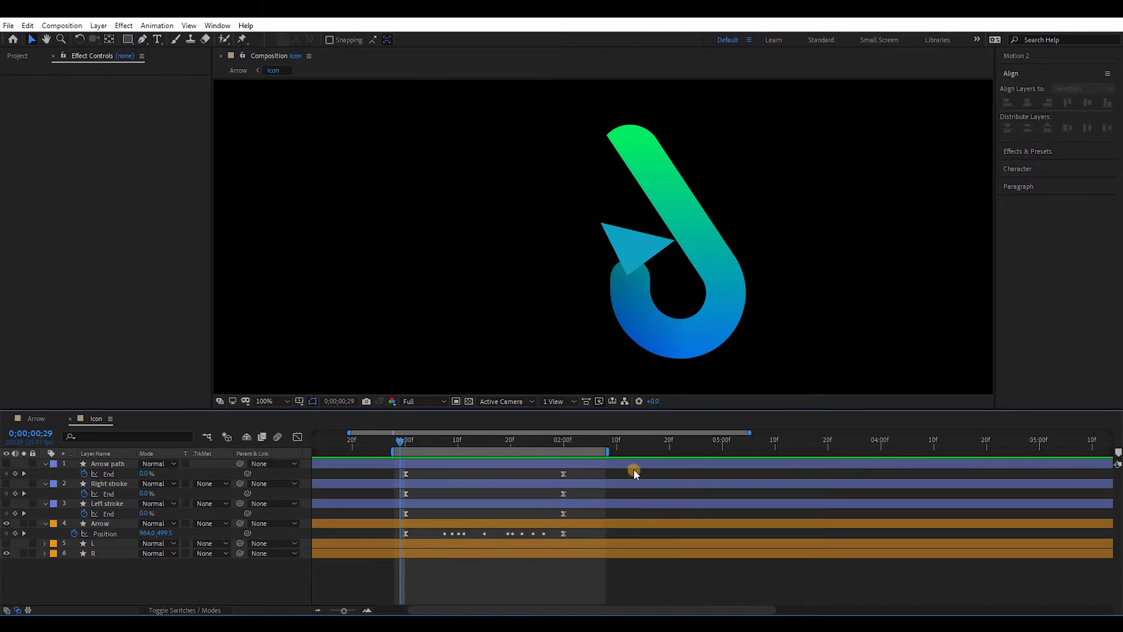
pyautogui.moveTo(609, 451); pyautogui.dragTo(644, 451)
# Step: Make the hidden L layer visible in the Icon composition
pyautogui.moveTo(577, 472); pyautogui.dragTo(409, 500)
pyautogui.click(102, 575)
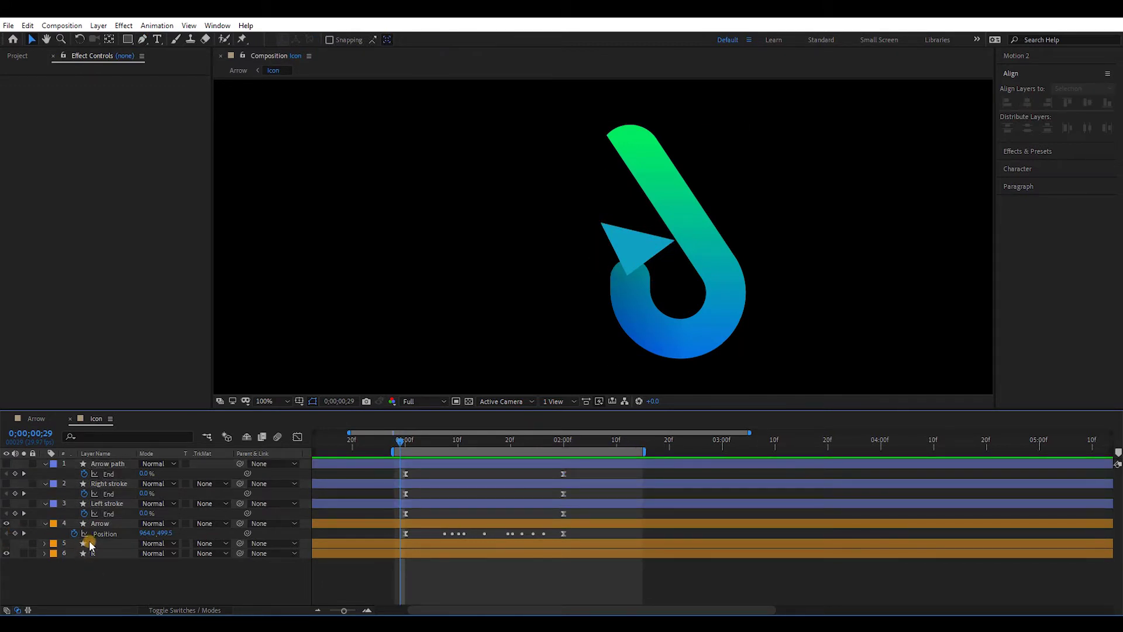
pyautogui.click(87, 543)
pyautogui.click(6, 543)
# Step: Stretch the End and Arrow Position keyframes to finish at 2;20 and set the work area to about 0;27–2;27
pyautogui.moveTo(580, 478); pyautogui.dragTo(389, 549)
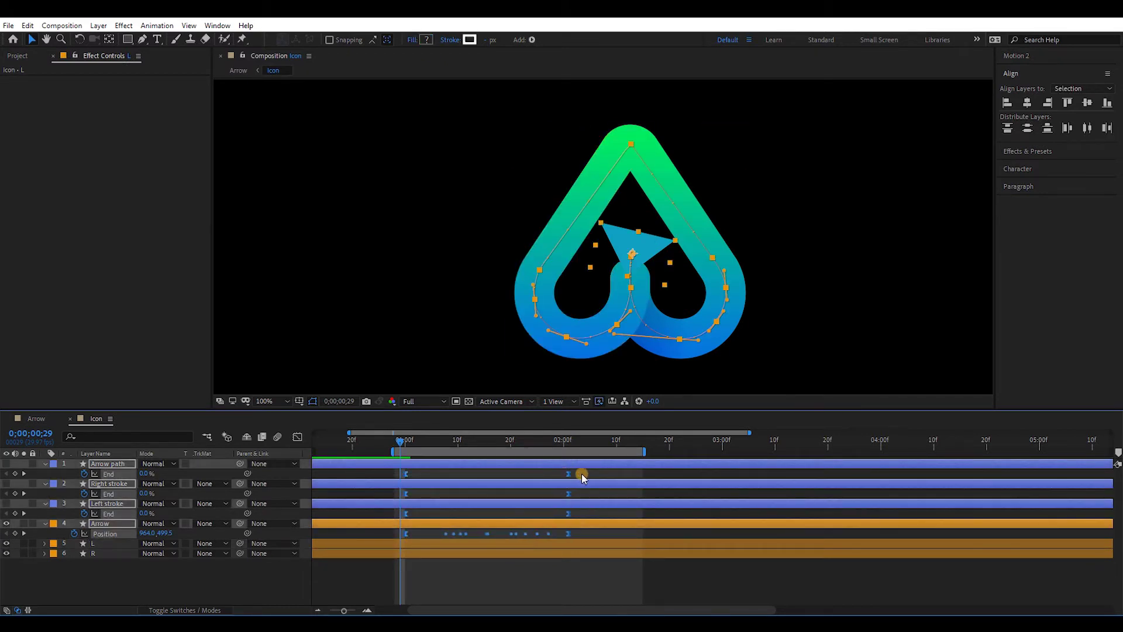
pyautogui.moveTo(644, 474); pyautogui.dragTo(708, 452)
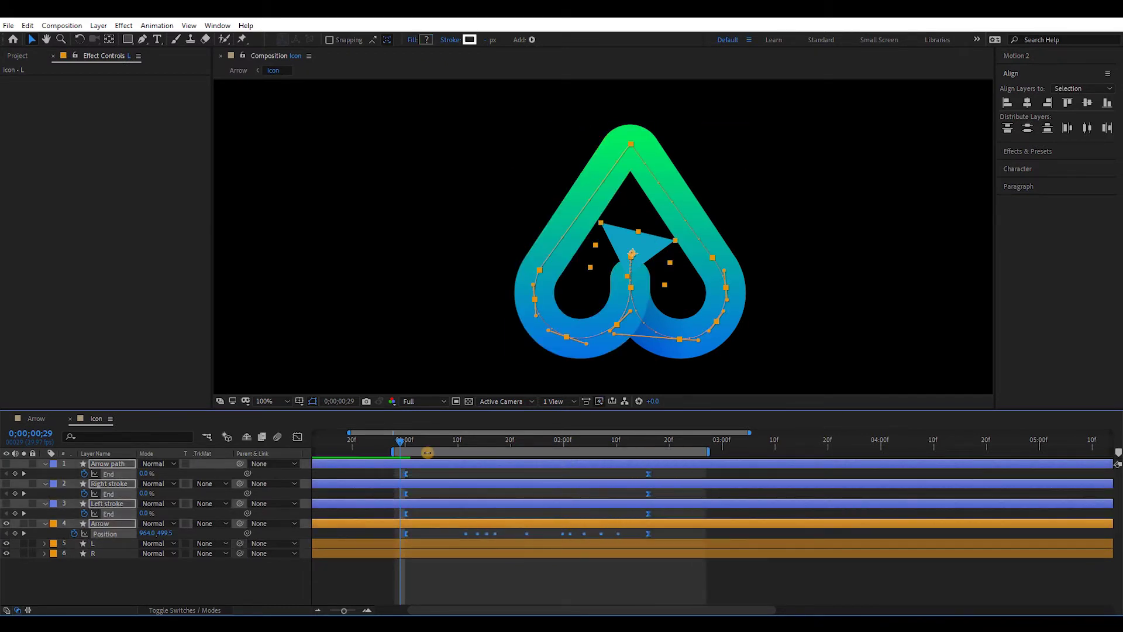
pyautogui.moveTo(392, 451); pyautogui.dragTo(387, 452)
pyautogui.click(396, 441)
pyautogui.press('space')
pyautogui.press('space')
pyautogui.moveTo(648, 473)
pyautogui.mouseDown()
pyautogui.moveTo(680, 472)
pyautogui.moveTo(667, 474)
pyautogui.mouseUp()
# Step: Play back the slowed animation to check the arrowhead's movement along the path
pyautogui.press('space')
pyautogui.press('space')
pyautogui.press('space')
pyautogui.press('space')
pyautogui.press('space')
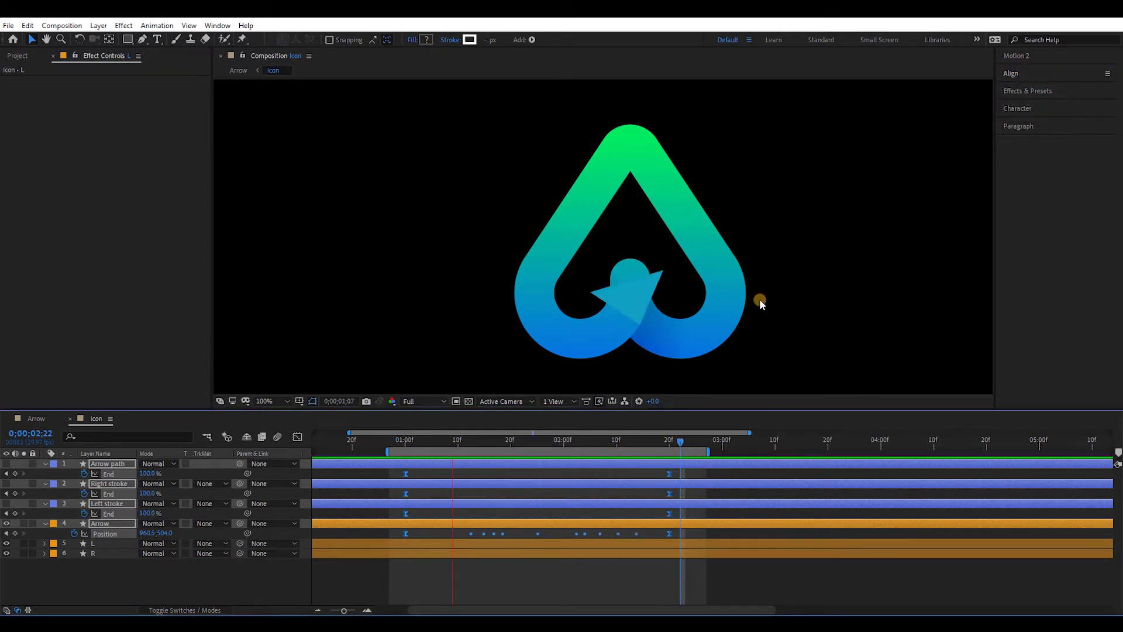
pyautogui.press('space')
pyautogui.press('space')
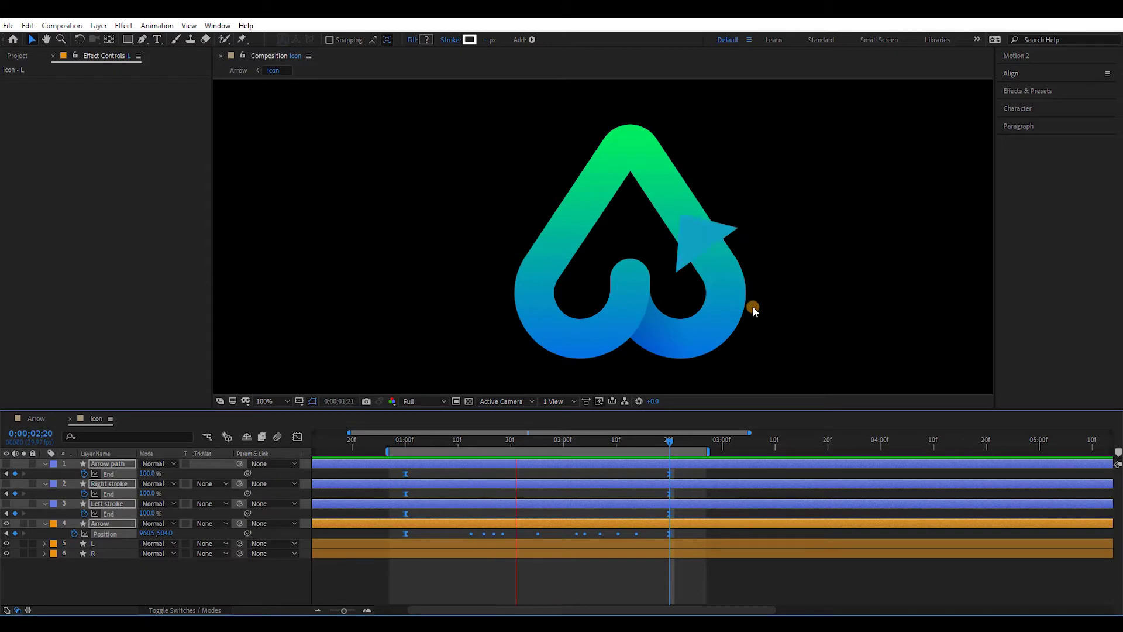
pyautogui.press('space')
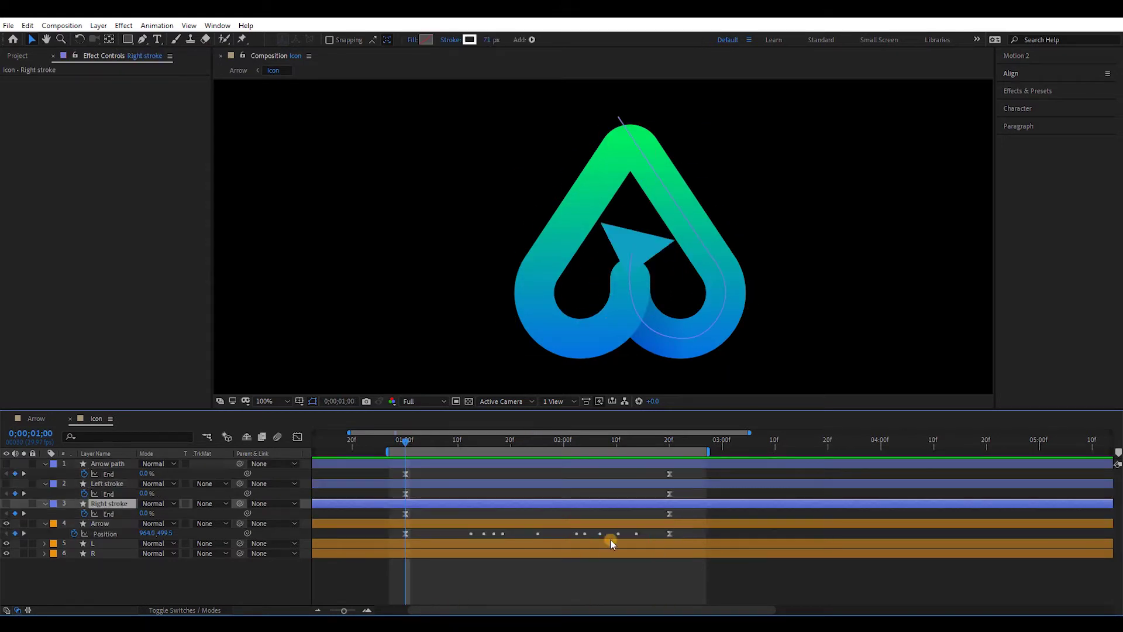
# Step: Reorder the layers so Left stroke sits directly above L, Right stroke directly above R, and Arrow above them
pyautogui.click(443, 489)
pyautogui.click(433, 504)
pyautogui.moveTo(129, 513); pyautogui.dragTo(117, 546)
pyautogui.moveTo(111, 486); pyautogui.dragTo(114, 516)
pyautogui.click(412, 535)
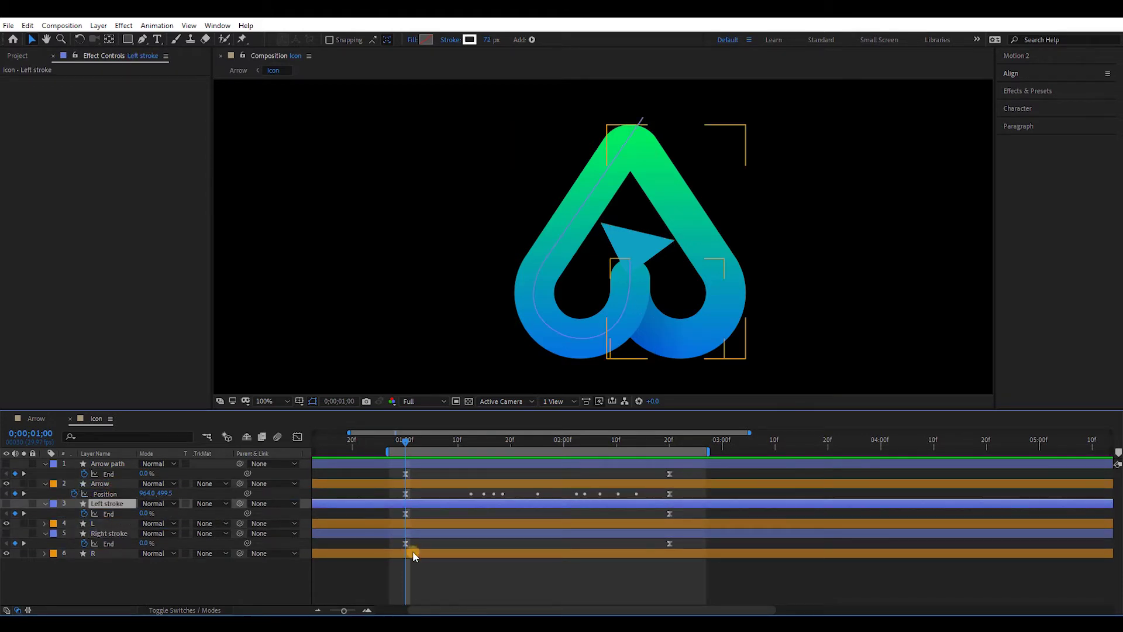
# Step: Apply an Alpha Matte to the L and R layers, using the stroke layer directly above each
pyautogui.click(413, 551)
pyautogui.keyDown('ctrl'); pyautogui.click(425, 523); pyautogui.keyUp('ctrl')
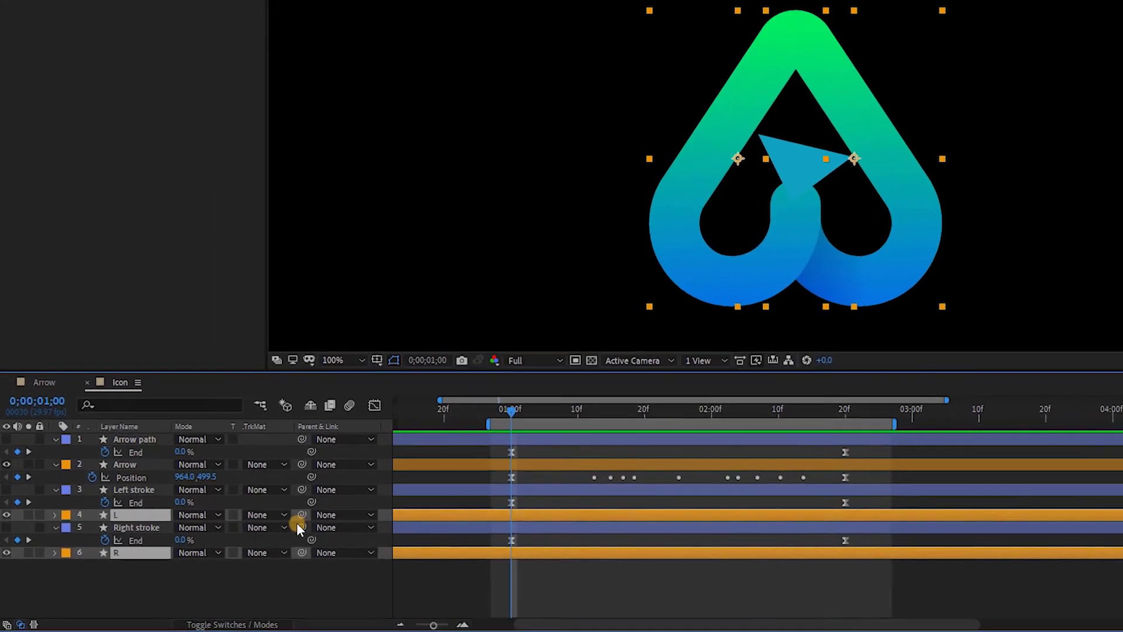
pyautogui.click(271, 515)
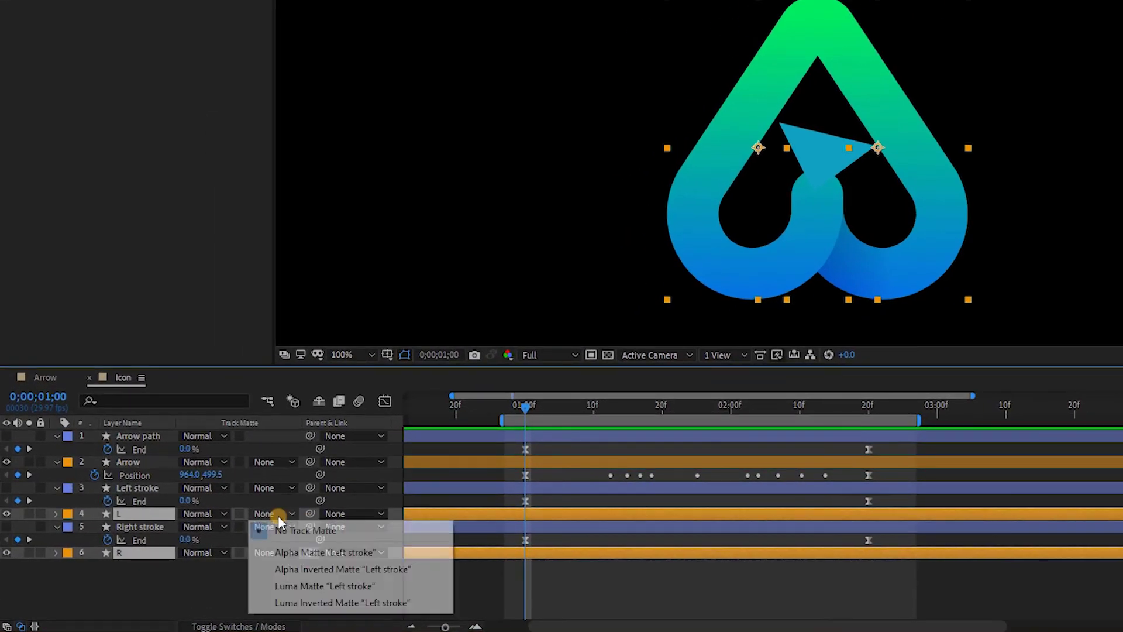
pyautogui.click(308, 551)
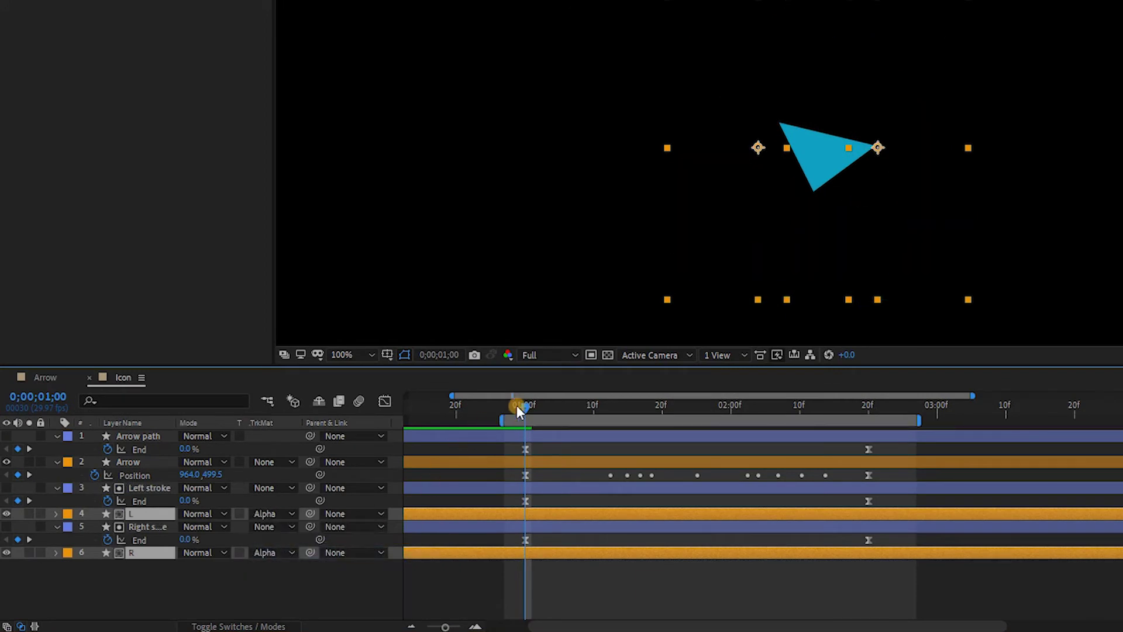
# Step: Preview the matted logo reveal from 0;29 with the whole composition in view
pyautogui.click(517, 405)
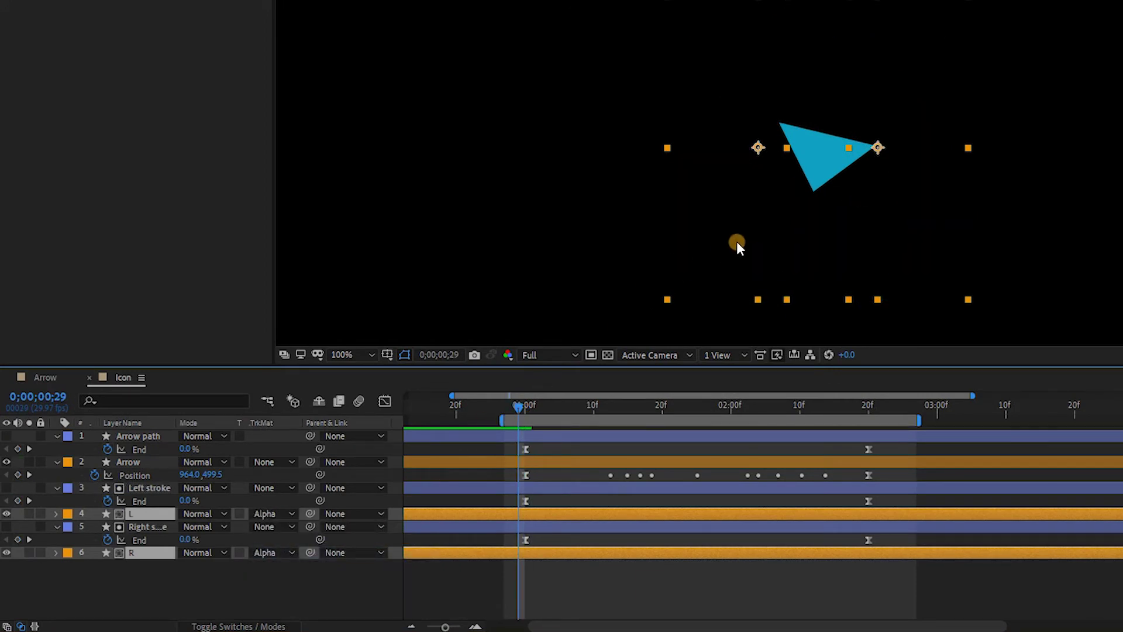
pyautogui.scroll(-1, 739, 242)
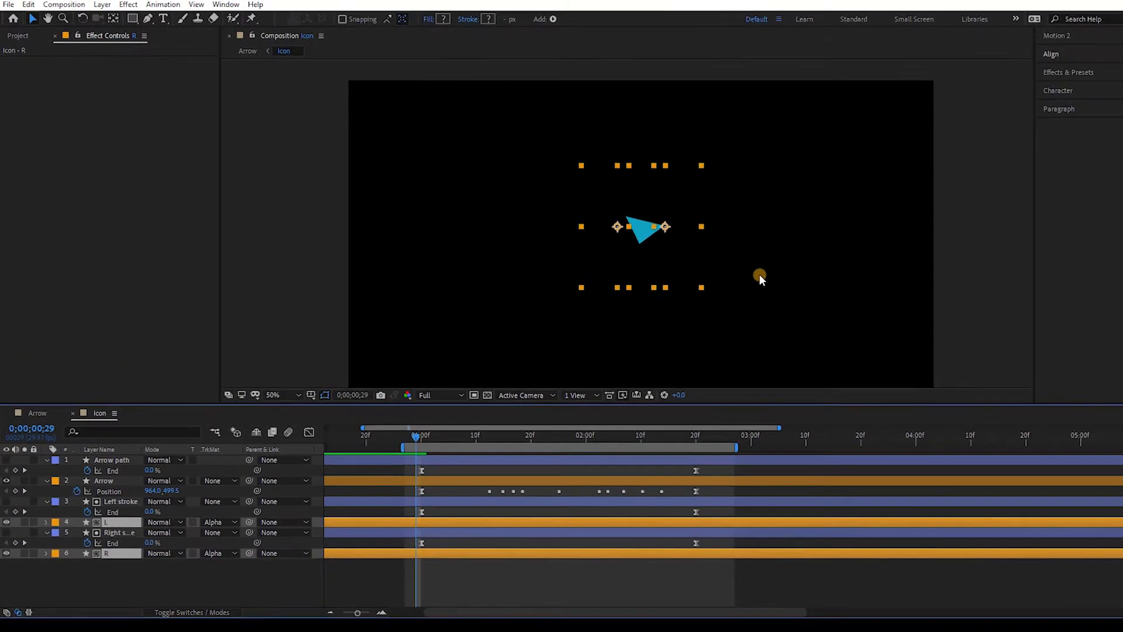
pyautogui.press('space')
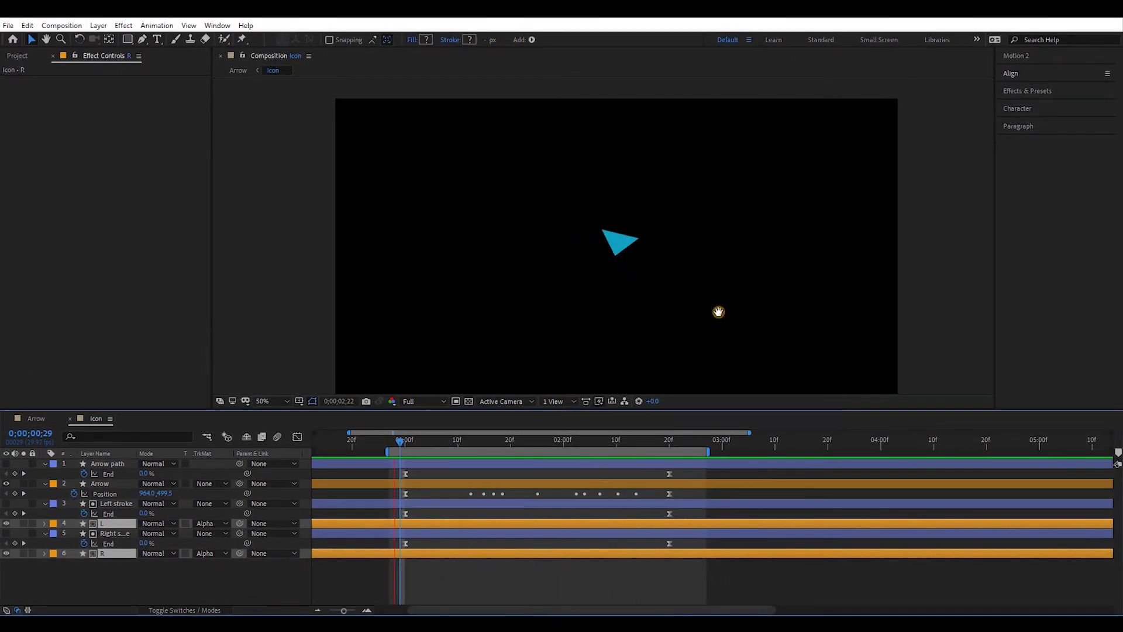
pyautogui.press('space')
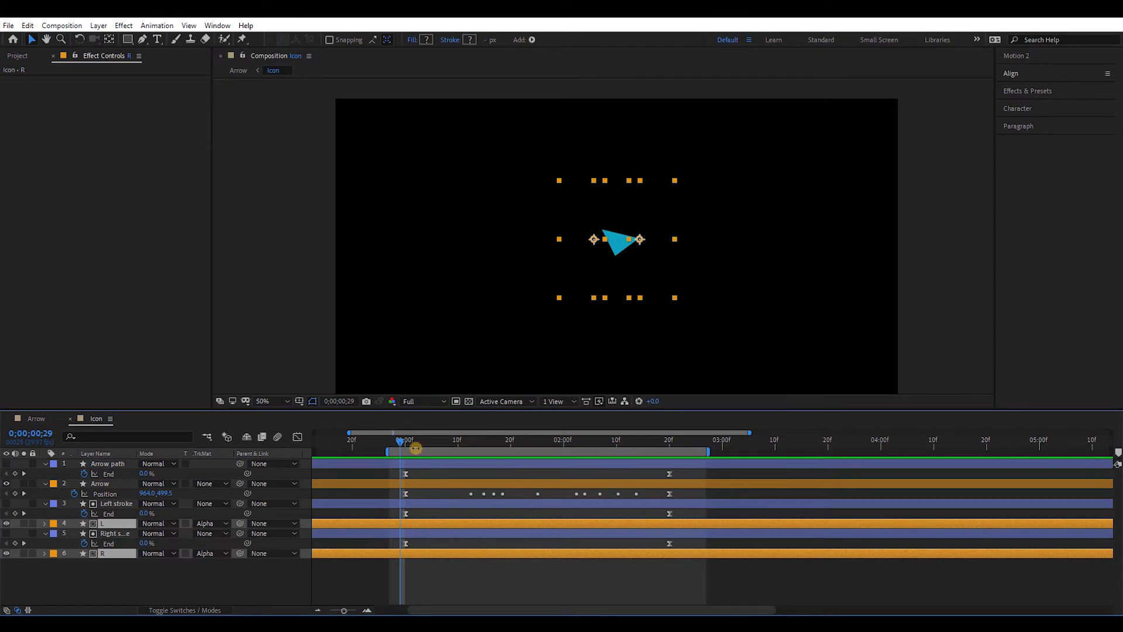
# Step: Hide the Arrow layer and play back the stroke reveal alone
pyautogui.moveTo(405, 444); pyautogui.dragTo(437, 444)
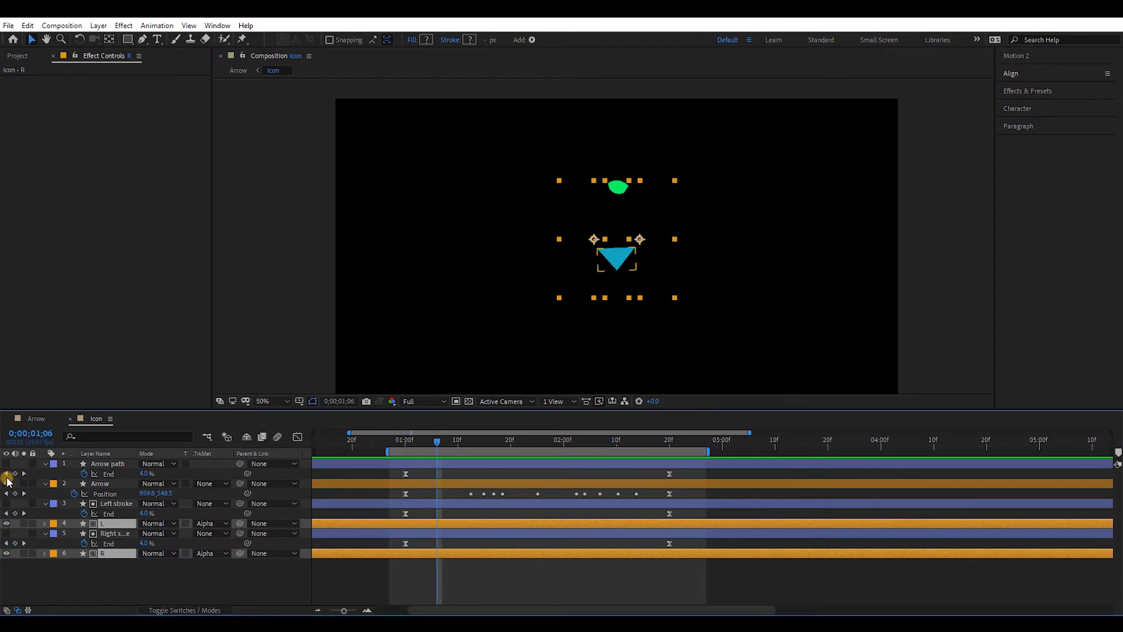
pyautogui.click(7, 484)
pyautogui.press('space')
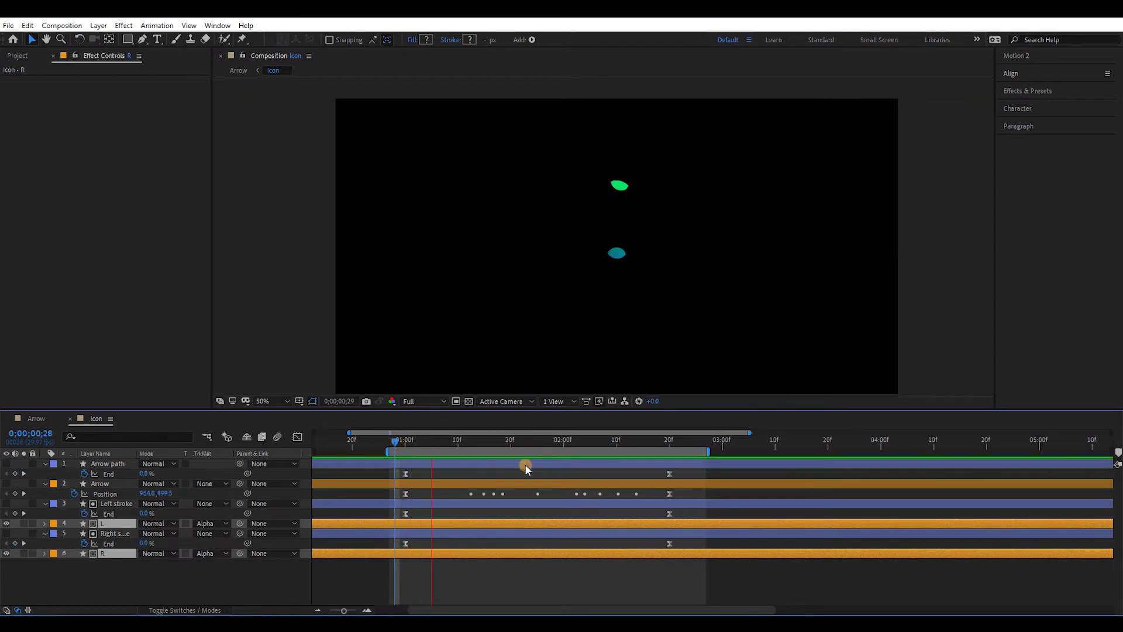
# Step: Reshape the speed graph of Right stroke's End keyframes so it starts slowly and peaks near the end
pyautogui.click(783, 543)
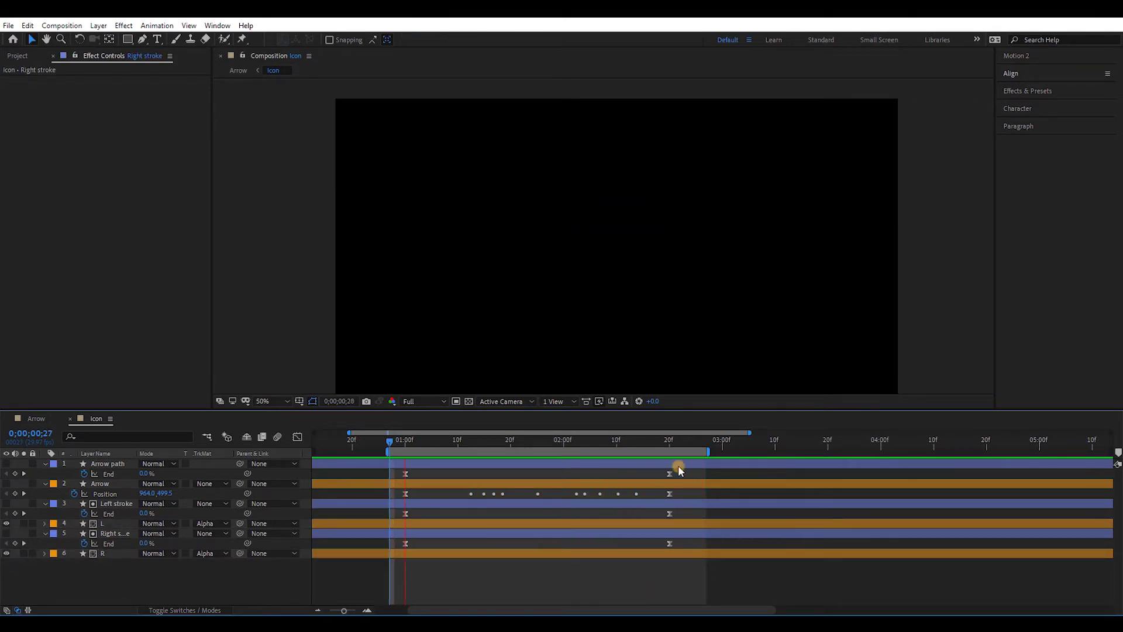
pyautogui.moveTo(623, 439); pyautogui.dragTo(680, 495)
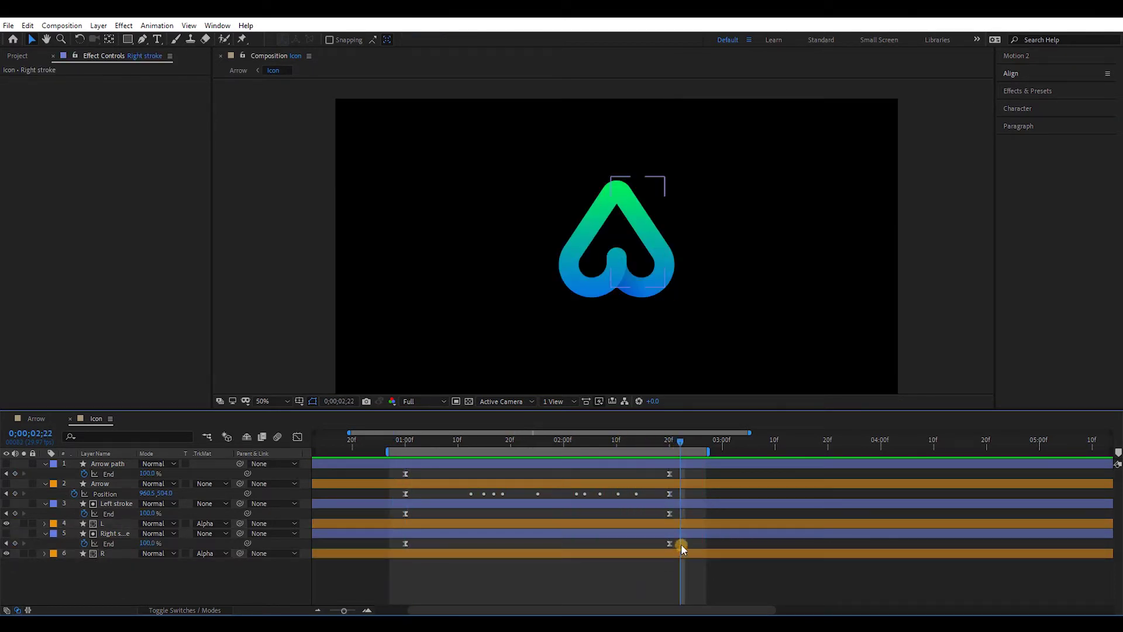
pyautogui.moveTo(680, 543); pyautogui.dragTo(391, 564)
pyautogui.click(298, 437)
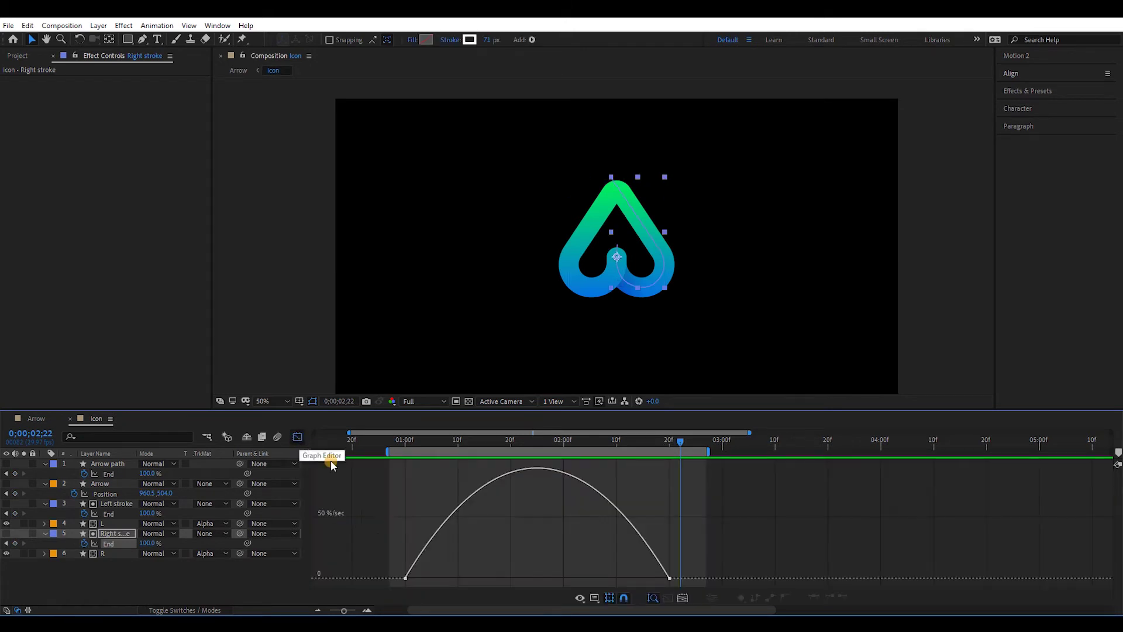
pyautogui.moveTo(370, 532); pyautogui.dragTo(498, 578)
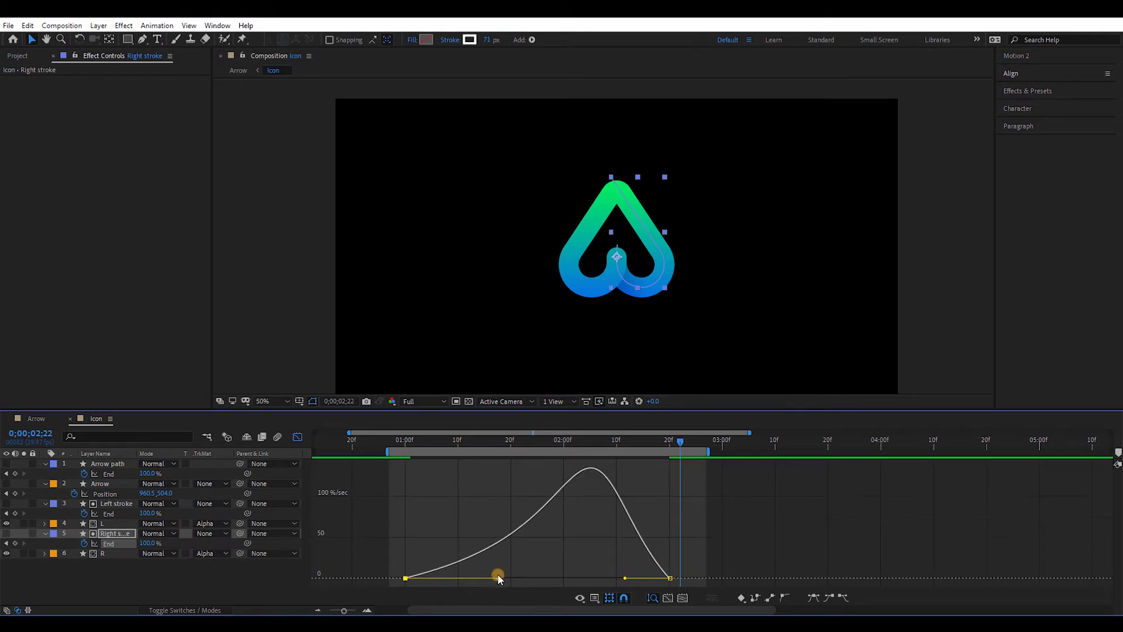
pyautogui.click(298, 437)
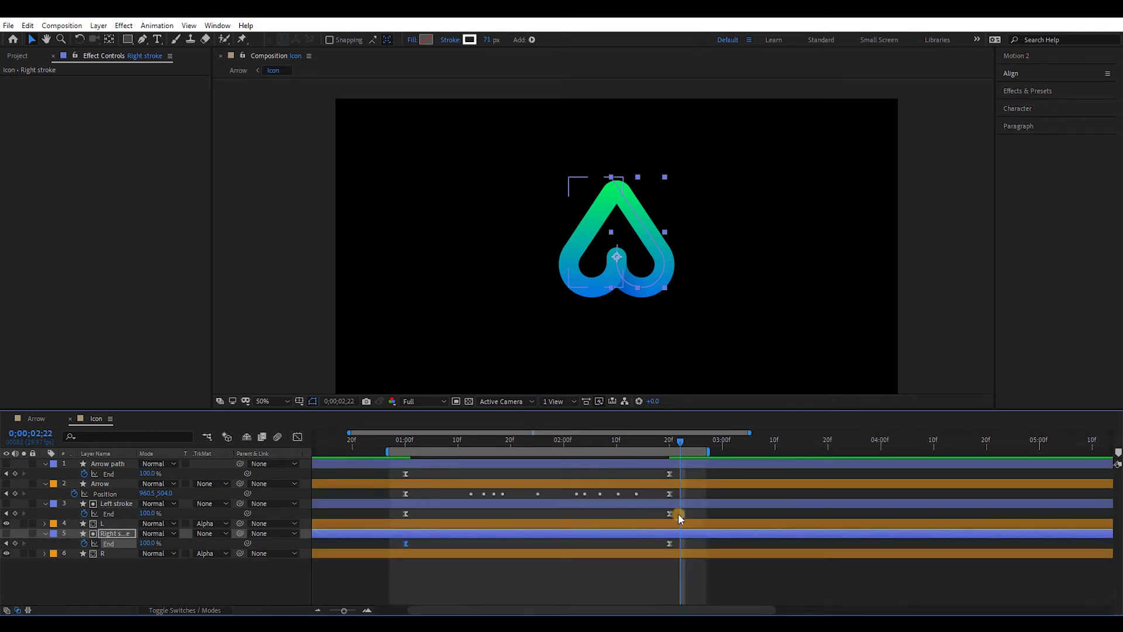
# Step: Reshape the speed graph of Left stroke's End keyframes so it peaks early and slows toward the end, and preview it
pyautogui.moveTo(678, 517); pyautogui.dragTo(398, 515)
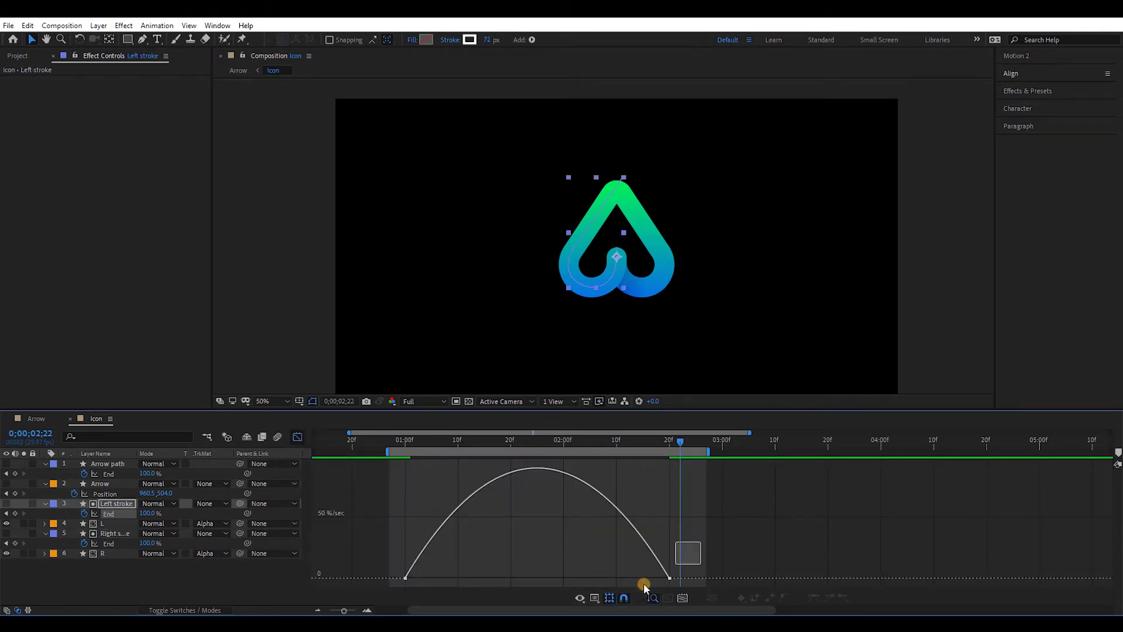
pyautogui.moveTo(625, 578); pyautogui.dragTo(563, 578)
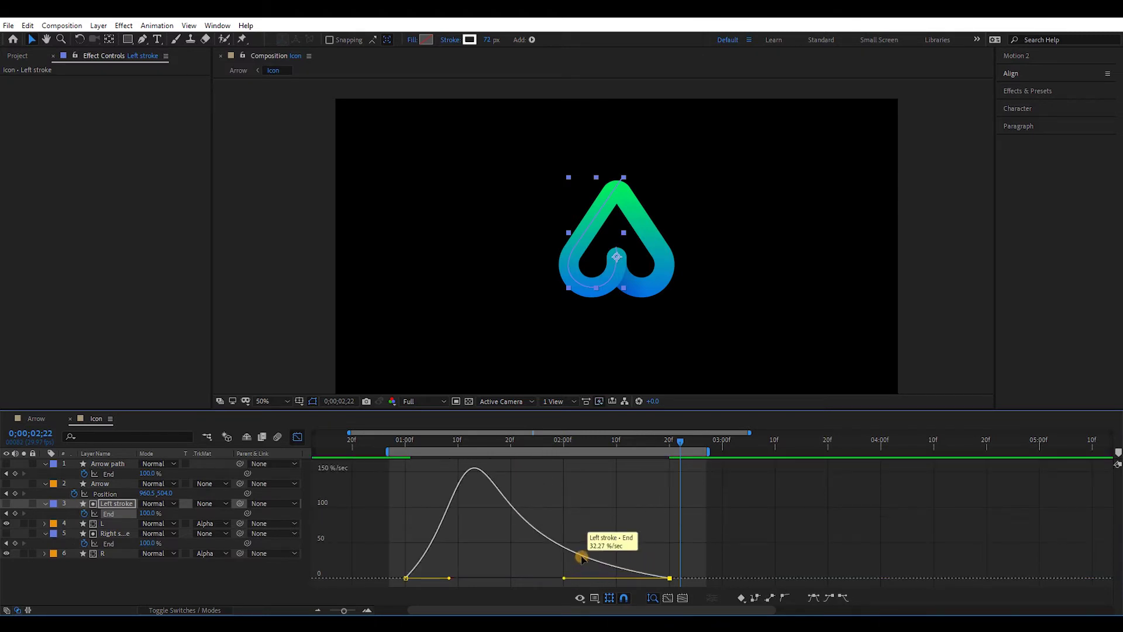
pyautogui.click(297, 439)
pyautogui.press('space')
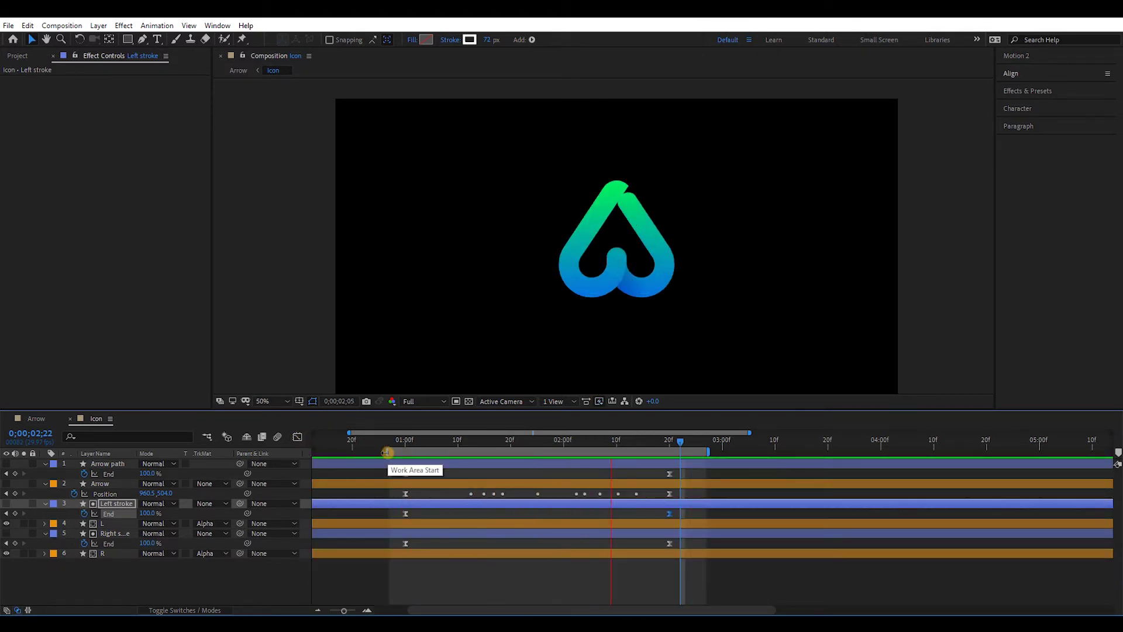
pyautogui.press('space')
# Step: Shift the Left stroke layer so its End animation starts at 2;05, and extend the work area to about 4;02
pyautogui.click(485, 513)
pyautogui.click(405, 513)
pyautogui.moveTo(423, 442); pyautogui.dragTo(621, 458)
pyautogui.moveTo(496, 503); pyautogui.dragTo(679, 503)
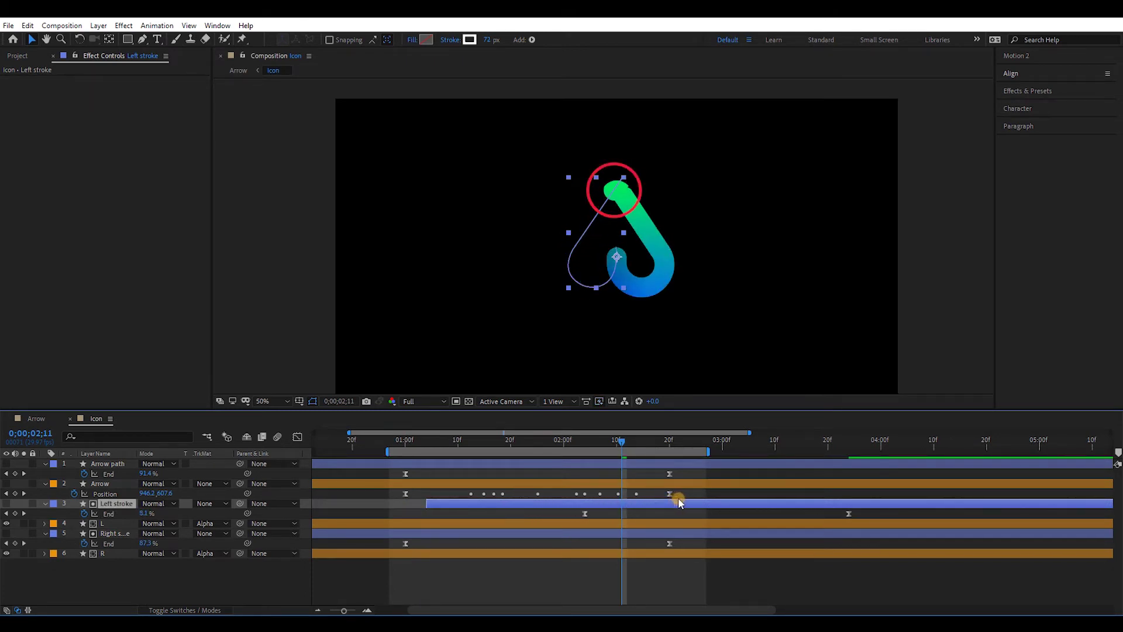
pyautogui.moveTo(711, 454); pyautogui.dragTo(892, 453)
pyautogui.moveTo(670, 504); pyautogui.dragTo(675, 505)
pyautogui.press('space')
# Step: Trim the start of the Left stroke layer to 2;12 and preview the handover between strokes
pyautogui.click(626, 442)
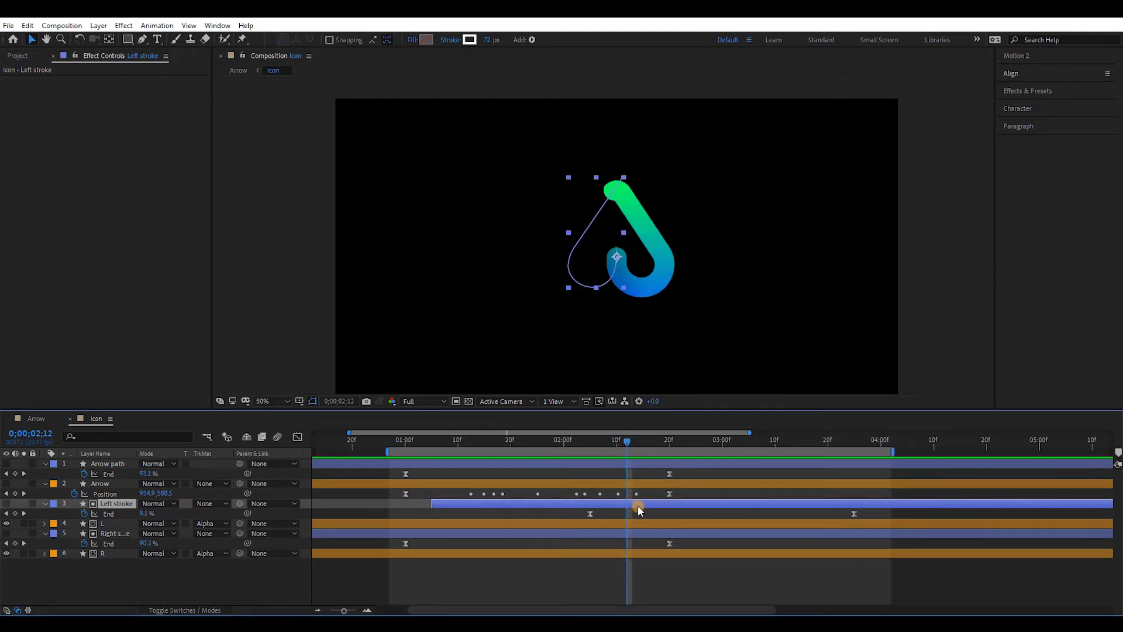
pyautogui.hotkey('alt', '[')
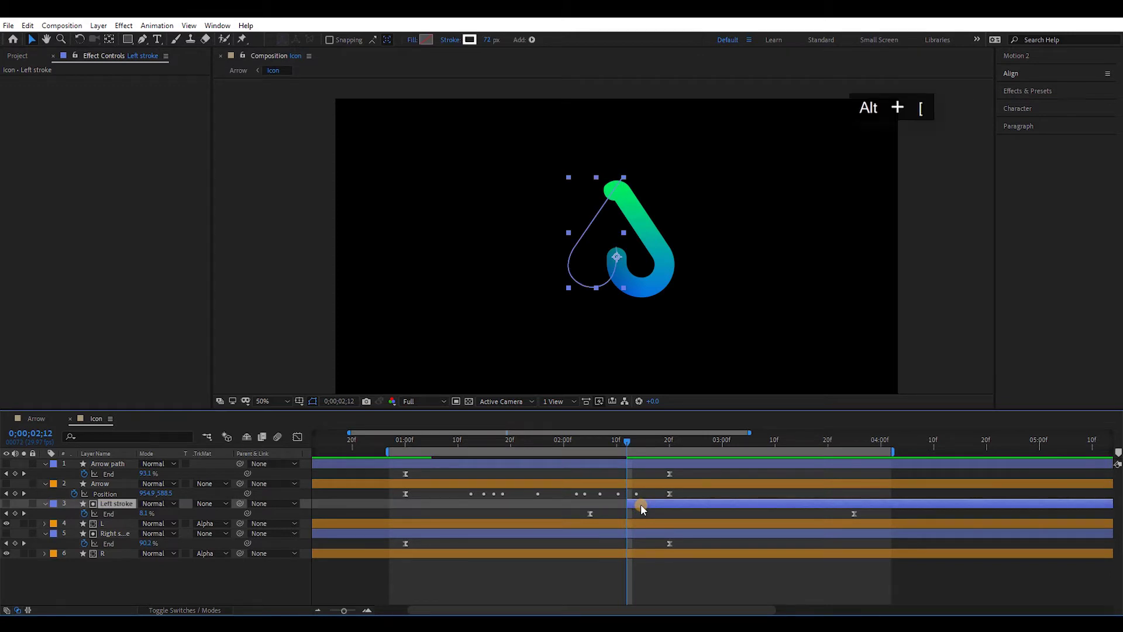
pyautogui.moveTo(578, 440)
pyautogui.mouseDown()
pyautogui.moveTo(628, 448)
pyautogui.moveTo(590, 446)
pyautogui.mouseUp()
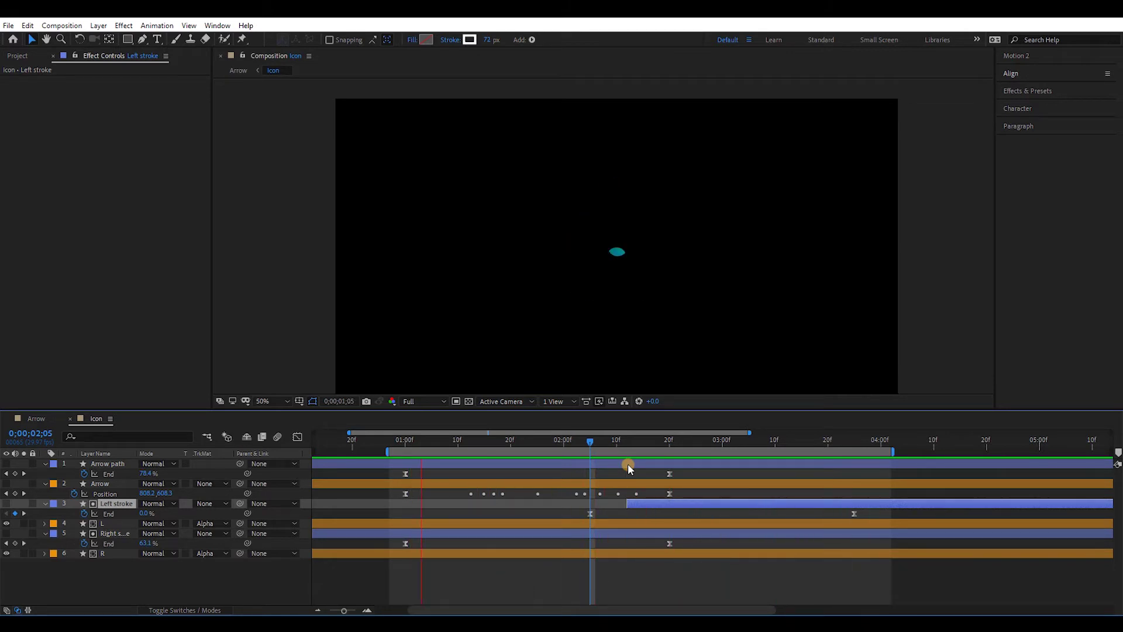
pyautogui.press('space')
# Step: Compress both strokes' End keyframes so Left stroke finishes at about 2;24, and shorten the work area to about 3;05
pyautogui.moveTo(738, 441)
pyautogui.mouseDown()
pyautogui.moveTo(865, 514)
pyautogui.moveTo(399, 547)
pyautogui.mouseUp()
pyautogui.keyDown('alt'); pyautogui.moveTo(854, 513); pyautogui.dragTo(691, 513); pyautogui.keyUp('alt')
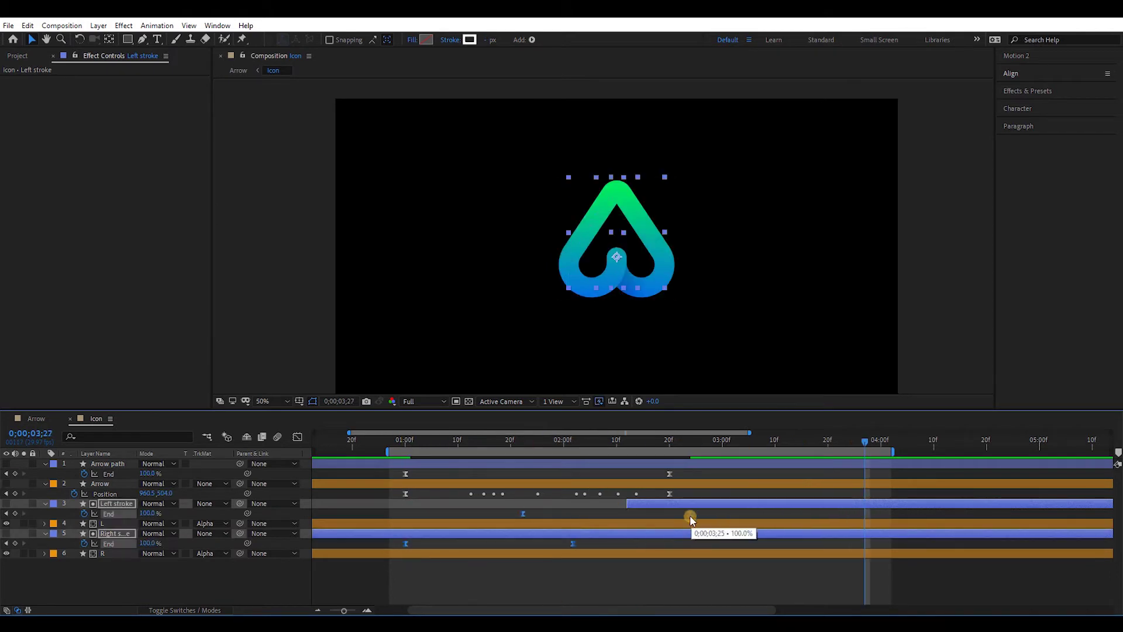
pyautogui.moveTo(892, 452); pyautogui.dragTo(750, 451)
pyautogui.press('space')
pyautogui.press('space')
# Step: Trim the start of the Left stroke layer to 1;27 and preview the handover between the strokes
pyautogui.moveTo(626, 503); pyautogui.dragTo(521, 503)
pyautogui.press('space')
pyautogui.press('space')
pyautogui.moveTo(537, 440); pyautogui.dragTo(546, 439)
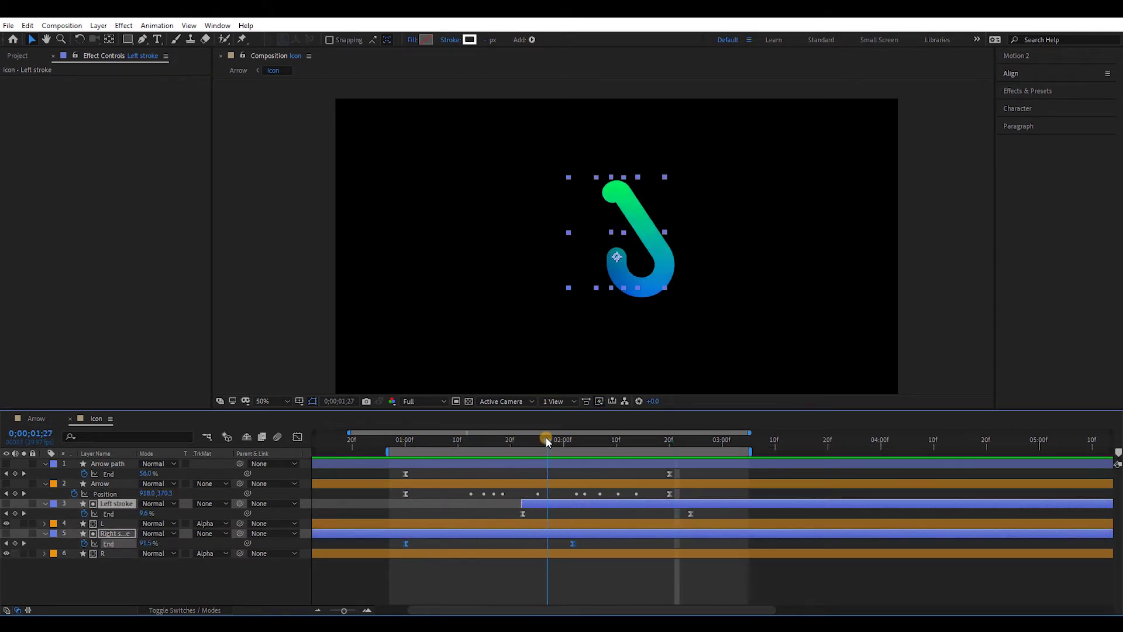
pyautogui.moveTo(522, 503); pyautogui.dragTo(547, 503)
pyautogui.click(427, 443)
pyautogui.press('space')
pyautogui.press('F2')
pyautogui.click(400, 442)
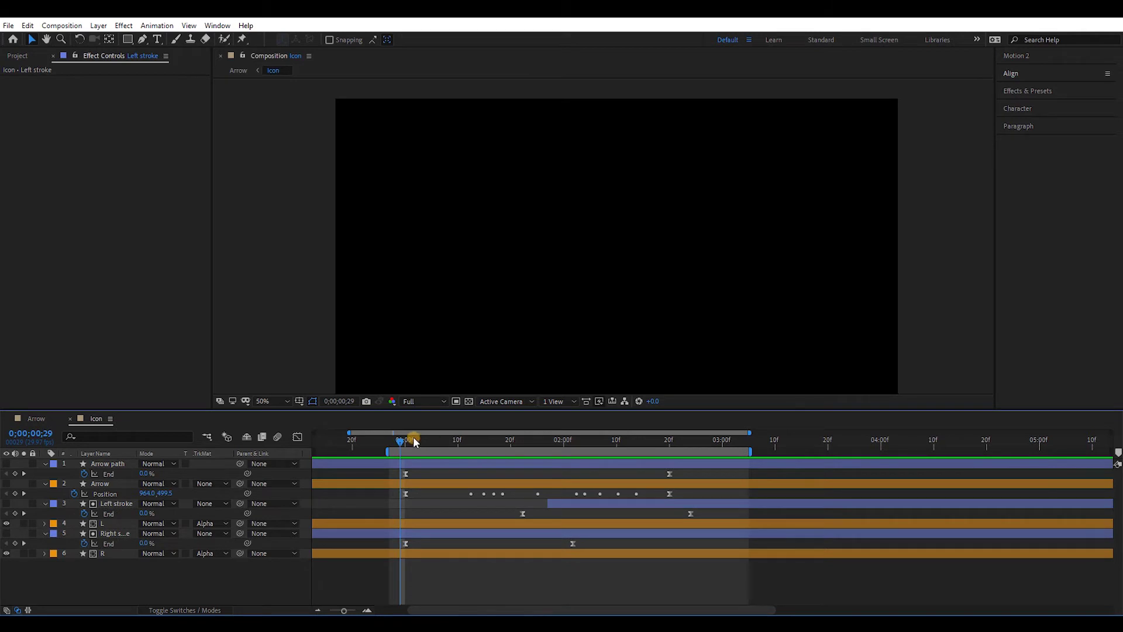
pyautogui.moveTo(455, 451); pyautogui.dragTo(623, 462)
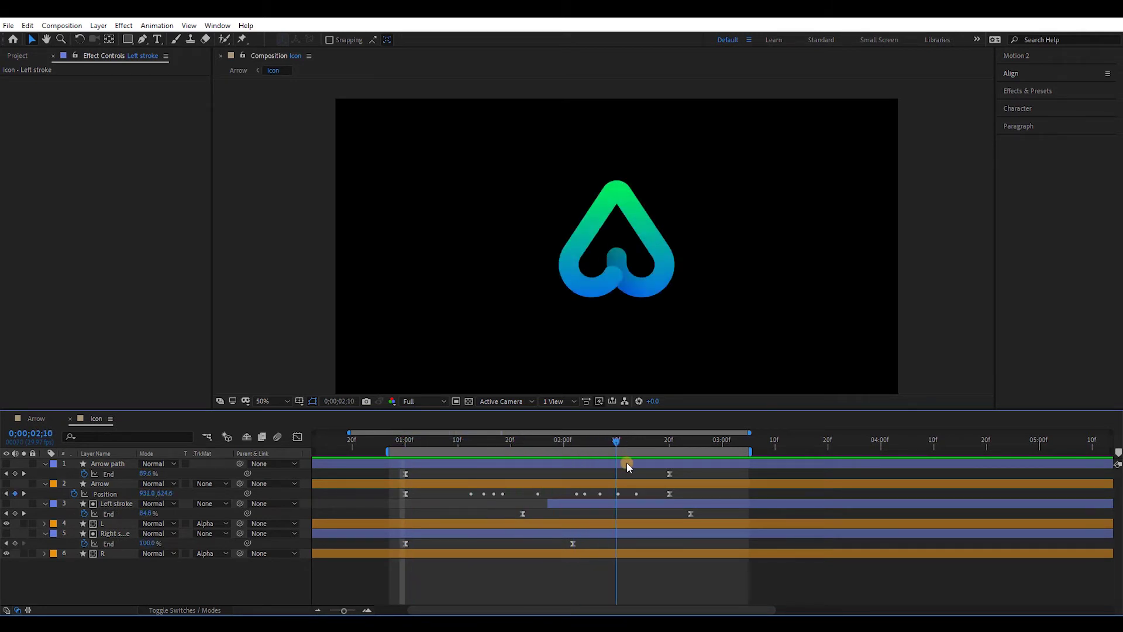
# Step: Delete the Arrow path layer
pyautogui.click(666, 484)
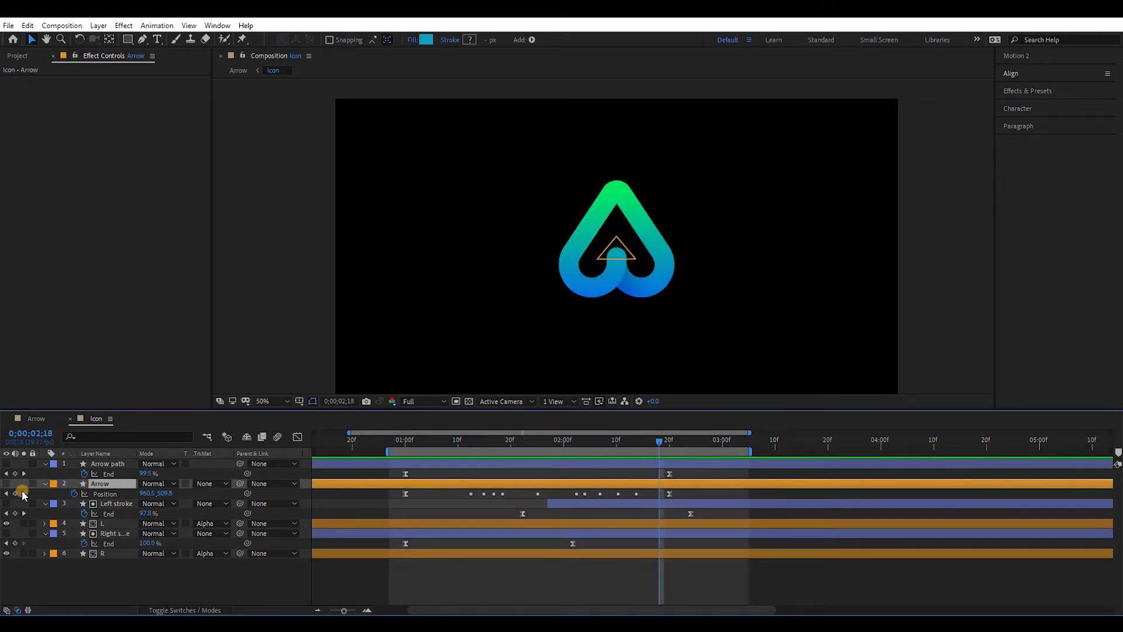
pyautogui.click(91, 464)
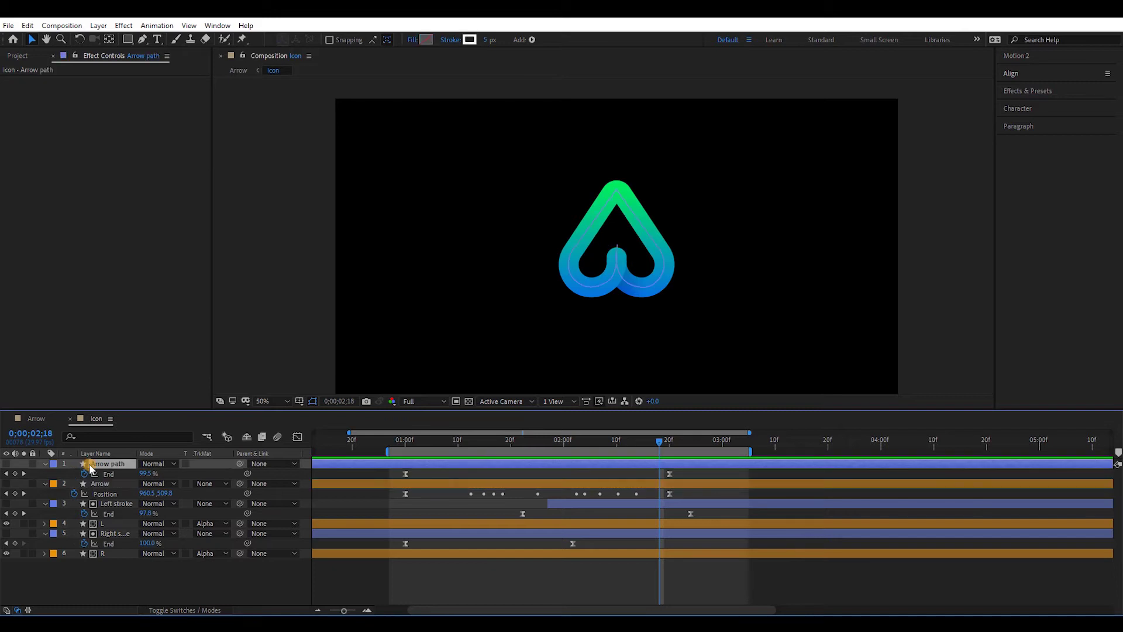
pyautogui.press('Delete')
# Step: Make the Arrow layer visible, stretch its Position keyframes to end at about 2;24, and preview the motion
pyautogui.moveTo(410, 440); pyautogui.dragTo(401, 471)
pyautogui.moveTo(671, 476); pyautogui.dragTo(691, 472)
pyautogui.moveTo(409, 442); pyautogui.dragTo(442, 440)
pyautogui.press('space')
pyautogui.press('space')
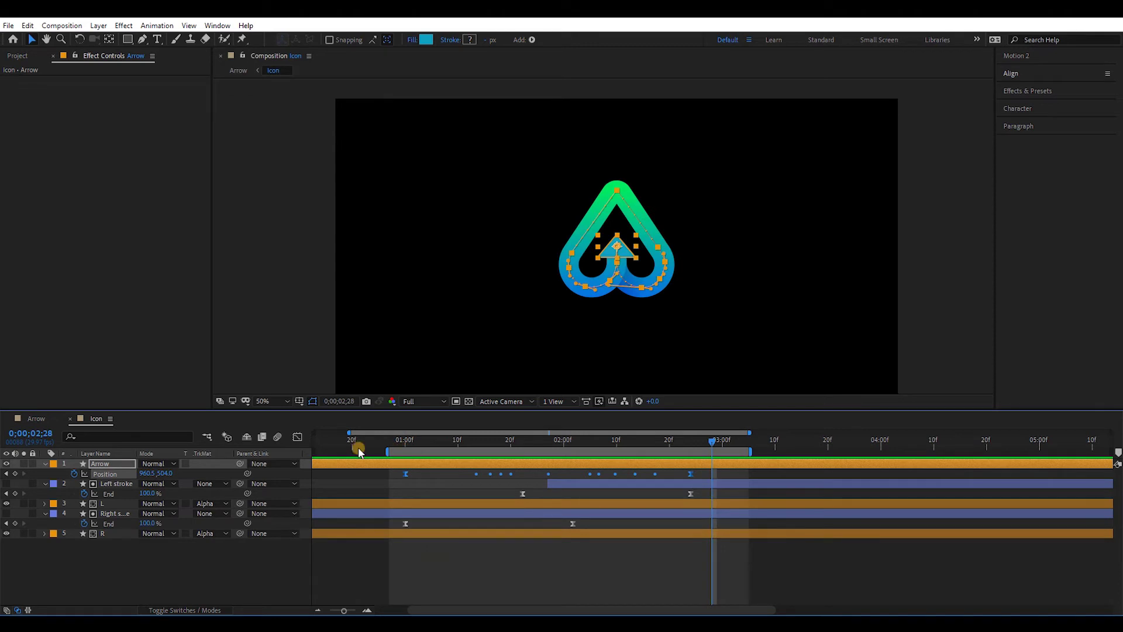
# Step: Lengthen the ease of Arrow's first Position keyframe in the speed graph so it starts more slowly, and preview it
pyautogui.click(297, 436)
pyautogui.moveTo(741, 521); pyautogui.dragTo(602, 580)
pyautogui.click(406, 578)
pyautogui.moveTo(452, 578); pyautogui.dragTo(481, 579)
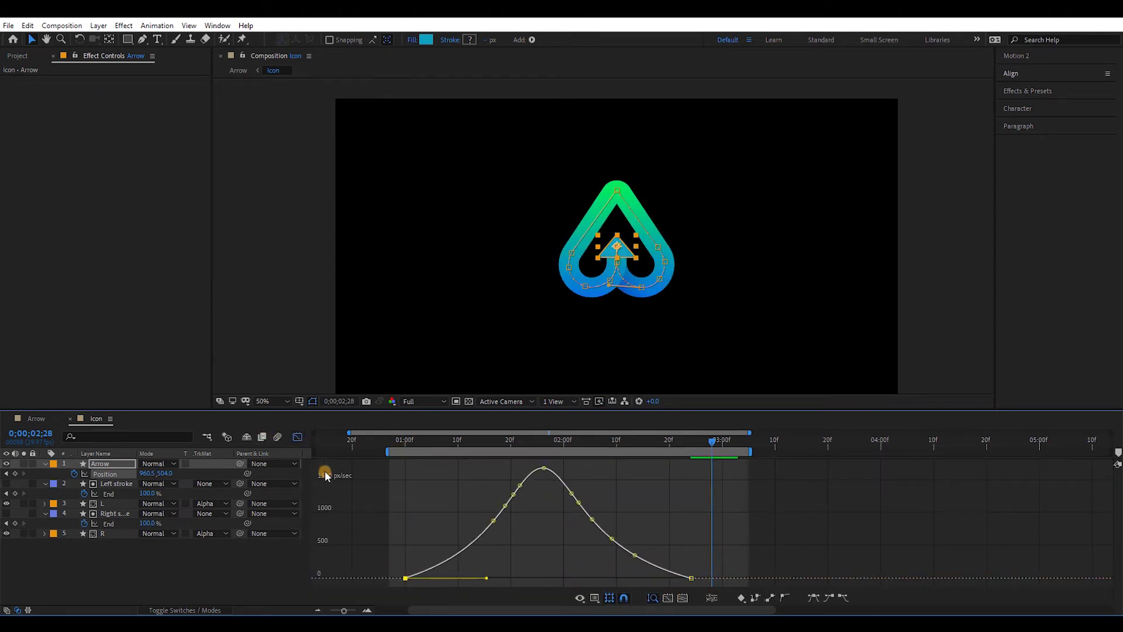
pyautogui.click(297, 437)
pyautogui.click(395, 442)
pyautogui.press('space')
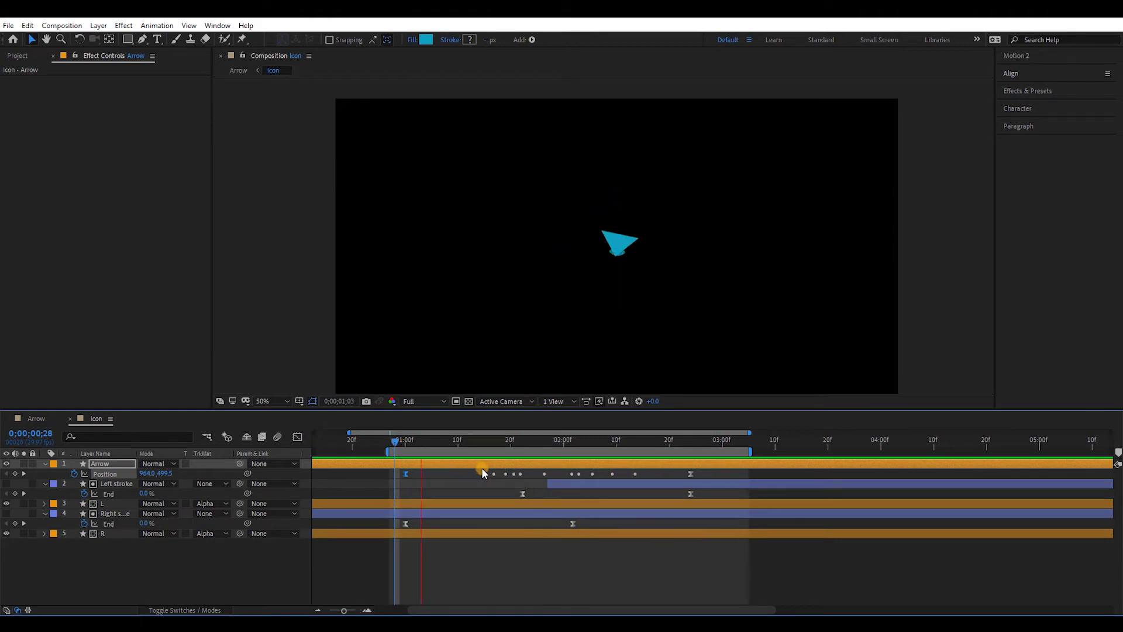
# Step: Shift Arrow's Position keyframes two frames earlier so they start at 0;28, and preview the arrowhead against the strokes
pyautogui.click(489, 571)
pyautogui.moveTo(400, 444); pyautogui.dragTo(536, 464)
pyautogui.press('space')
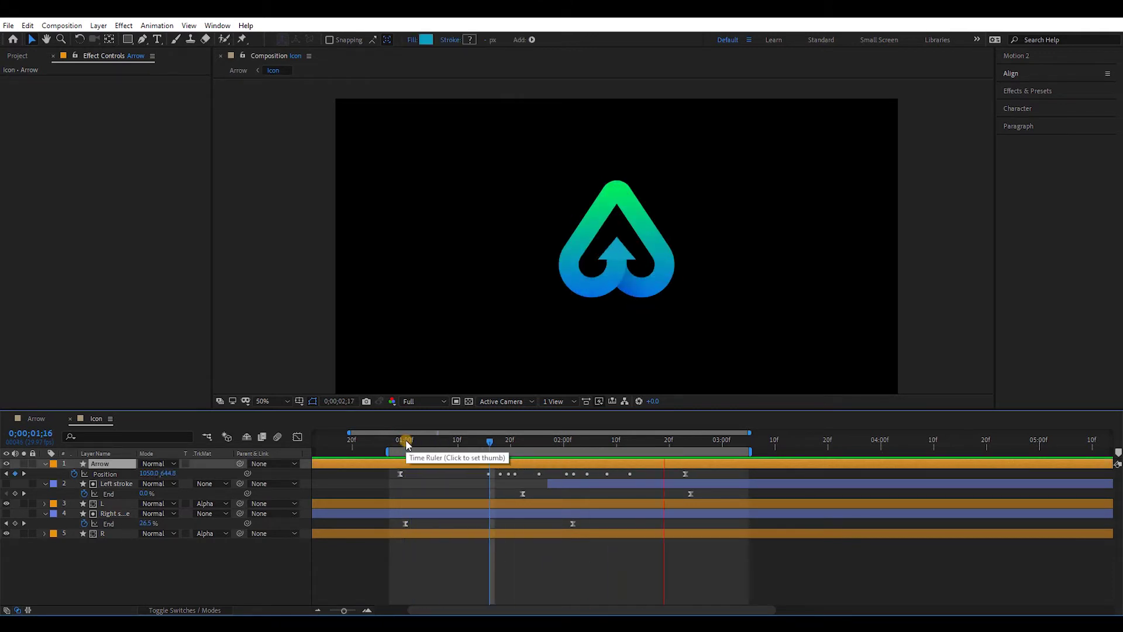
pyautogui.moveTo(405, 442); pyautogui.dragTo(734, 497)
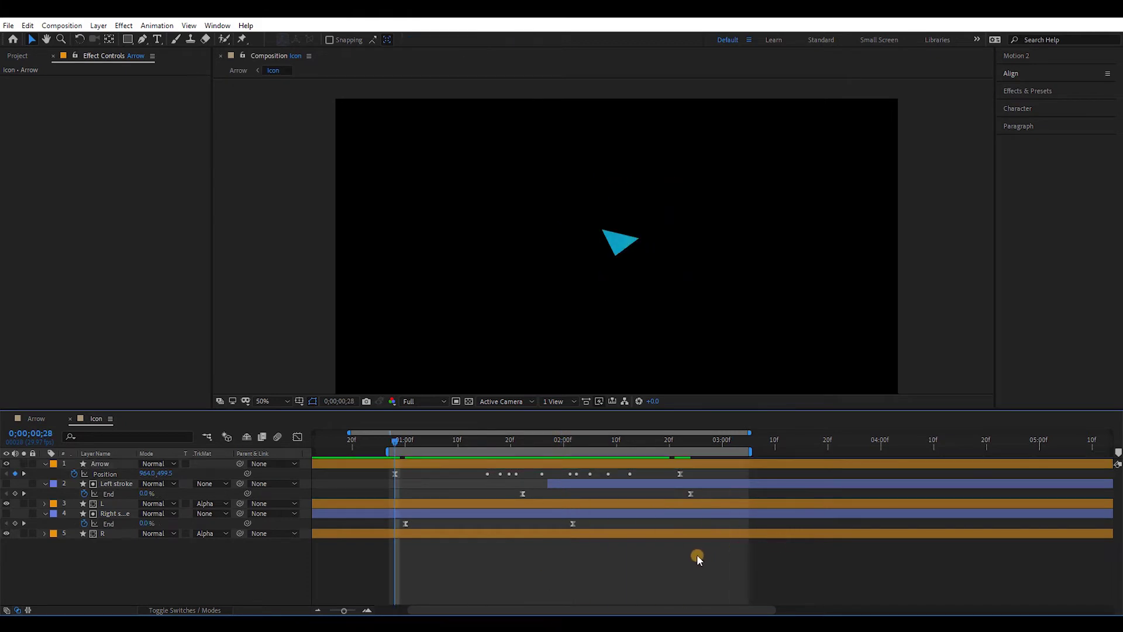
pyautogui.press('space')
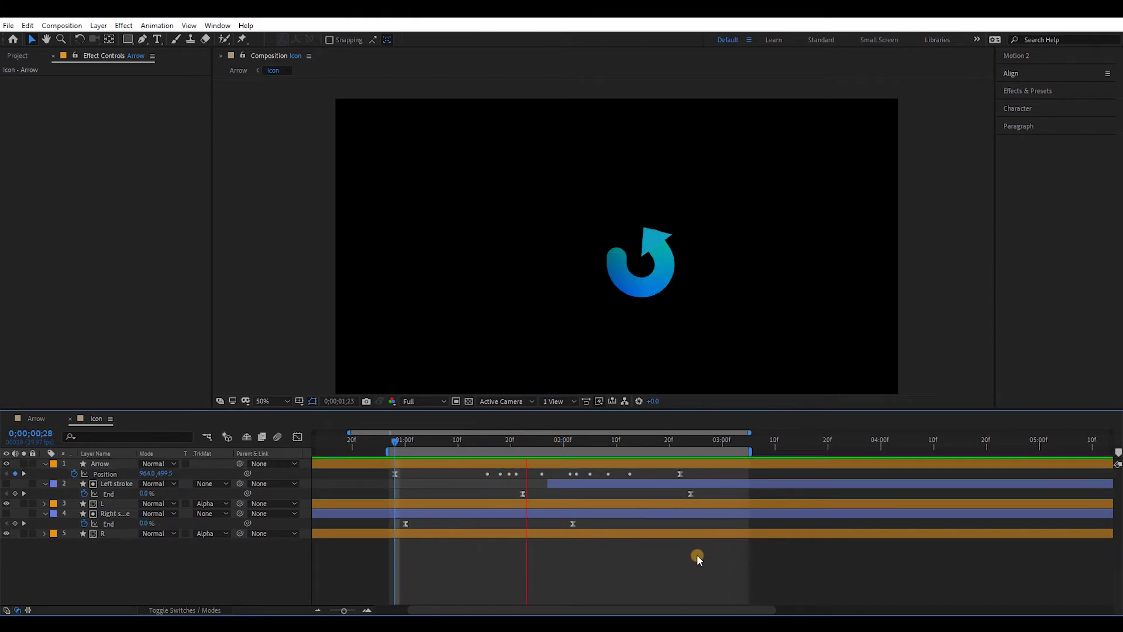
# Step: Animate the R layer's Opacity from 0% at 1;00 to 100% at about 1;08
pyautogui.moveTo(412, 441); pyautogui.dragTo(404, 445)
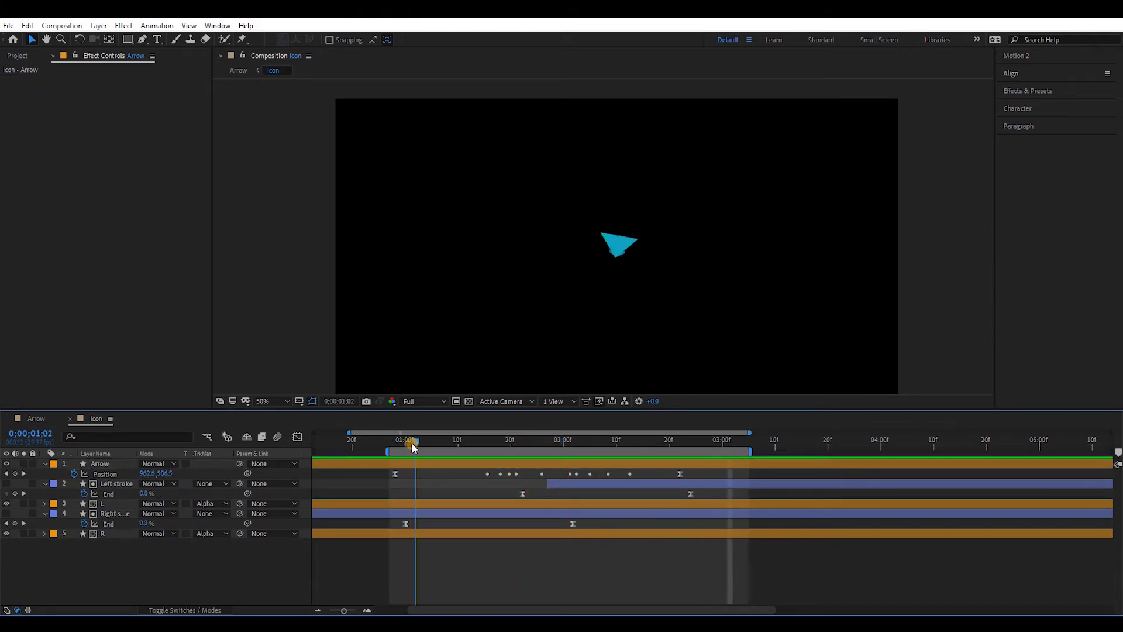
pyautogui.click(418, 514)
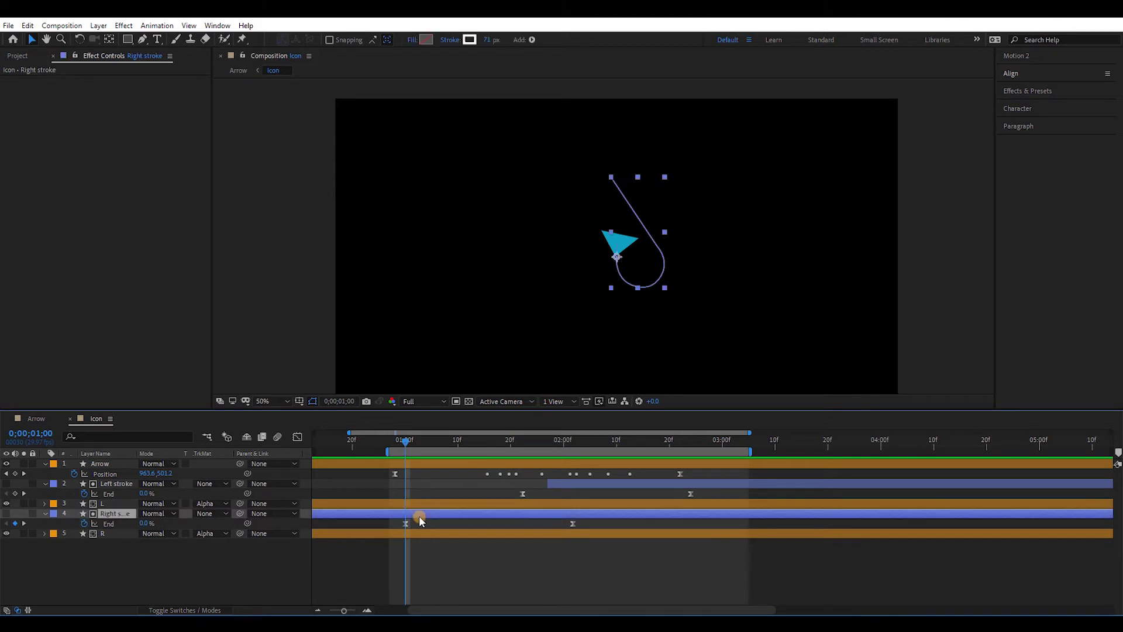
pyautogui.click(420, 533)
pyautogui.press('t')
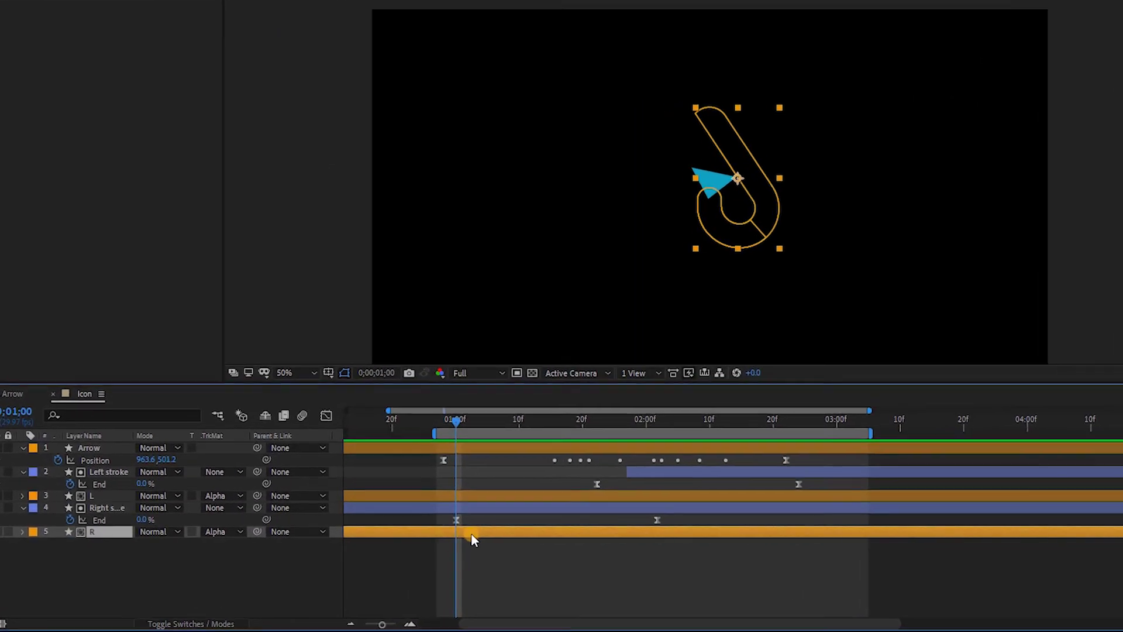
pyautogui.moveTo(465, 410)
pyautogui.mouseDown()
pyautogui.moveTo(512, 410)
pyautogui.moveTo(491, 422)
pyautogui.moveTo(481, 410)
pyautogui.mouseUp()
pyautogui.click(53, 544)
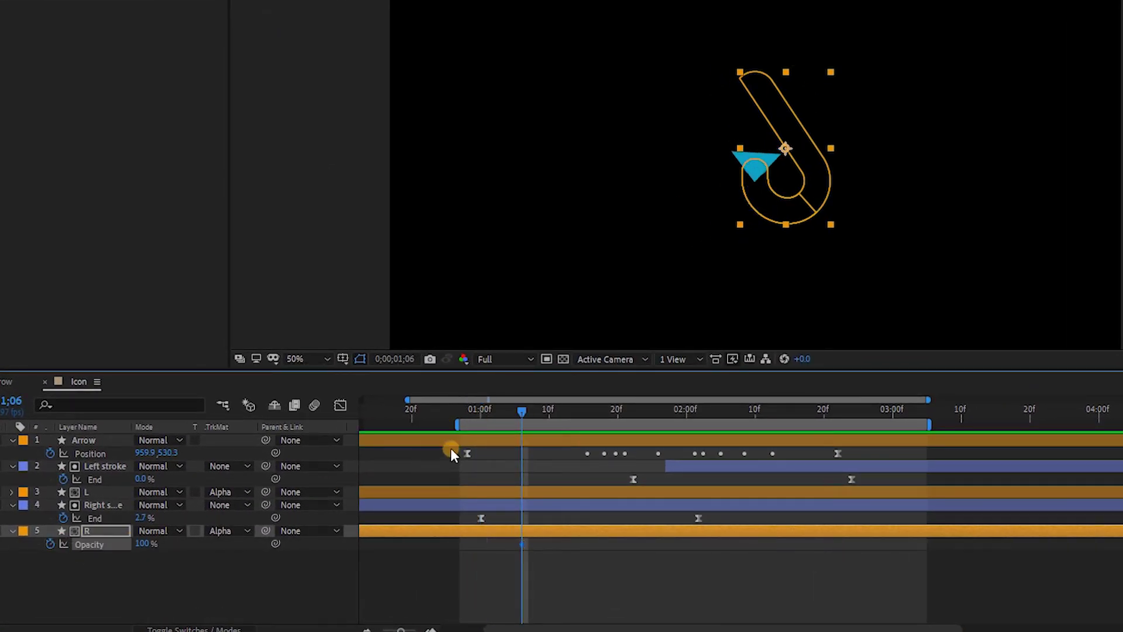
pyautogui.click(144, 544)
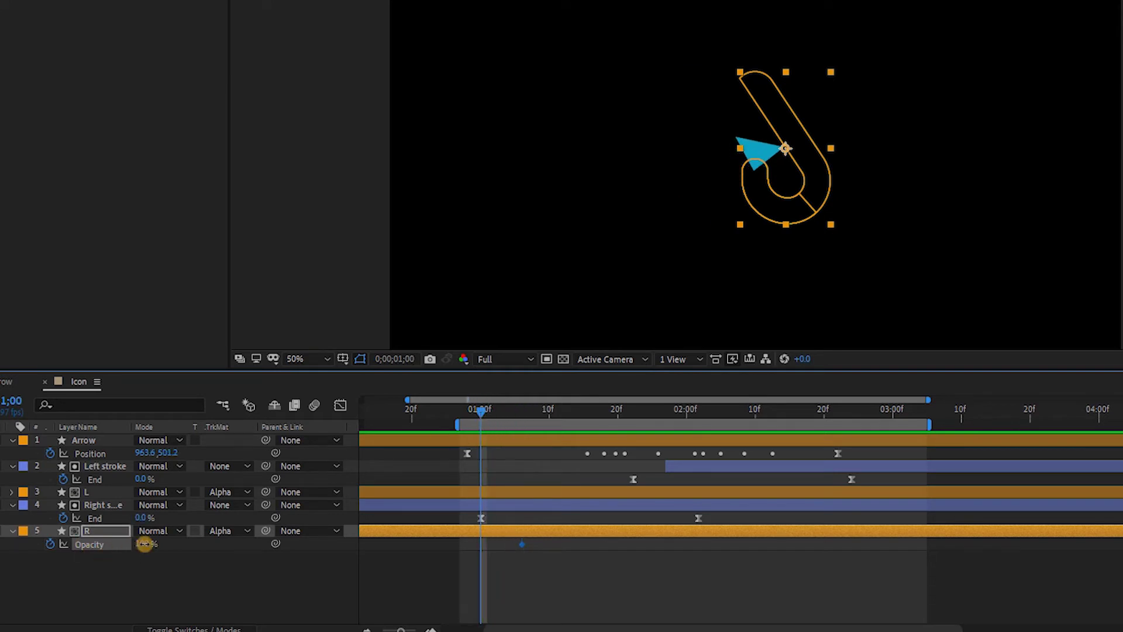
pyautogui.write('0')
pyautogui.press('Return')
pyautogui.moveTo(522, 545); pyautogui.dragTo(461, 547)
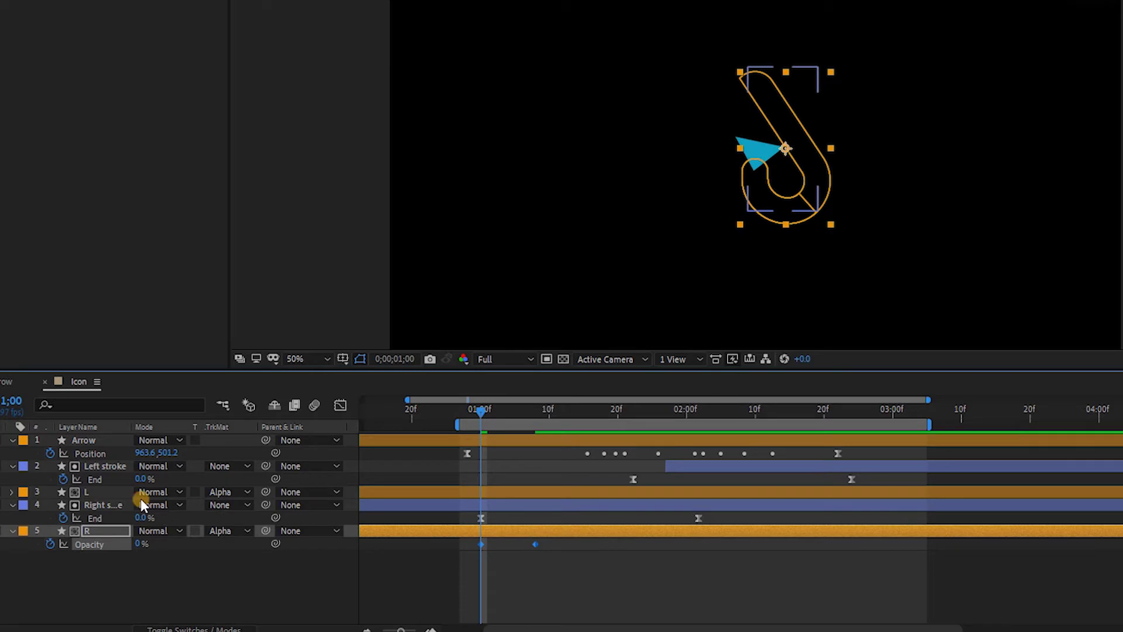
# Step: Paste R's Opacity keyframes onto the Arrow layer at 1;00 and check the fade-in
pyautogui.click(129, 440)
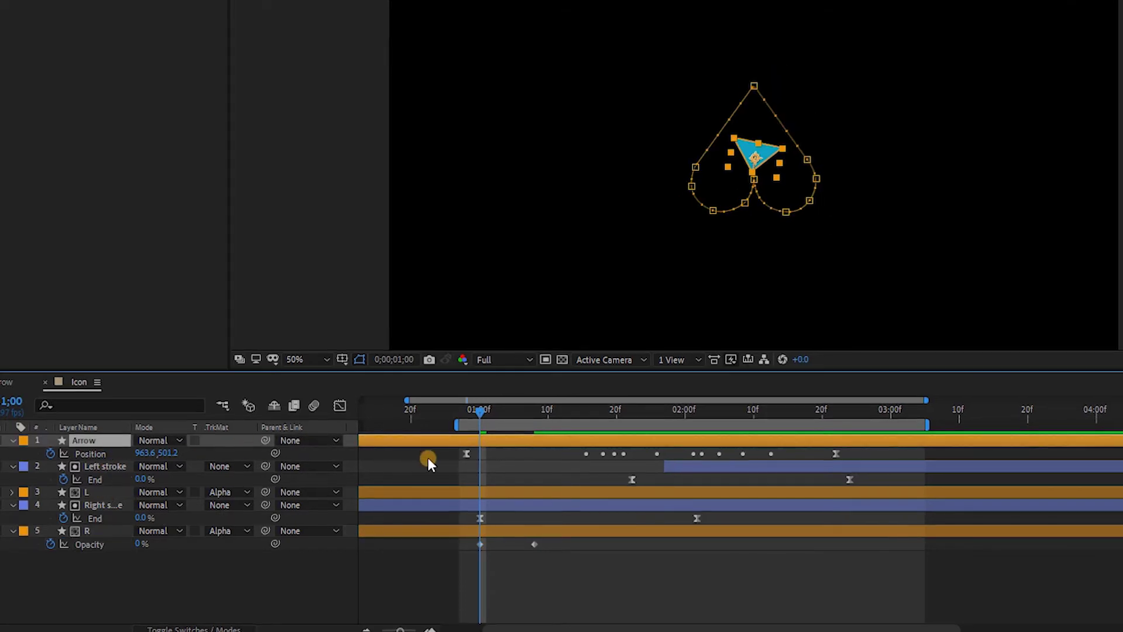
pyautogui.hotkey('ctrl', 'v')
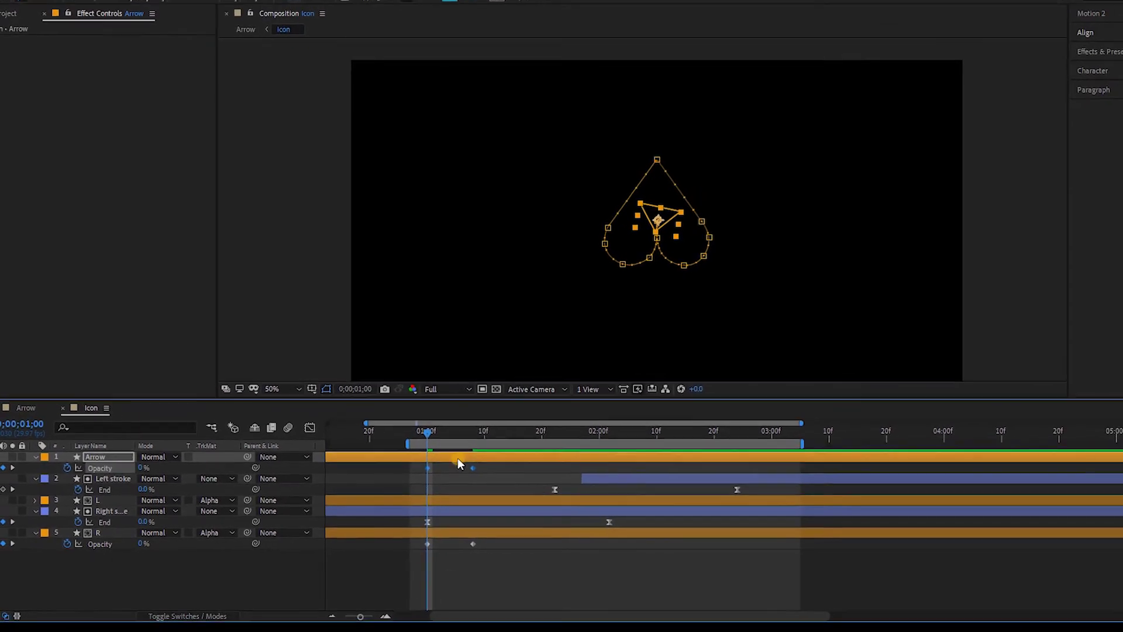
pyautogui.moveTo(418, 434); pyautogui.dragTo(478, 439)
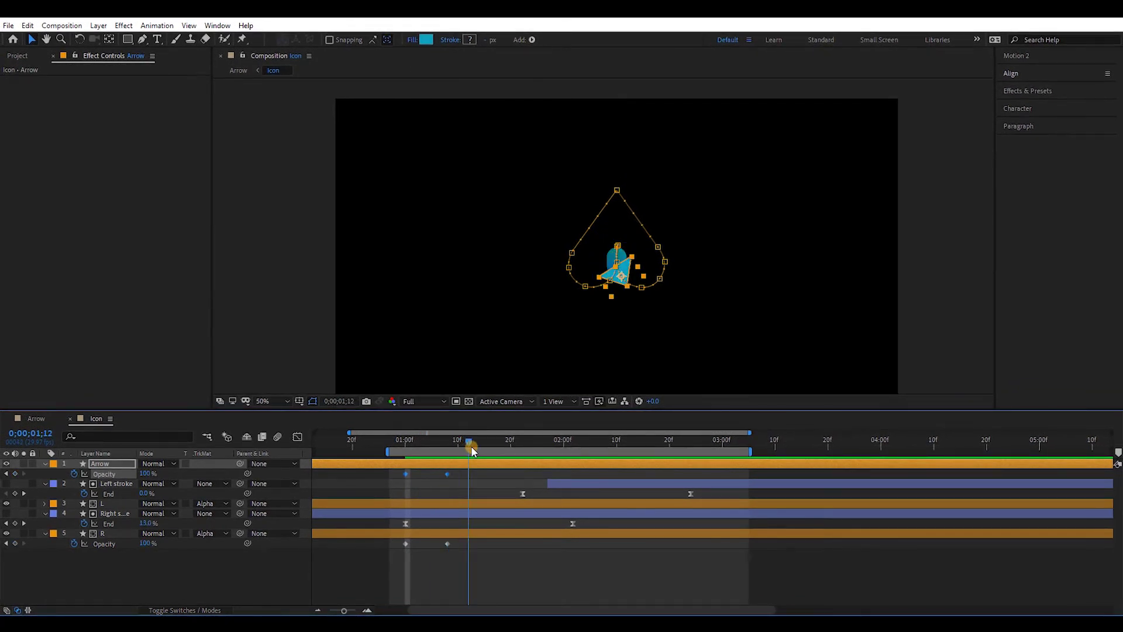
# Step: Delay Arrow's Opacity keyframes to start at about 1;10 and R's first one to about 1;02, and preview the fades
pyautogui.moveTo(404, 476); pyautogui.dragTo(421, 474)
pyautogui.moveTo(406, 448); pyautogui.dragTo(453, 449)
pyautogui.moveTo(405, 542); pyautogui.dragTo(416, 542)
pyautogui.moveTo(422, 473); pyautogui.dragTo(454, 470)
pyautogui.press('space')
pyautogui.press('space')
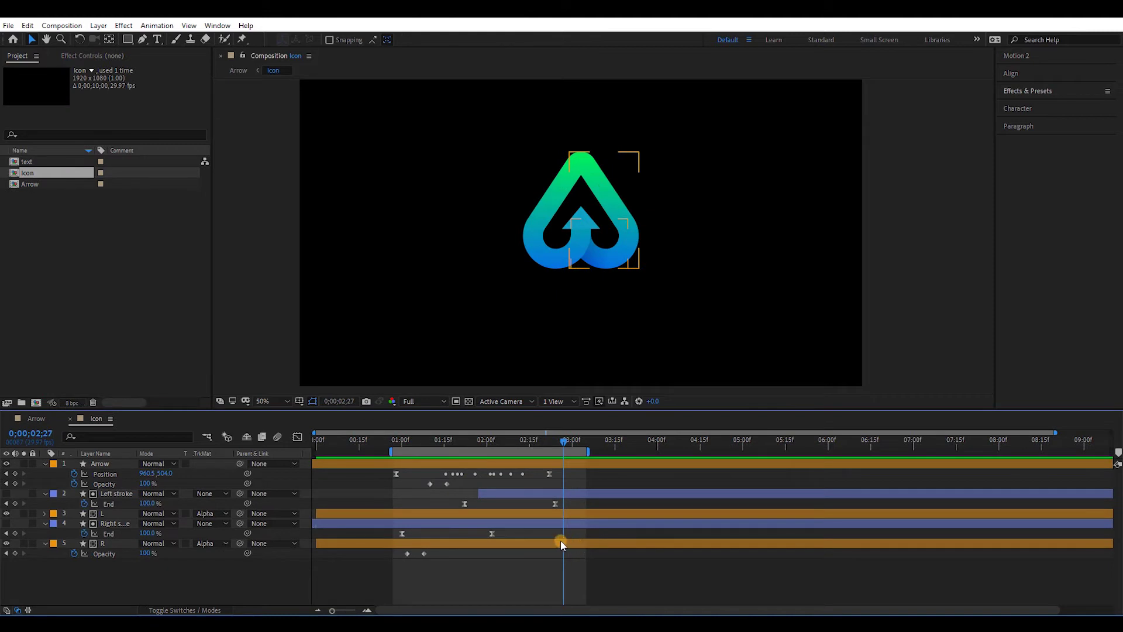
# Step: Pre-compose the Left stroke, L, Right stroke and R layers into a composition named 1, and check the animation
pyautogui.click(559, 543)
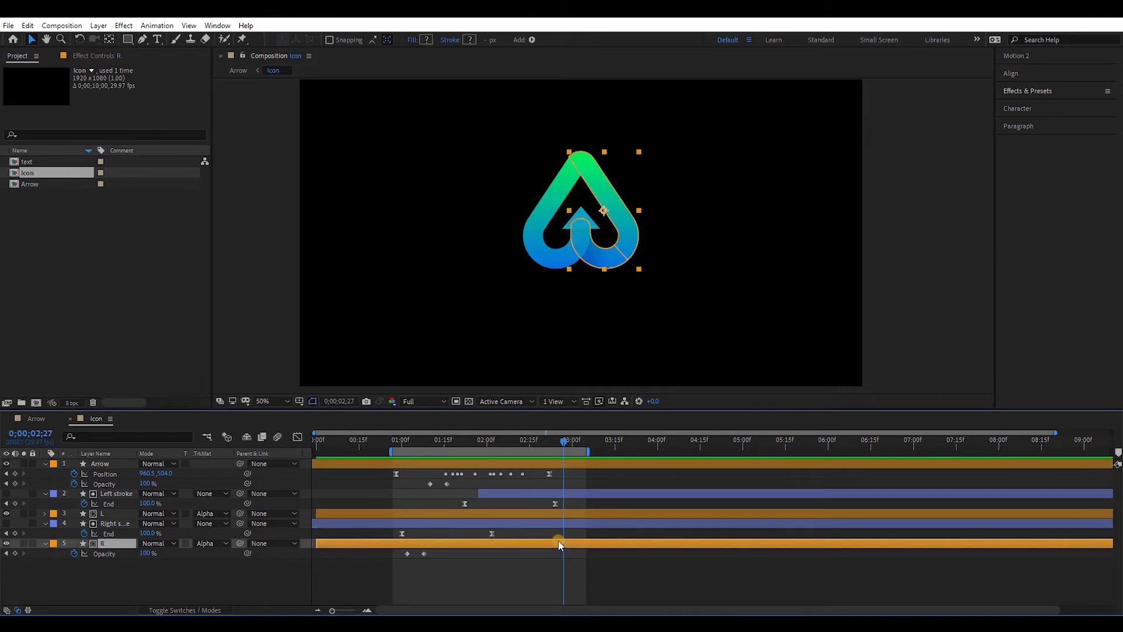
pyautogui.keyDown('shift'); pyautogui.click(550, 495); pyautogui.keyUp('shift')
pyautogui.rightClick(535, 496)
pyautogui.click(579, 431)
pyautogui.press('Return')
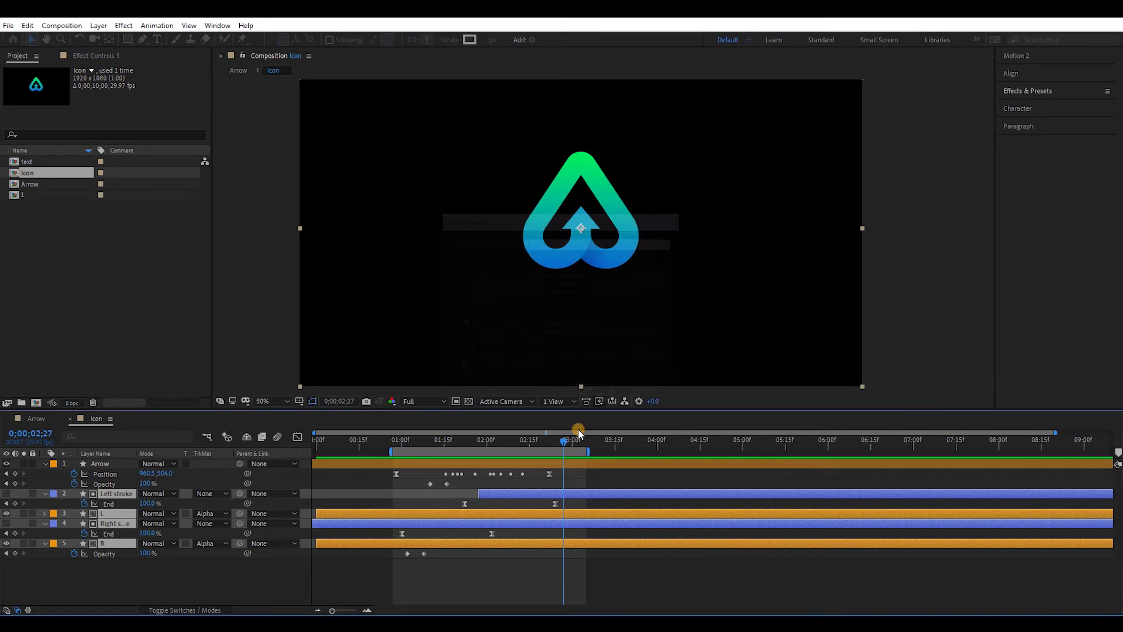
pyautogui.moveTo(433, 440); pyautogui.dragTo(556, 449)
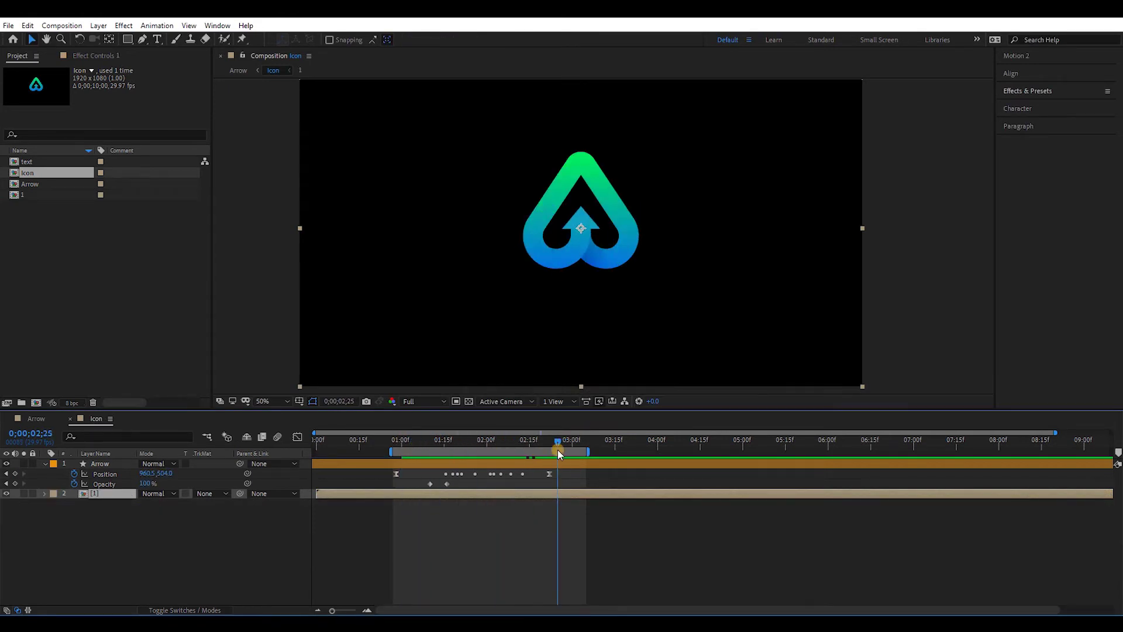
# Step: Copy the Right stroke layer from composition 1 into the Icon composition and place it visibly above all layers
pyautogui.doubleClick(542, 491)
pyautogui.click(458, 493)
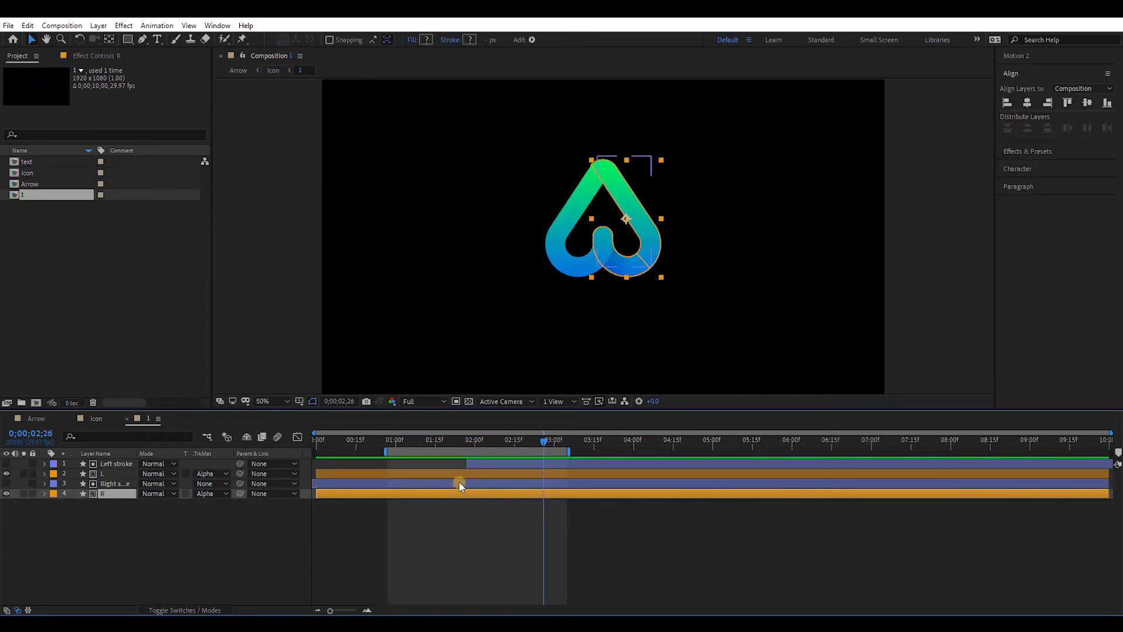
pyautogui.click(458, 483)
pyautogui.hotkey('ctrl', 'c')
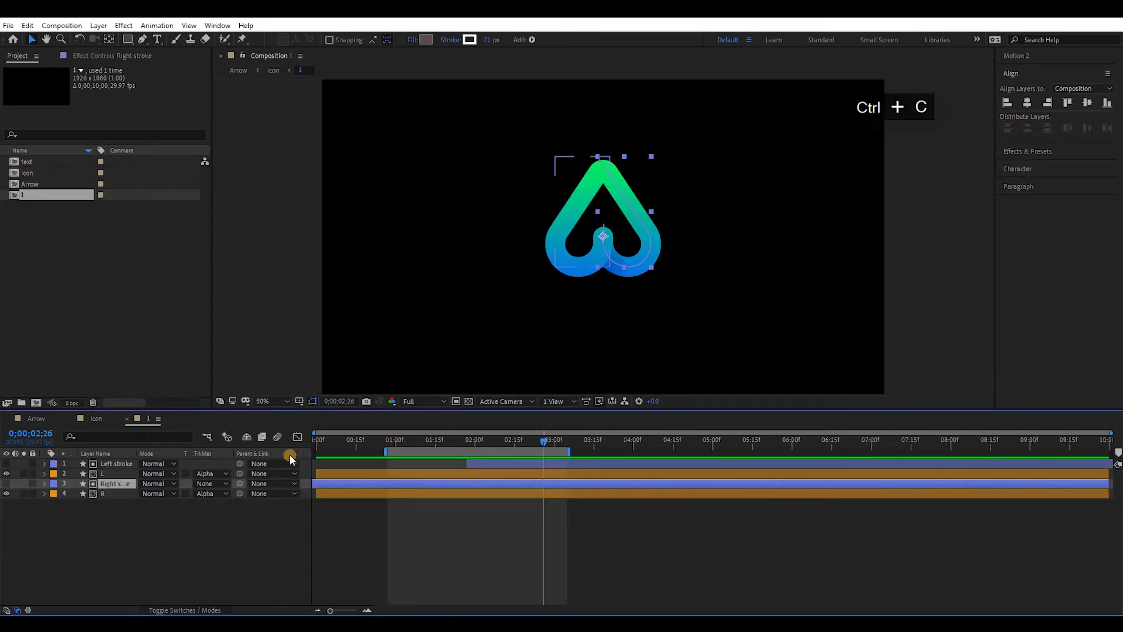
pyautogui.click(95, 419)
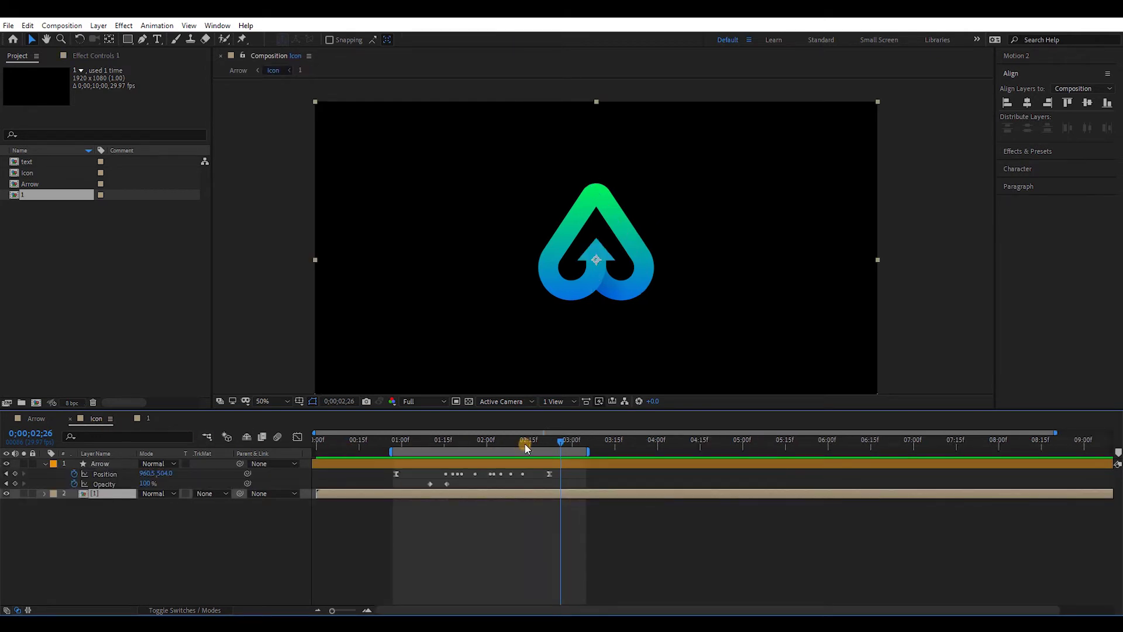
pyautogui.hotkey('ctrl', 'v')
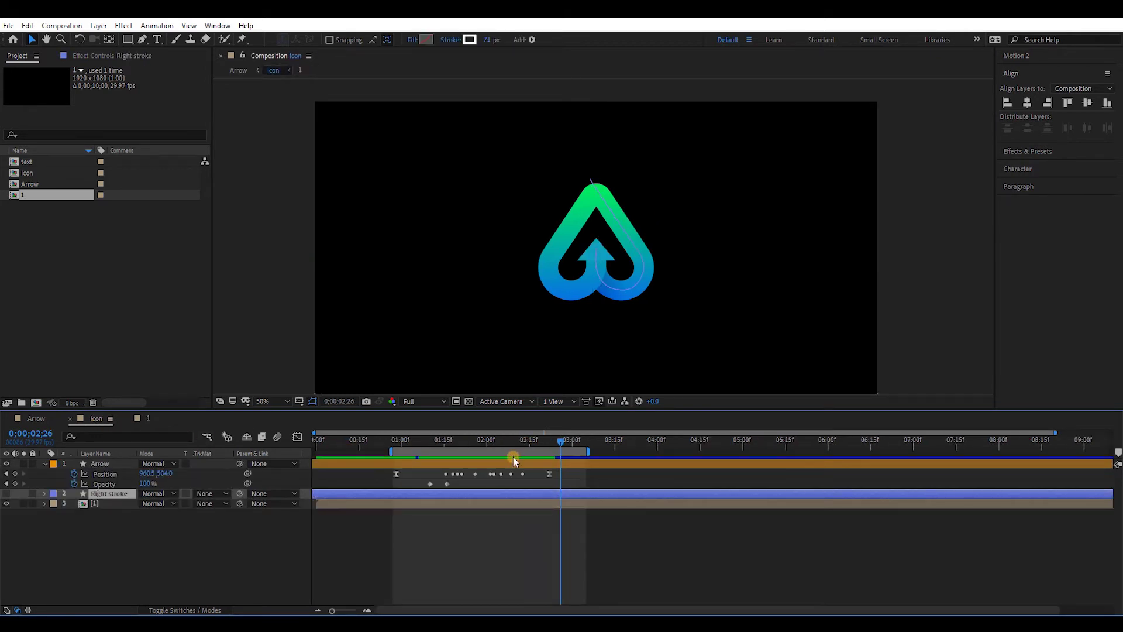
pyautogui.hotkey('ctrl', 'shift', ']')
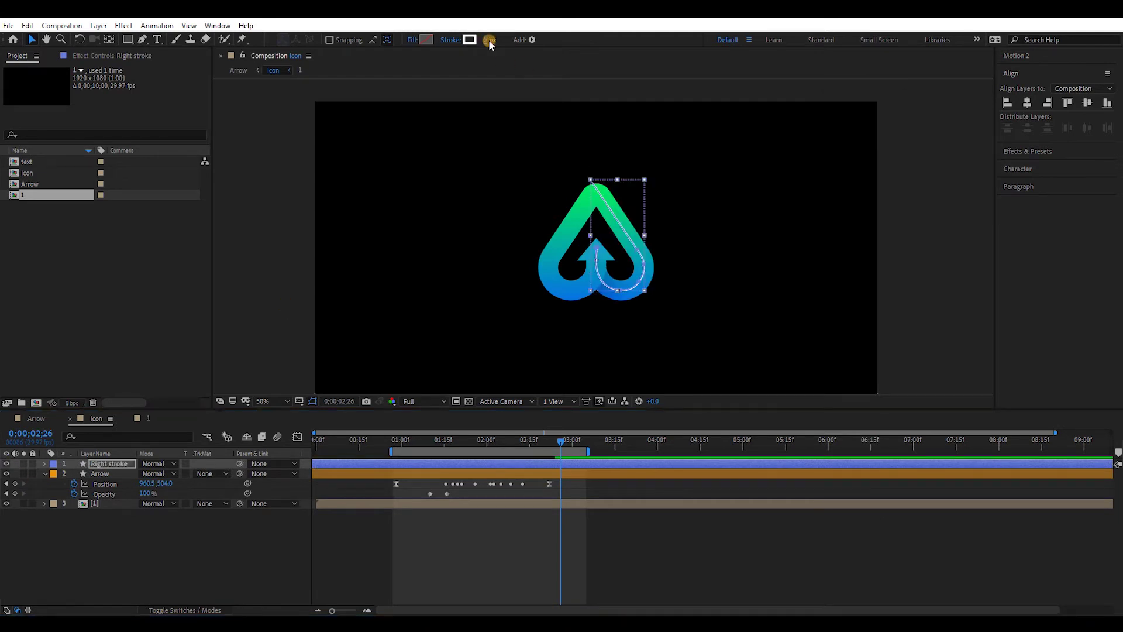
# Step: Set the copied Right stroke's width to 5 px and extend its path around the logo's left loop to the arrowhead
pyautogui.press('g')
pyautogui.press('`')
pyautogui.scroll(1, 582, 201)
pyautogui.scroll(1, 531, 161)
pyautogui.moveTo(475, 478)
pyautogui.mouseDown()
pyautogui.moveTo(580, 495)
pyautogui.moveTo(477, 480)
pyautogui.mouseUp()
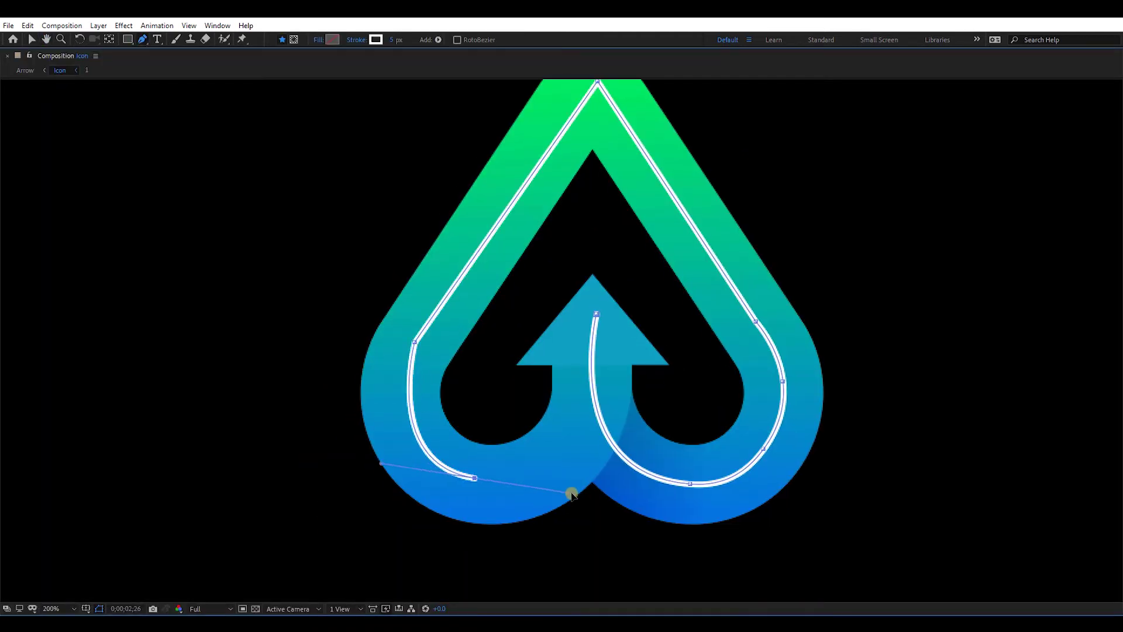
pyautogui.click(597, 366)
pyautogui.moveTo(415, 342); pyautogui.dragTo(411, 345)
pyautogui.moveTo(413, 418); pyautogui.dragTo(404, 419)
pyautogui.click(556, 455)
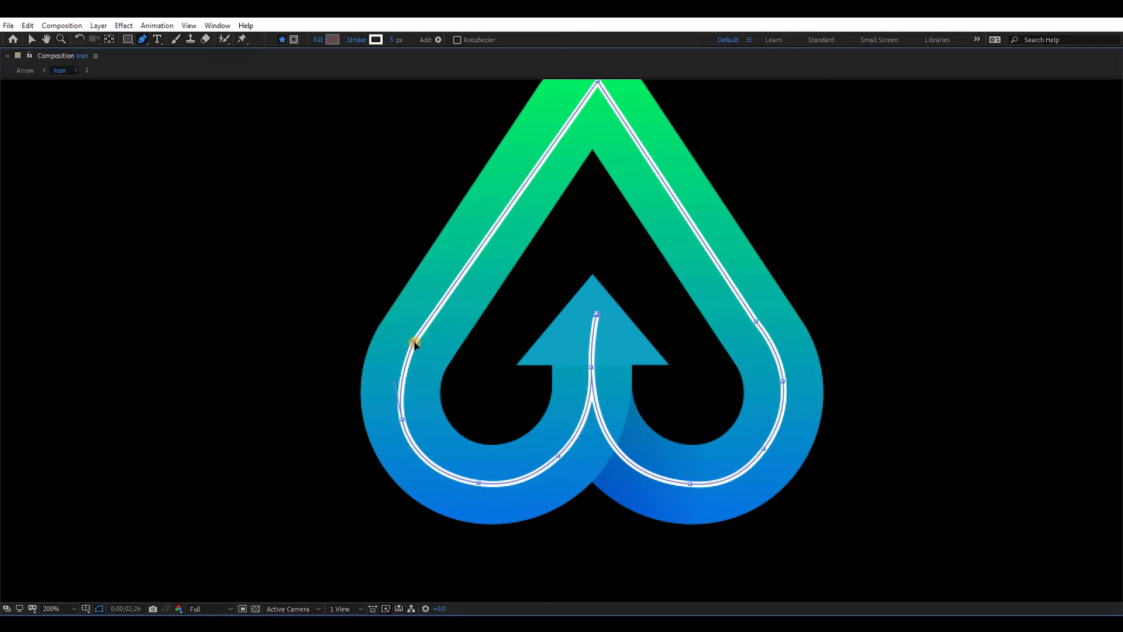
pyautogui.scroll(-2, 414, 344)
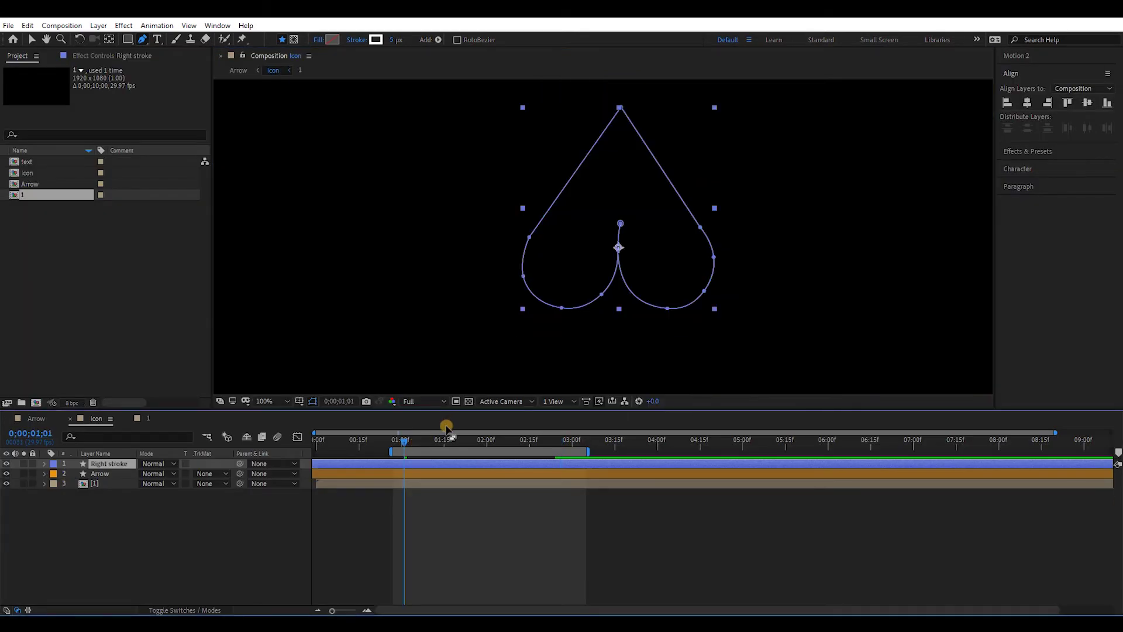
# Step: Preview the extended stroke over the logo animation and reveal the Right stroke layer's keyframes
pyautogui.press('space')
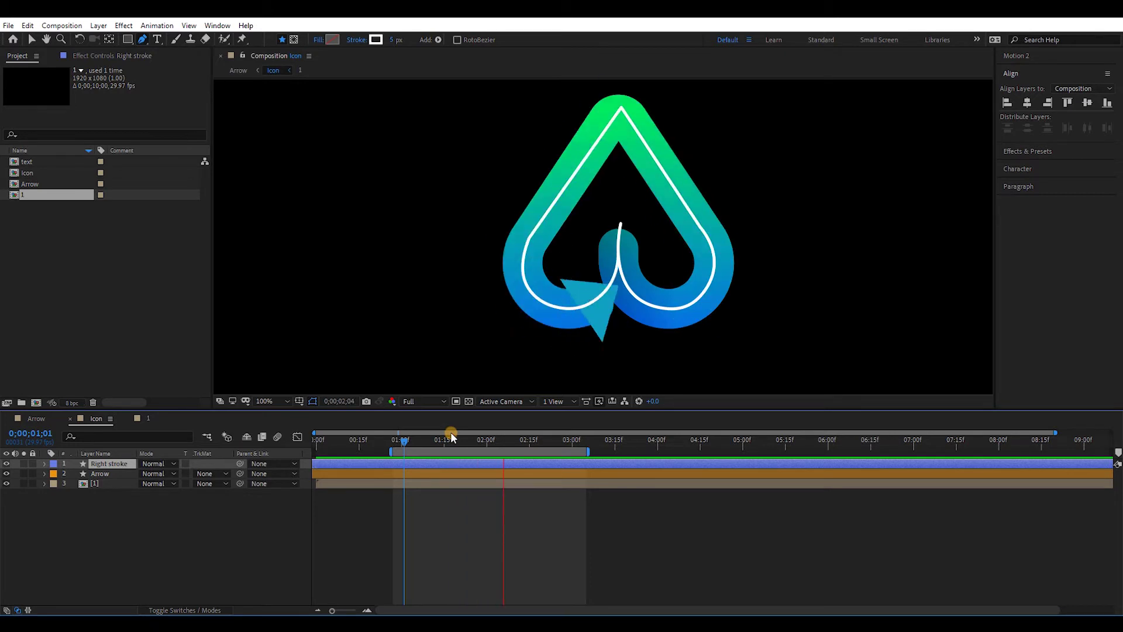
pyautogui.press('space')
pyautogui.press('u')
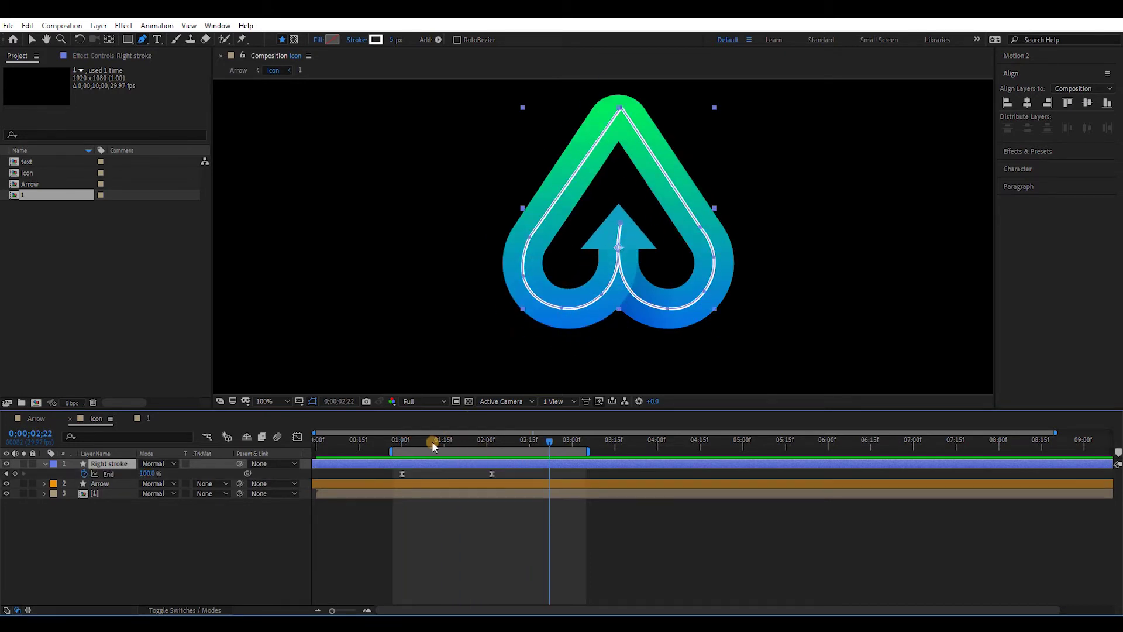
# Step: Retime the Right stroke's End keyframes to line up with the first and last Position keyframes of the Arrow layer
pyautogui.moveTo(429, 445)
pyautogui.mouseDown()
pyautogui.moveTo(404, 449)
pyautogui.moveTo(495, 452)
pyautogui.moveTo(397, 477)
pyautogui.mouseUp()
pyautogui.click(493, 483)
pyautogui.press('u')
pyautogui.moveTo(492, 473); pyautogui.dragTo(549, 473)
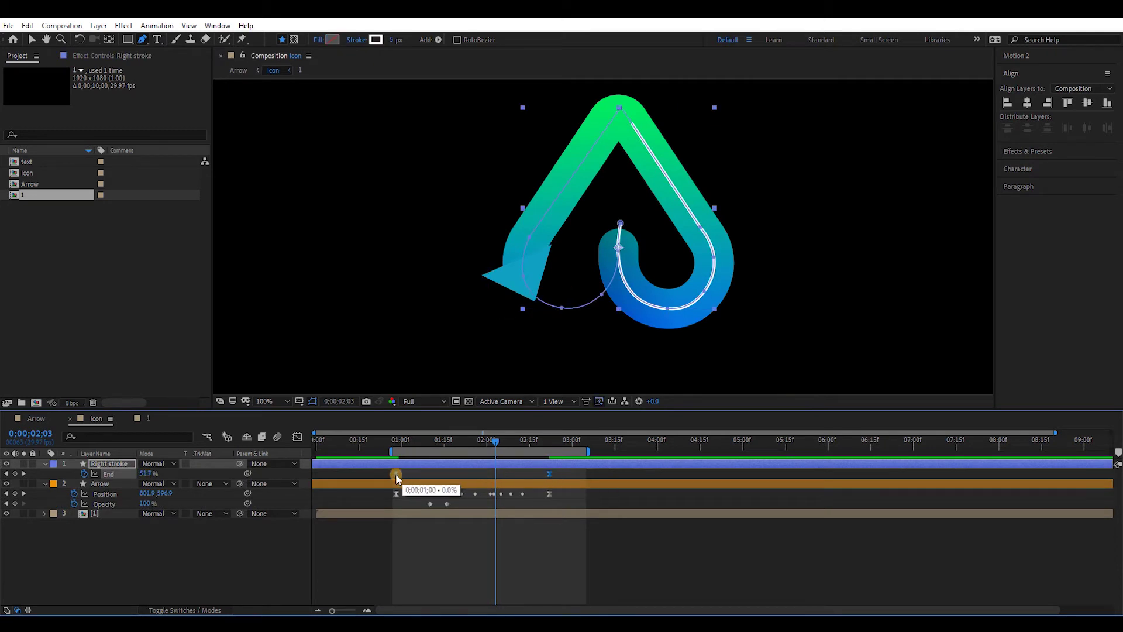
# Step: Reshape the speed graph of the Right stroke's End keyframes into a smooth ease with a central peak, and preview it
pyautogui.click(297, 438)
pyautogui.moveTo(340, 504); pyautogui.dragTo(532, 573)
pyautogui.moveTo(556, 552); pyautogui.dragTo(520, 581)
pyautogui.moveTo(532, 574); pyautogui.dragTo(506, 578)
pyautogui.moveTo(431, 578); pyautogui.dragTo(435, 578)
pyautogui.press('space')
pyautogui.press('space')
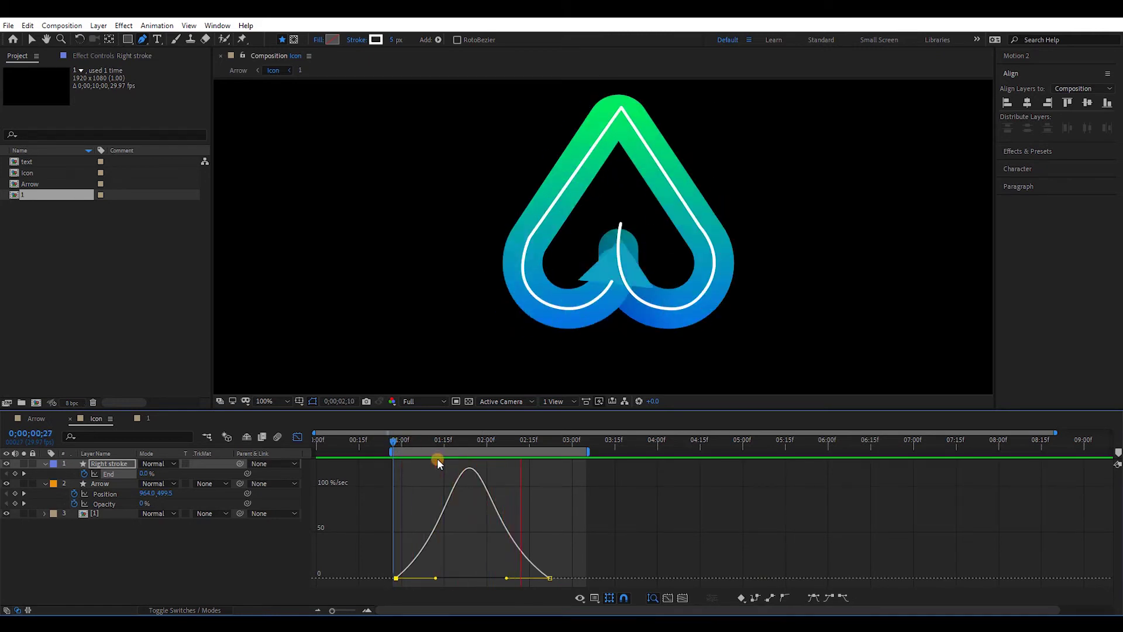
# Step: Leave the graph view and set the Right stroke's width to 11 px
pyautogui.click(297, 437)
pyautogui.click(392, 40)
pyautogui.press('Up')
pyautogui.press('Up')
pyautogui.press('Up')
pyautogui.press('Up')
pyautogui.press('Up')
pyautogui.press('Up')
pyautogui.press('Return')
# Step: Place the Right stroke layer beneath composition 1 and shift its End keyframes slightly earlier so the line leads the arrowhead
pyautogui.moveTo(114, 465)
pyautogui.mouseDown()
pyautogui.moveTo(112, 521)
pyautogui.moveTo(286, 512)
pyautogui.mouseUp()
pyautogui.moveTo(411, 447); pyautogui.dragTo(441, 444)
pyautogui.moveTo(476, 503); pyautogui.dragTo(473, 503)
pyautogui.press('space')
pyautogui.scroll(-1, 564, 277)
pyautogui.press('space')
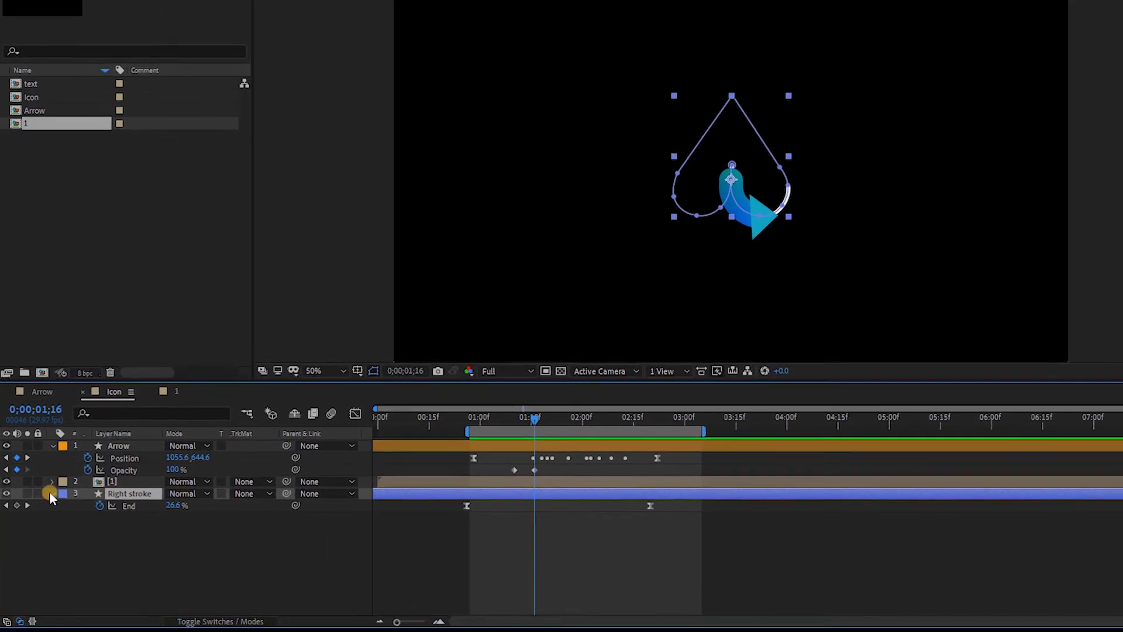
# Step: Set the Right stroke's Trim Paths Start to 18% and preview the animation
pyautogui.click(50, 492)
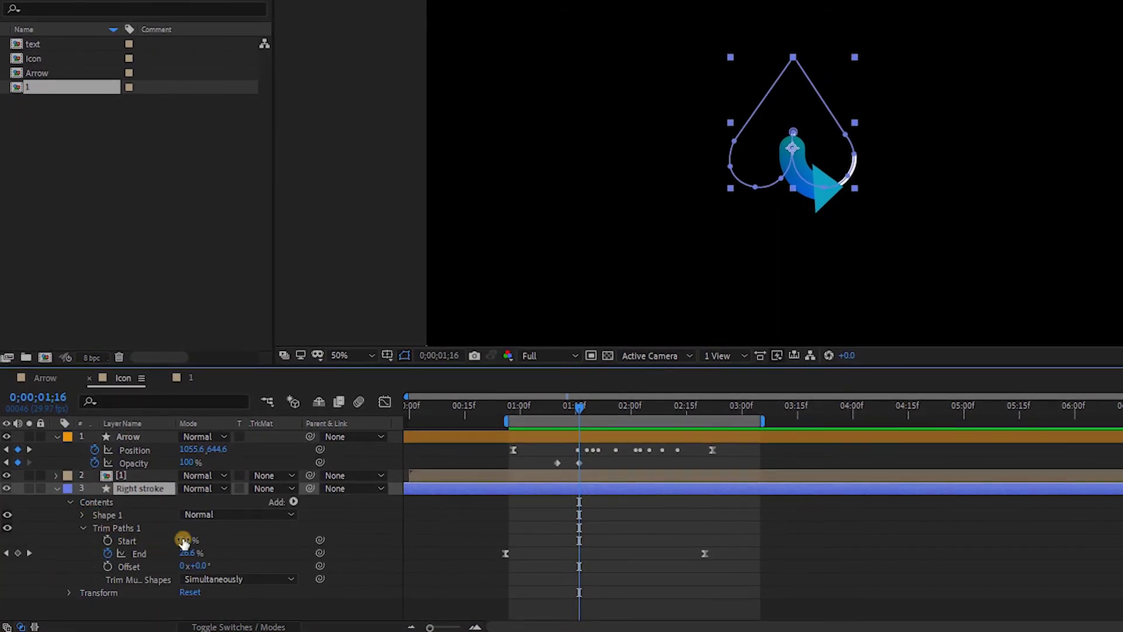
pyautogui.moveTo(183, 541); pyautogui.dragTo(190, 539)
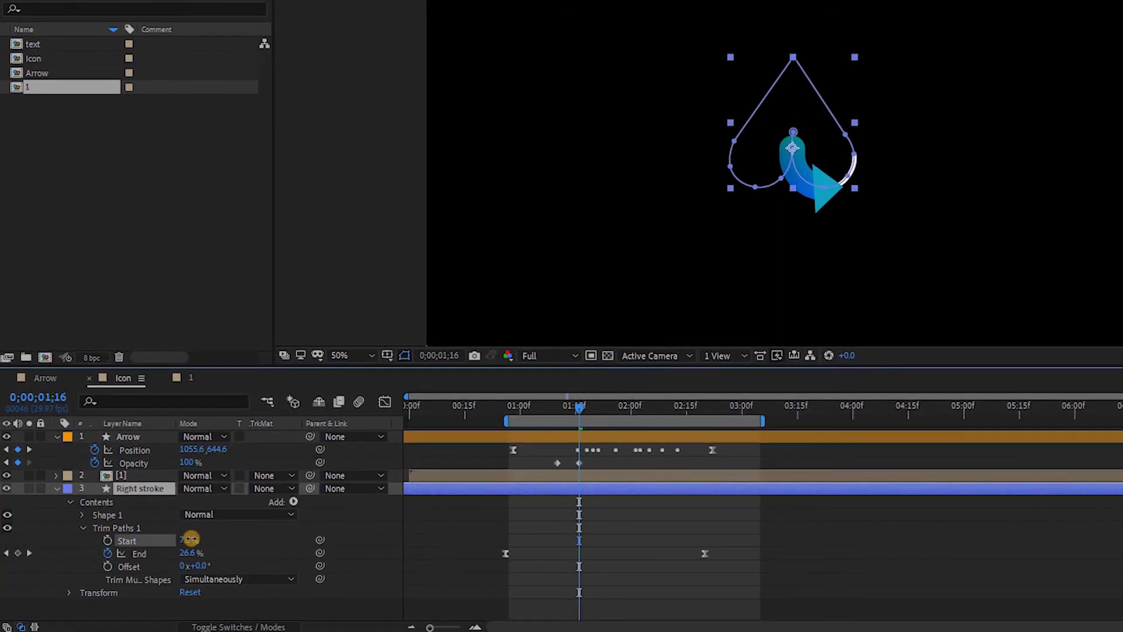
pyautogui.click(510, 406)
pyautogui.press('space')
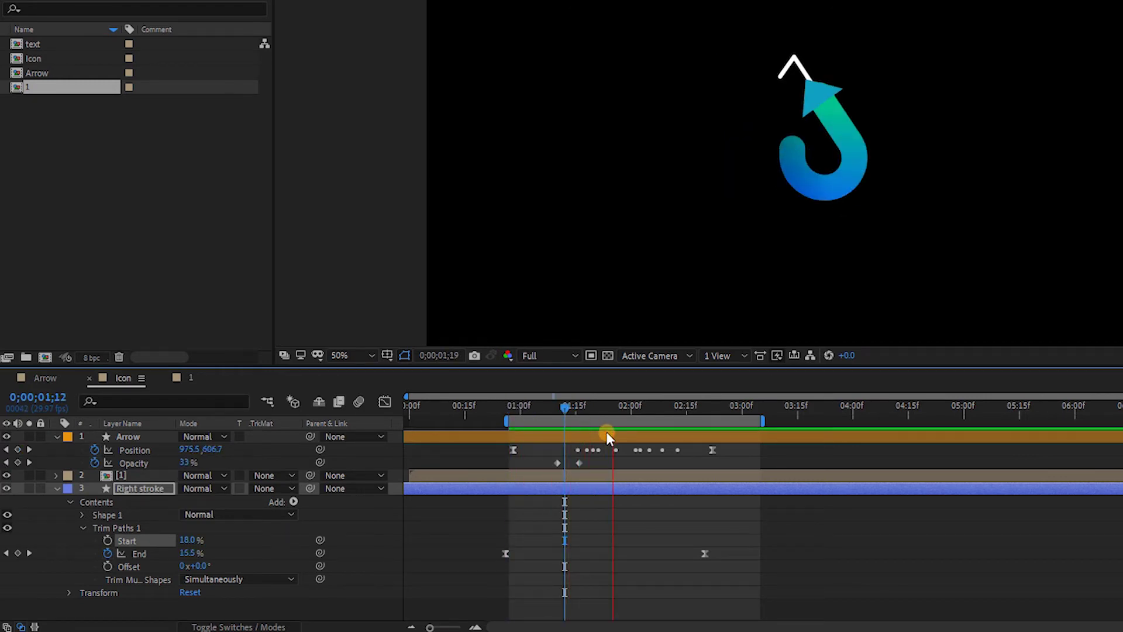
pyautogui.press('space')
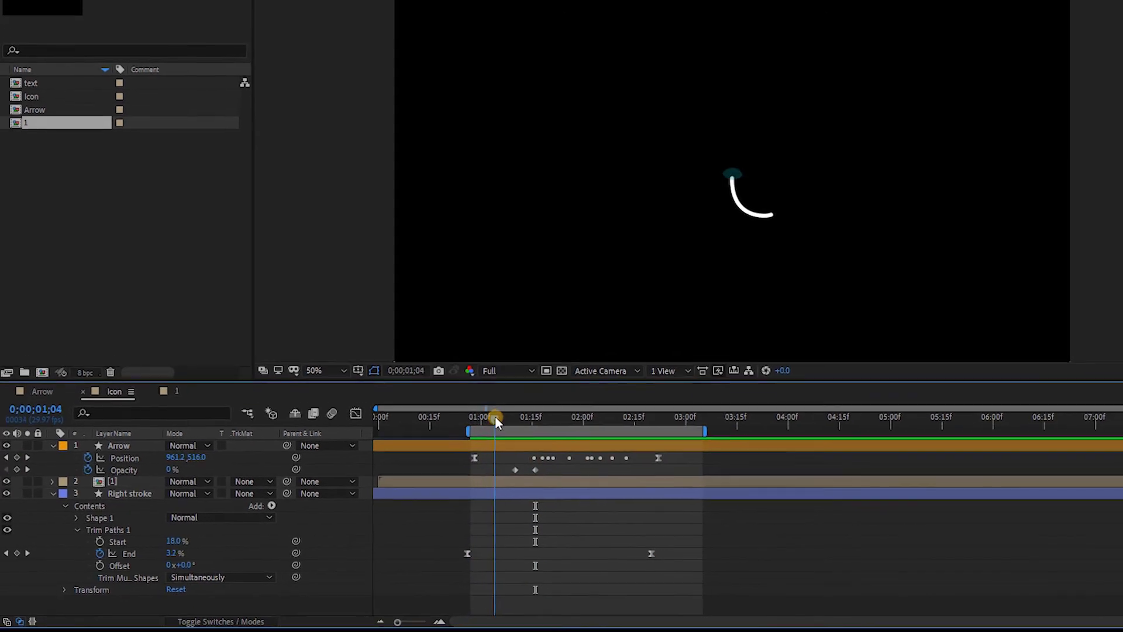
# Step: Trim the start of the Right stroke layer to 0;00;01;16 and play back the result
pyautogui.moveTo(496, 419); pyautogui.dragTo(534, 420)
pyautogui.click(530, 493)
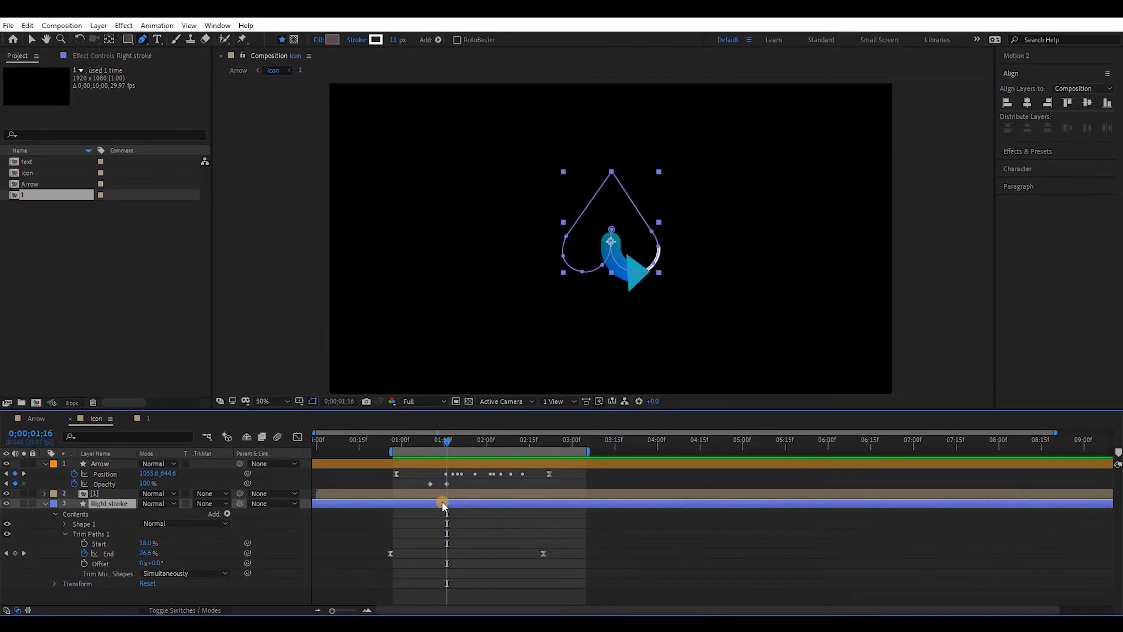
pyautogui.hotkey('alt', '[')
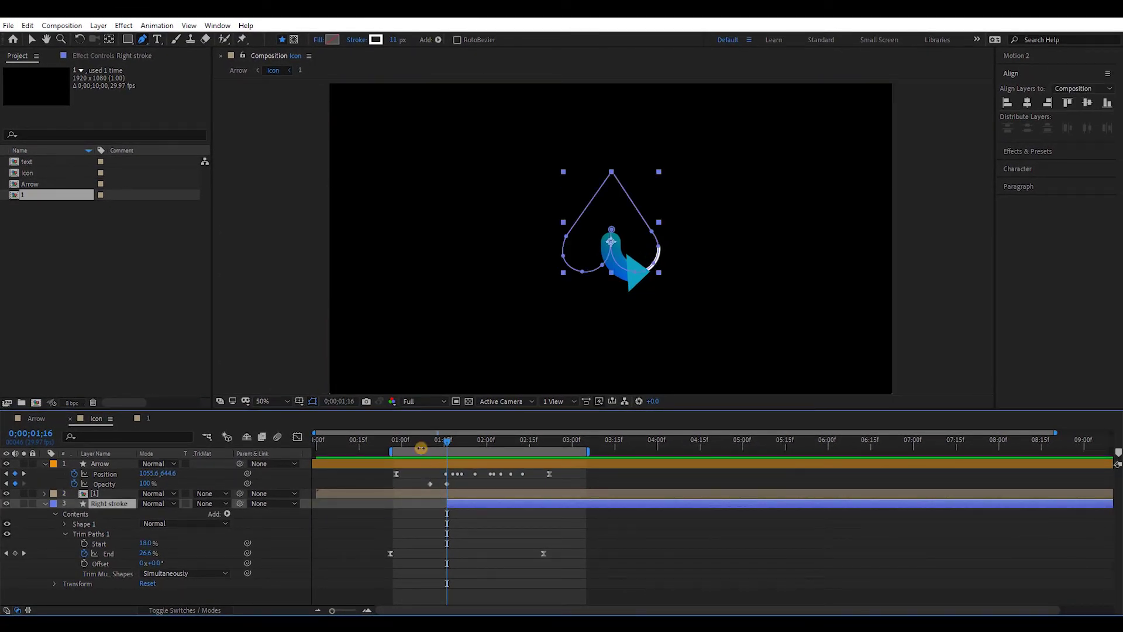
pyautogui.click(411, 442)
pyautogui.press('space')
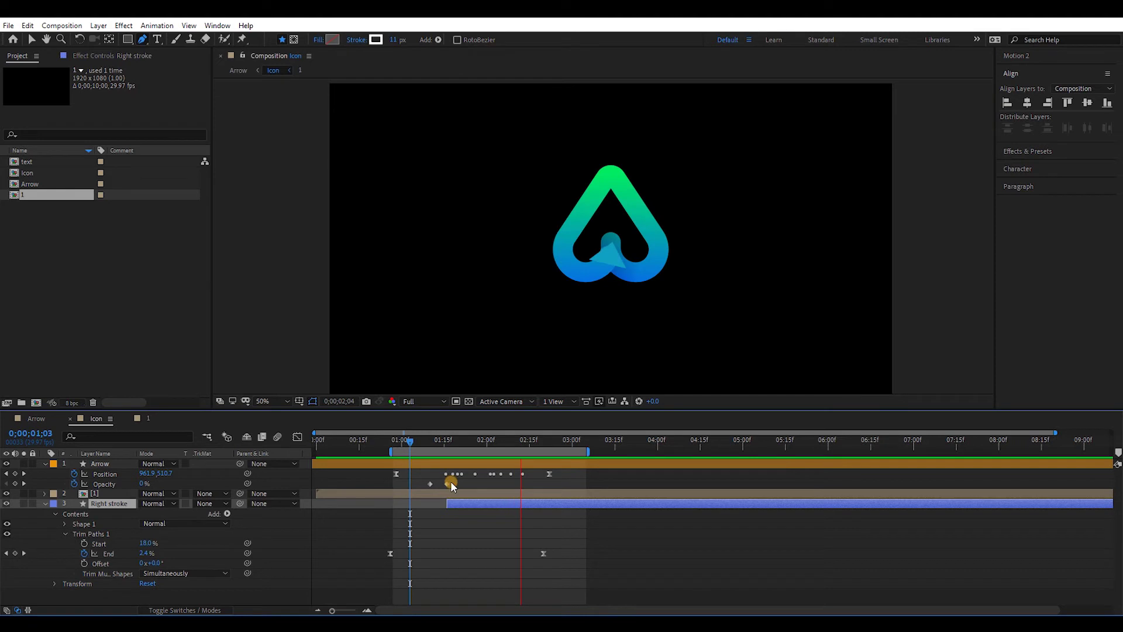
pyautogui.click(437, 440)
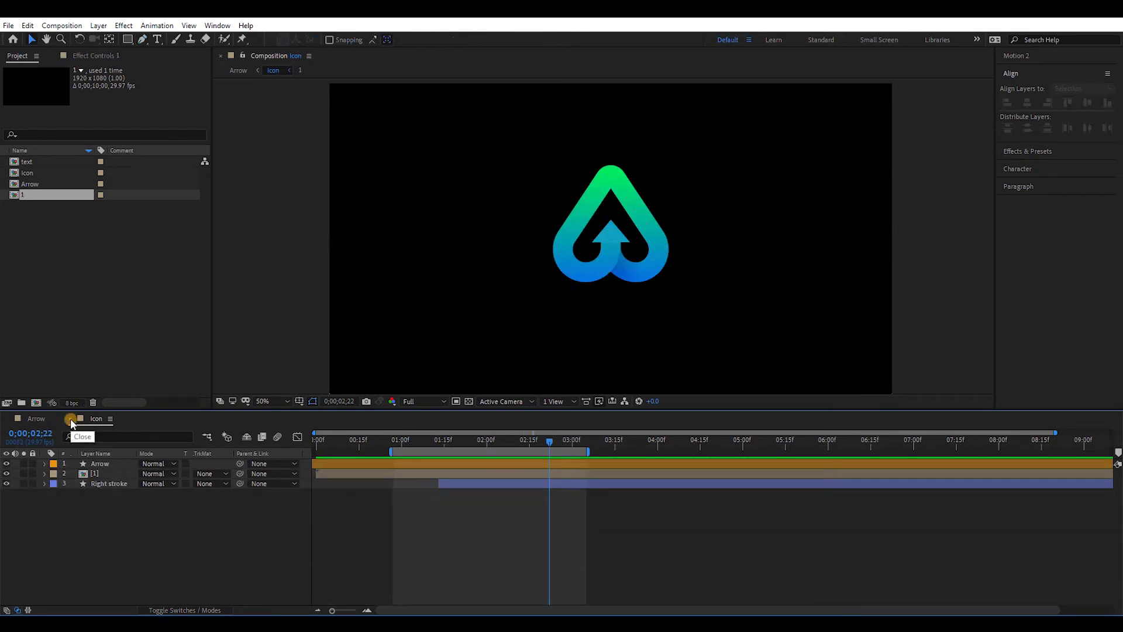
# Step: Close the Icon composition and preview the complete logo animation in the Arrow composition
pyautogui.click(71, 422)
pyautogui.click(389, 440)
pyautogui.press('space')
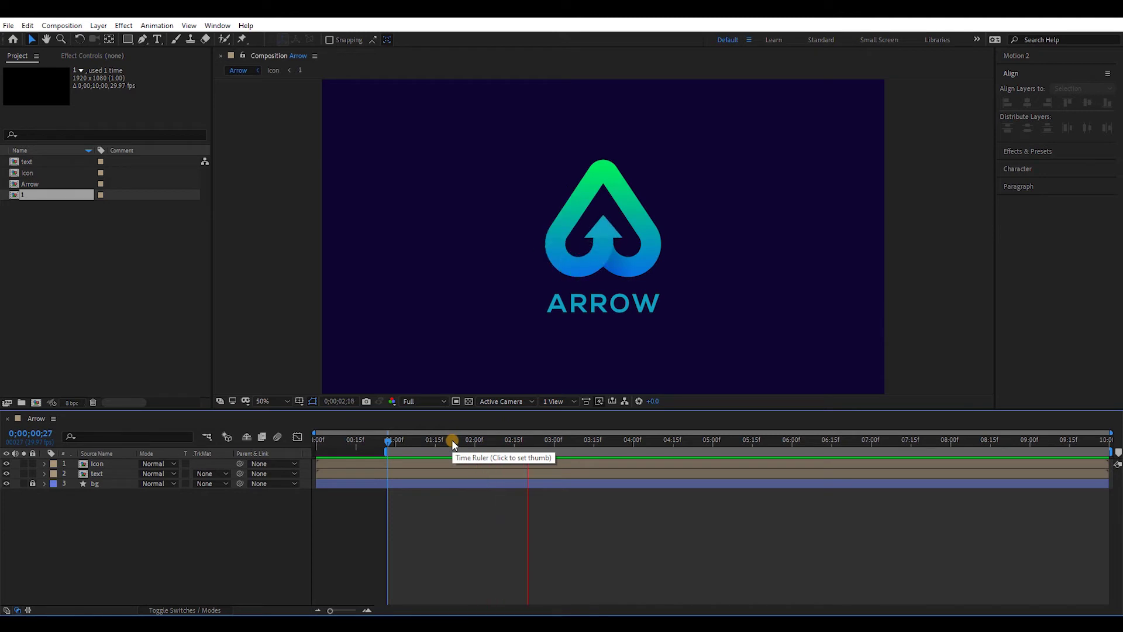
pyautogui.press('space')
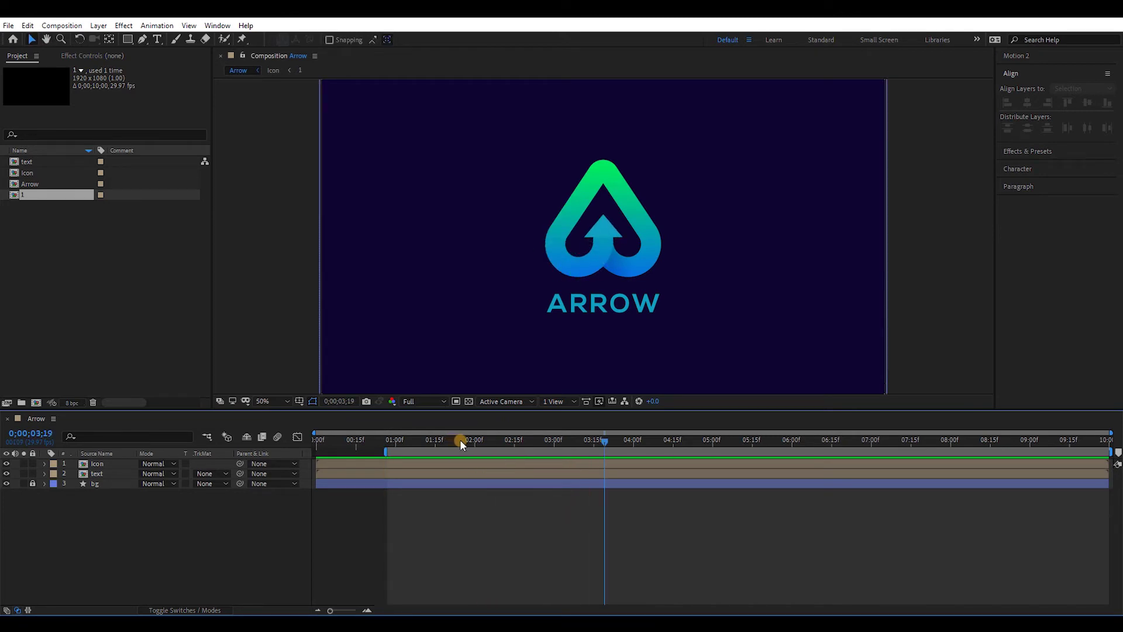
# Step: Open the text composition and trace the letter A with Pen strokes, one over its two legs and a separate one for the crossbar
pyautogui.click(111, 473)
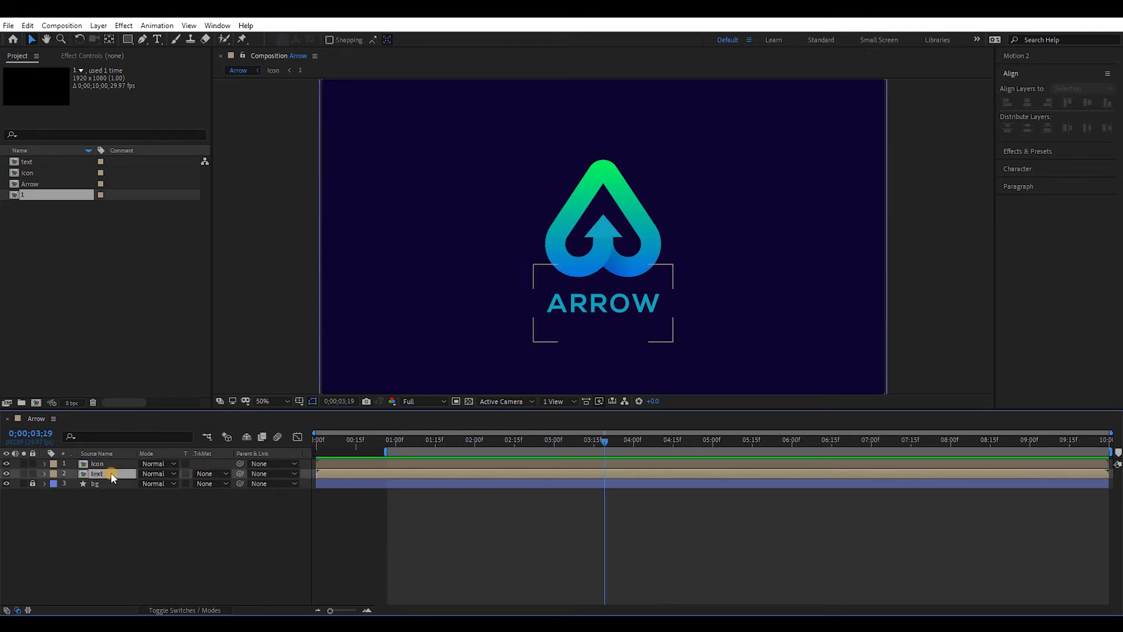
pyautogui.doubleClick(104, 473)
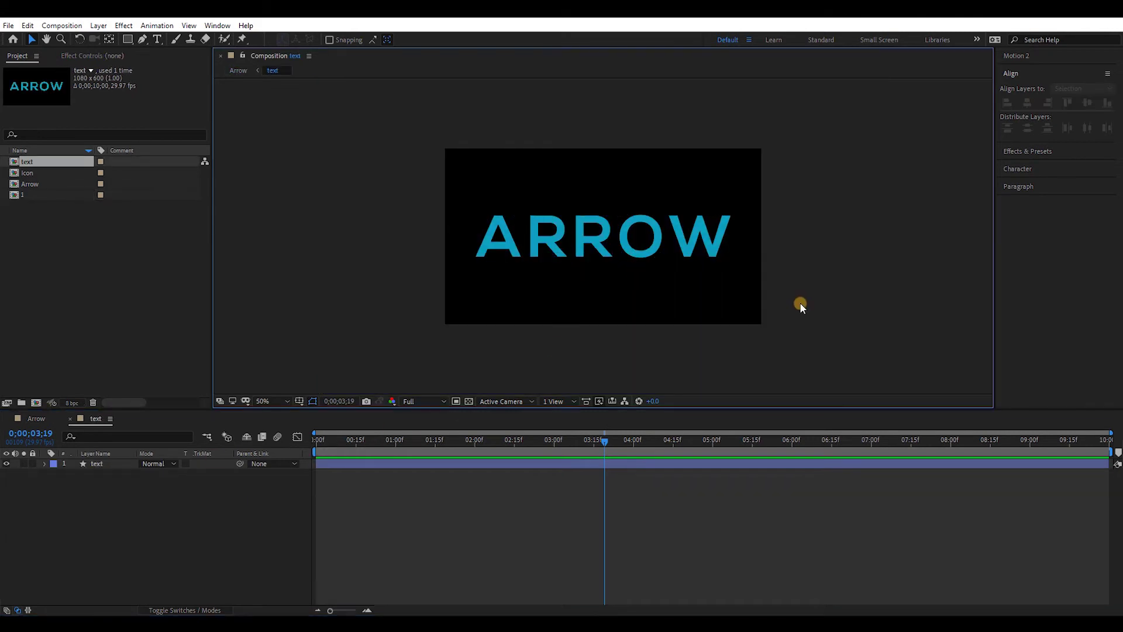
pyautogui.click(144, 39)
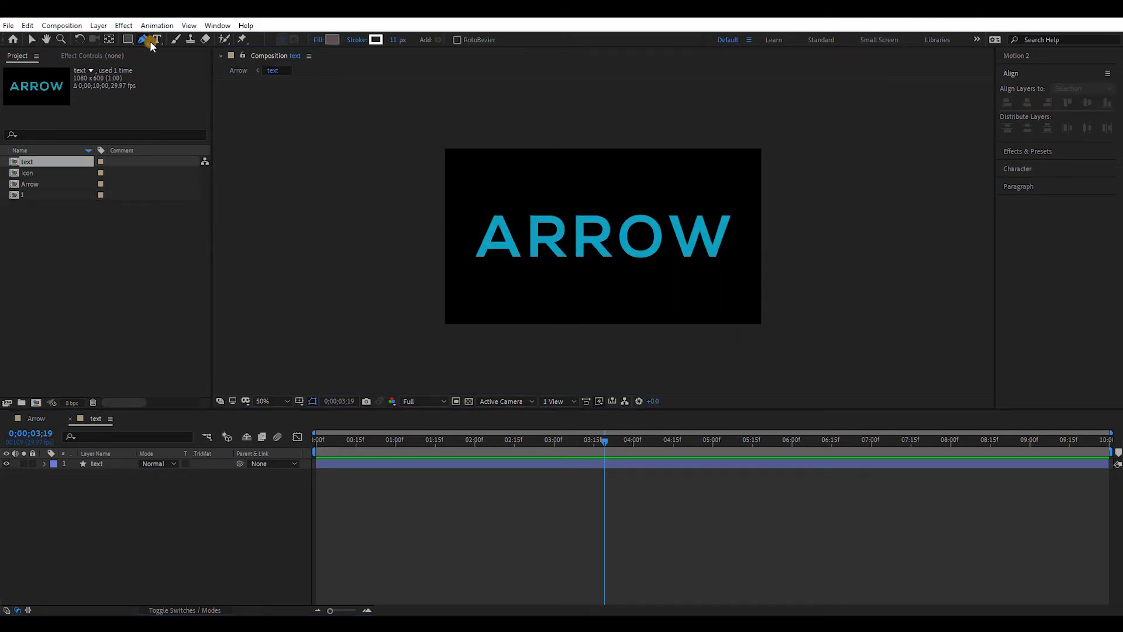
pyautogui.press('`')
pyautogui.scroll(2, 483, 313)
pyautogui.press('space')
pyautogui.moveTo(299, 391); pyautogui.dragTo(705, 373)
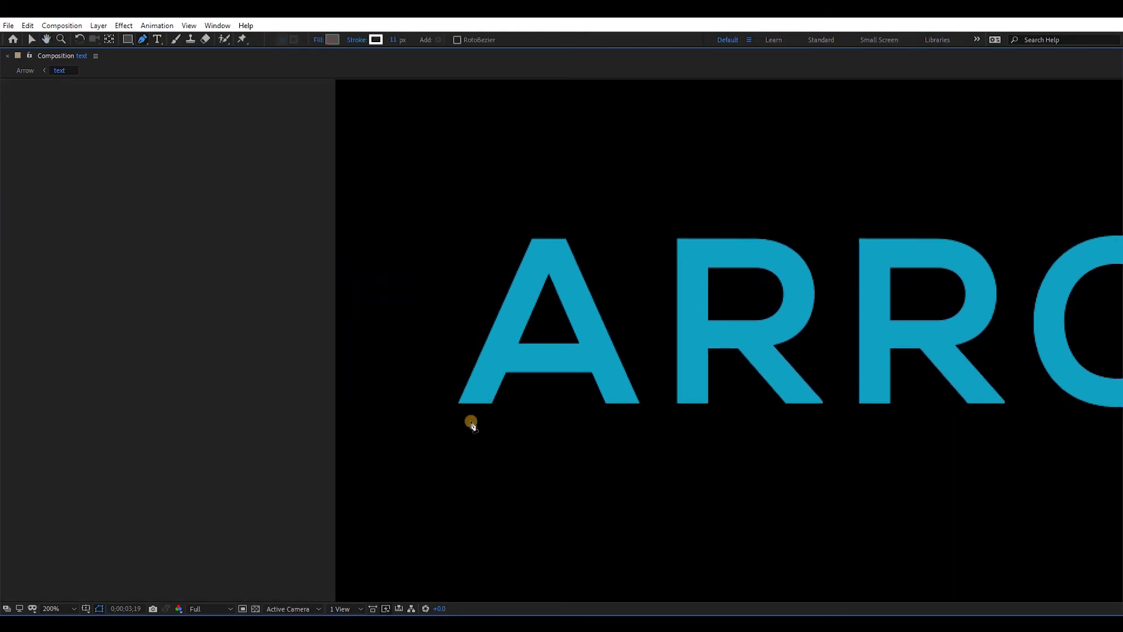
pyautogui.click(555, 259)
pyautogui.click(628, 416)
pyautogui.keyDown('ctrl'); pyautogui.click(581, 452); pyautogui.keyUp('ctrl')
pyautogui.click(598, 358)
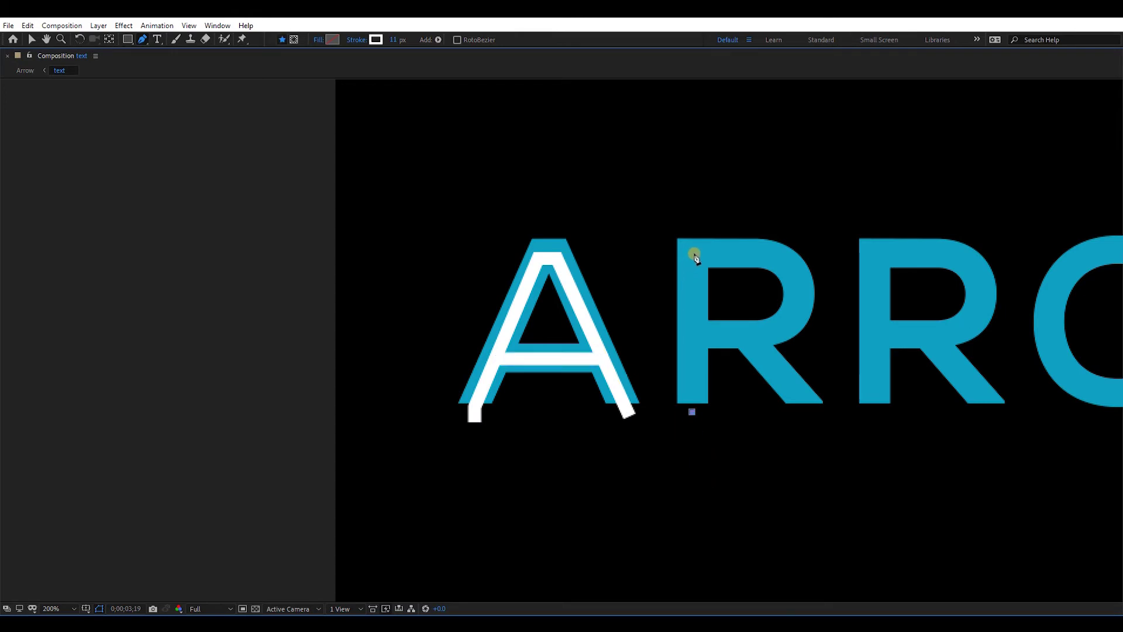
# Step: Trace the first R with two Pen strokes, one for the stem and bowl and a separate one for the diagonal leg
pyautogui.click(796, 287)
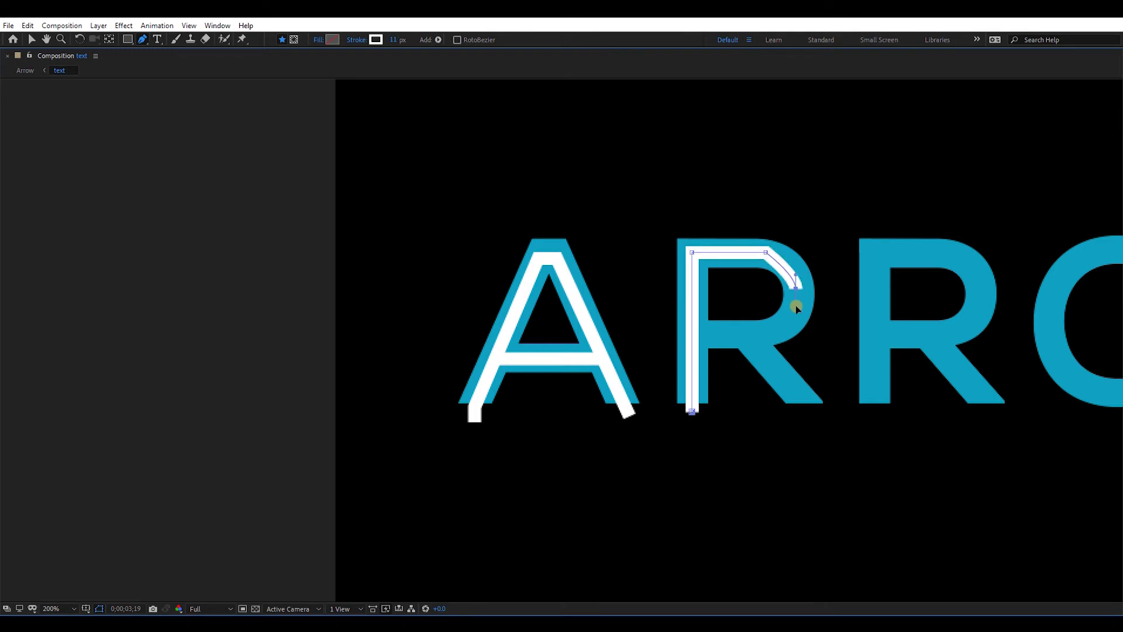
pyautogui.keyDown('ctrl'); pyautogui.click(777, 444); pyautogui.keyUp('ctrl')
pyautogui.click(739, 325)
pyautogui.click(816, 419)
# Step: Trace the letter O with a closed curved Pen path and adjust its points and handles to follow the middle of the letter
pyautogui.moveTo(931, 456); pyautogui.dragTo(597, 416)
pyautogui.moveTo(814, 433); pyautogui.dragTo(664, 442)
pyautogui.keyDown('ctrl'); pyautogui.click(664, 442); pyautogui.keyUp('ctrl')
pyautogui.click(637, 359)
pyautogui.moveTo(699, 294); pyautogui.dragTo(699, 237)
pyautogui.moveTo(635, 218); pyautogui.dragTo(605, 218)
pyautogui.moveTo(567, 284); pyautogui.dragTo(568, 340)
pyautogui.moveTo(628, 358); pyautogui.dragTo(651, 360)
pyautogui.scroll(1, 629, 356)
pyautogui.keyDown('ctrl'); pyautogui.click(586, 345); pyautogui.keyUp('ctrl')
pyautogui.moveTo(583, 342); pyautogui.dragTo(580, 345)
pyautogui.moveTo(706, 330); pyautogui.dragTo(705, 344)
pyautogui.moveTo(705, 214); pyautogui.dragTo(762, 257)
pyautogui.moveTo(490, 245); pyautogui.dragTo(485, 247)
pyautogui.moveTo(624, 113); pyautogui.dragTo(623, 112)
pyautogui.moveTo(612, 393); pyautogui.dragTo(628, 397)
pyautogui.moveTo(483, 362); pyautogui.dragTo(473, 375)
pyautogui.scroll(-1, 754, 417)
pyautogui.keyDown('ctrl'); pyautogui.click(755, 417); pyautogui.keyUp('ctrl')
# Step: Trace the letter W with one Pen stroke whose ends extend above the letter
pyautogui.click(718, 191)
pyautogui.click(718, 211)
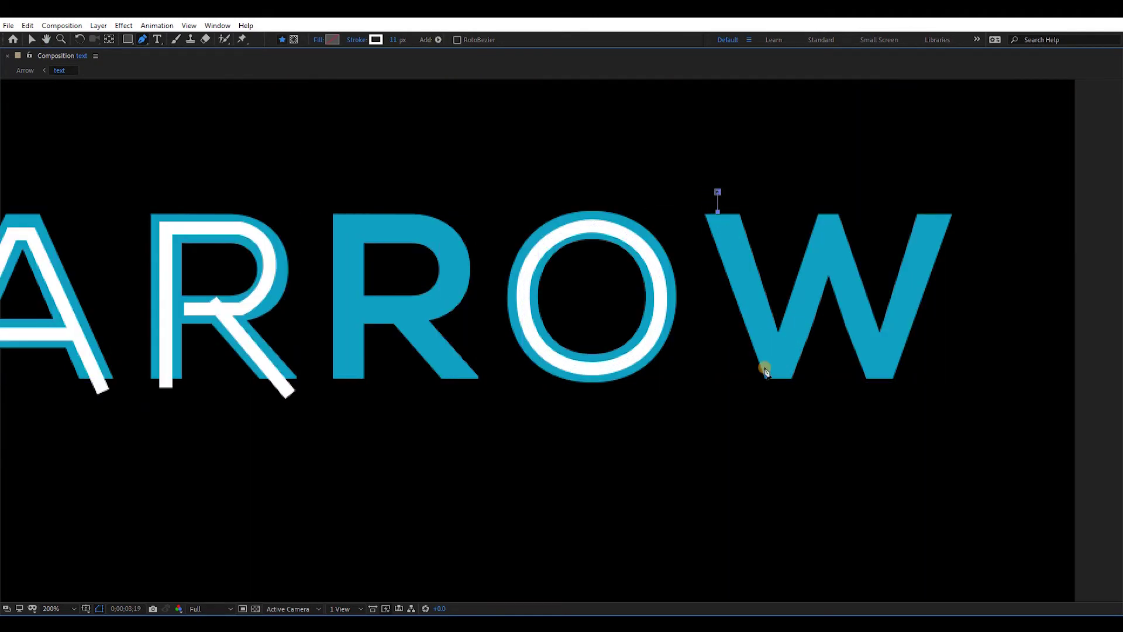
pyautogui.click(767, 364)
pyautogui.click(779, 365)
pyautogui.click(823, 227)
pyautogui.click(835, 227)
pyautogui.click(873, 368)
pyautogui.click(887, 367)
pyautogui.click(943, 190)
pyautogui.keyDown('ctrl'); pyautogui.click(764, 464); pyautogui.keyUp('ctrl')
pyautogui.scroll(-1, 752, 375)
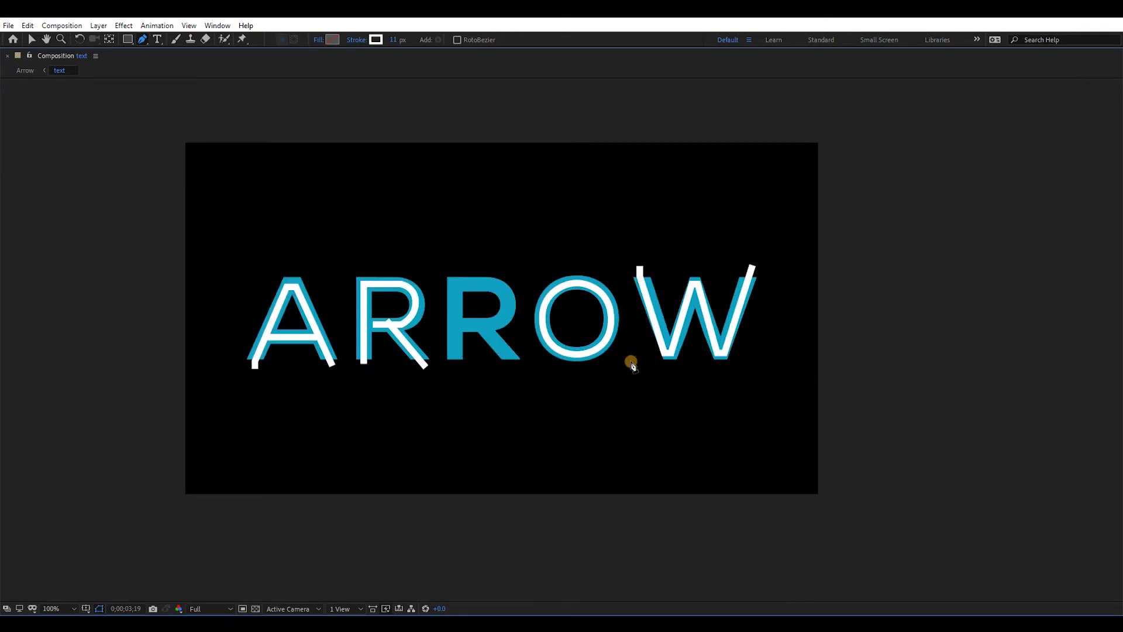
# Step: Duplicate the two stroke layers of the first R and group the copies together above the originals
pyautogui.press('`')
pyautogui.click(108, 502)
pyautogui.click(111, 493)
pyautogui.keyDown('shift'); pyautogui.click(112, 483); pyautogui.keyUp('shift')
pyautogui.hotkey('ctrl', 'd')
pyautogui.hotkey('ctrl', ']')
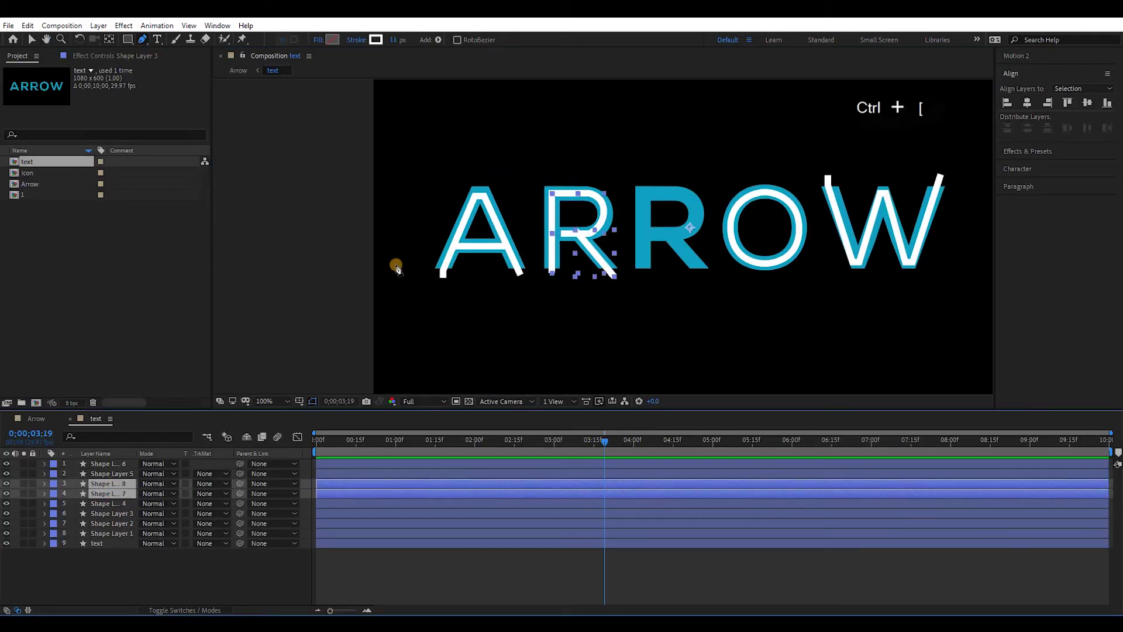
# Step: Move the duplicated R strokes horizontally onto the second R
pyautogui.press('`')
pyautogui.scroll(1, 634, 239)
pyautogui.hotkey('shift', 'Right')
pyautogui.hotkey('shift', 'Right')
pyautogui.hotkey('shift', 'Right')
pyautogui.hotkey('shift', 'Right')
pyautogui.hotkey('shift', 'Right')
pyautogui.hotkey('shift', 'Right')
pyautogui.hotkey('shift', 'Right')
pyautogui.hotkey('shift', 'Right')
pyautogui.hotkey('shift', 'Right')
pyautogui.hotkey('shift', 'Right')
pyautogui.hotkey('shift', 'Right')
pyautogui.hotkey('shift', 'Right')
pyautogui.hotkey('shift', 'Right')
pyautogui.hotkey('shift', 'Right')
pyautogui.hotkey('shift', 'Right')
pyautogui.hotkey('shift', 'Right')
pyautogui.hotkey('shift', 'Right')
pyautogui.hotkey('shift', 'Right')
pyautogui.hotkey('shift', 'Right')
pyautogui.hotkey('shift', 'Right')
pyautogui.hotkey('shift', 'Right')
pyautogui.hotkey('shift', 'Right')
pyautogui.hotkey('shift', 'Right')
pyautogui.hotkey('shift', 'Right')
pyautogui.hotkey('shift', 'Right')
pyautogui.hotkey('shift', 'Right')
pyautogui.hotkey('shift', 'Right')
pyautogui.hotkey('shift', 'Right')
pyautogui.hotkey('shift', 'Right')
pyautogui.hotkey('shift', 'Right')
pyautogui.hotkey('shift', 'Right')
pyautogui.hotkey('shift', 'Right')
pyautogui.hotkey('shift', 'Right')
pyautogui.hotkey('shift', 'Right')
pyautogui.hotkey('shift', 'Right')
pyautogui.hotkey('shift', 'Right')
pyautogui.hotkey('shift', 'Right')
pyautogui.hotkey('shift', 'Right')
pyautogui.hotkey('shift', 'Right')
pyautogui.hotkey('shift', 'Right')
pyautogui.scroll(-1, 635, 240)
pyautogui.press('`')
# Step: Centre the anchor points of all layers in the text composition on their contents
pyautogui.press('v')
pyautogui.click(496, 460)
pyautogui.hotkey('ctrl', 'a')
pyautogui.hotkey('ctrl', 'alt', 'Home')
pyautogui.click(535, 323)
# Step: Change the text layer's label colour to orange to set it apart from the stroke layers
pyautogui.click(105, 533)
pyautogui.click(105, 545)
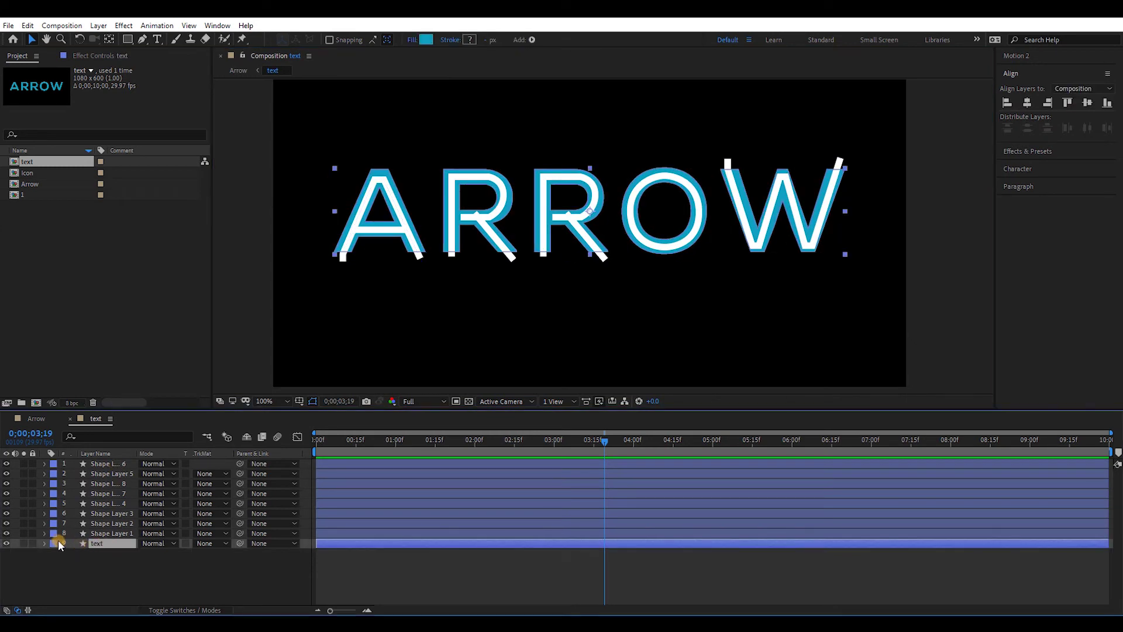
pyautogui.click(51, 544)
pyautogui.click(100, 468)
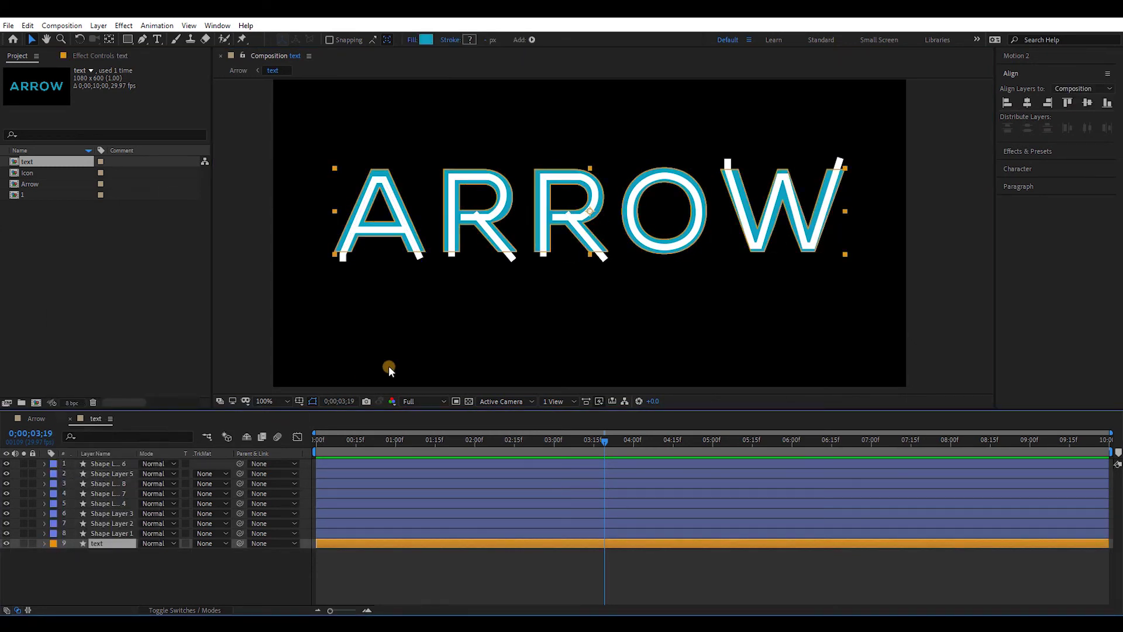
pyautogui.click(400, 349)
pyautogui.moveTo(400, 350); pyautogui.dragTo(427, 352)
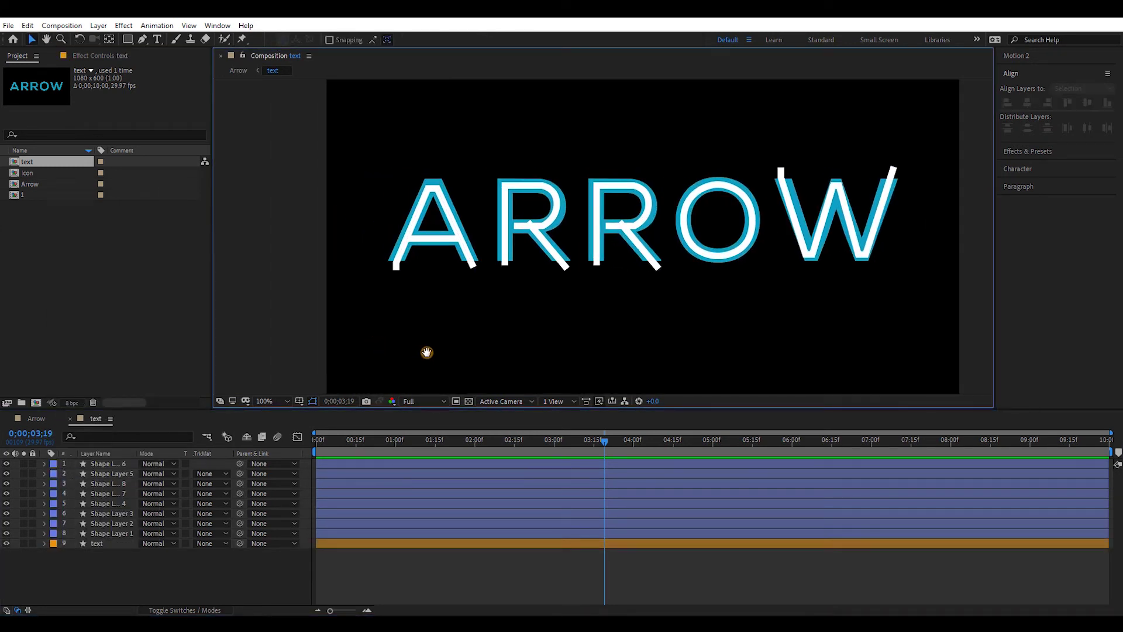
# Step: Set the opacity of all eight letter stroke layers to 60%
pyautogui.click(438, 531)
pyautogui.keyDown('shift'); pyautogui.click(443, 463); pyautogui.keyUp('shift')
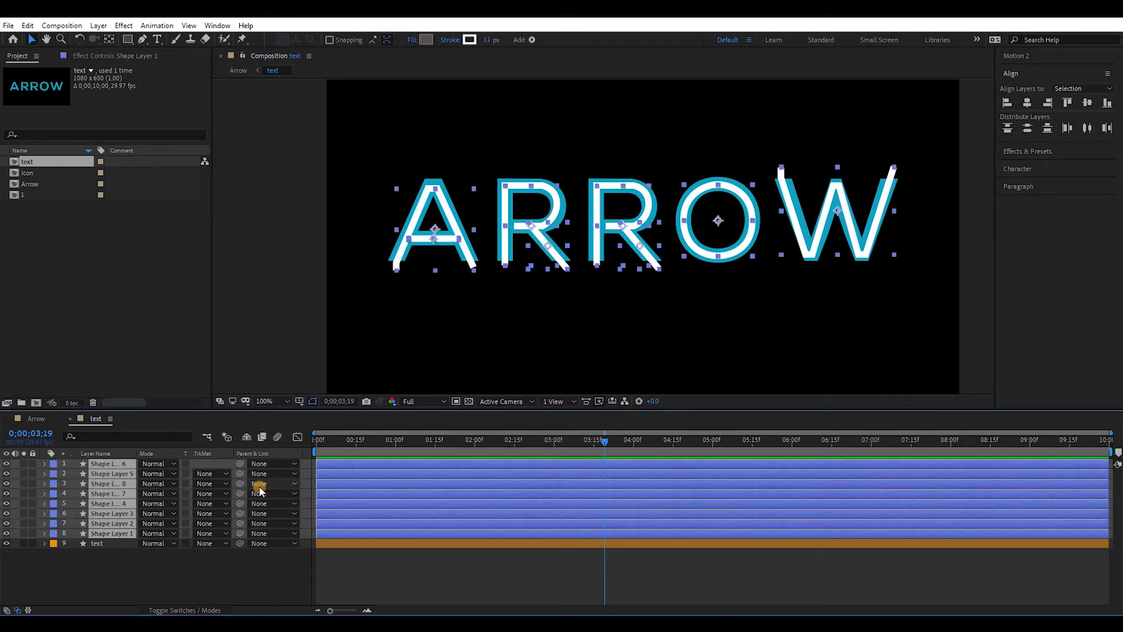
pyautogui.press('t')
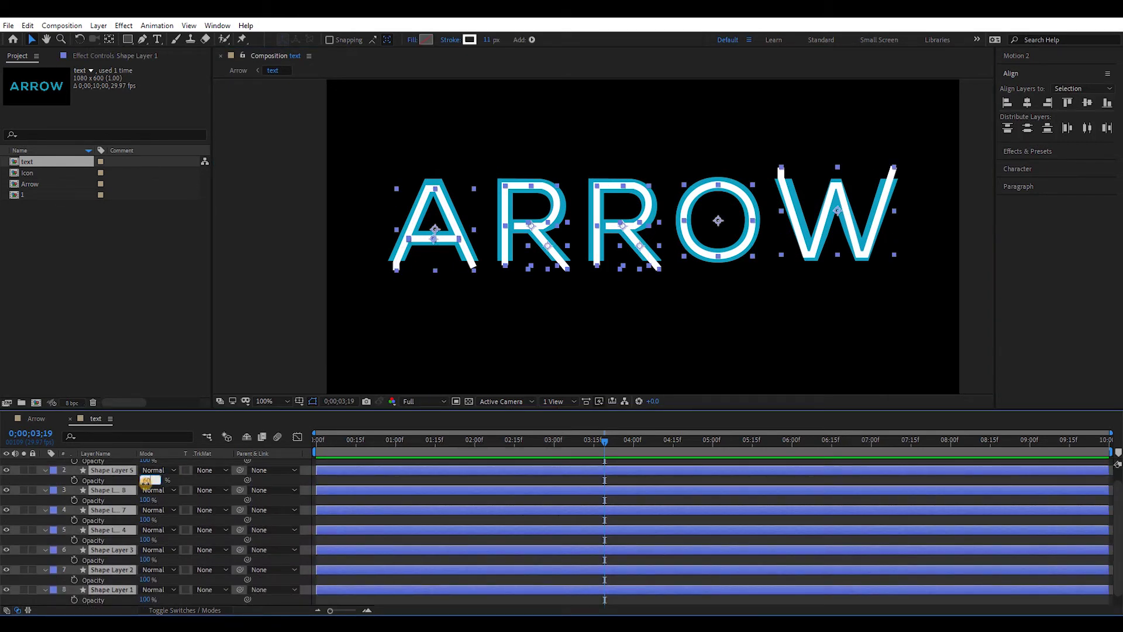
pyautogui.click(146, 480)
pyautogui.write('60')
pyautogui.press('Return')
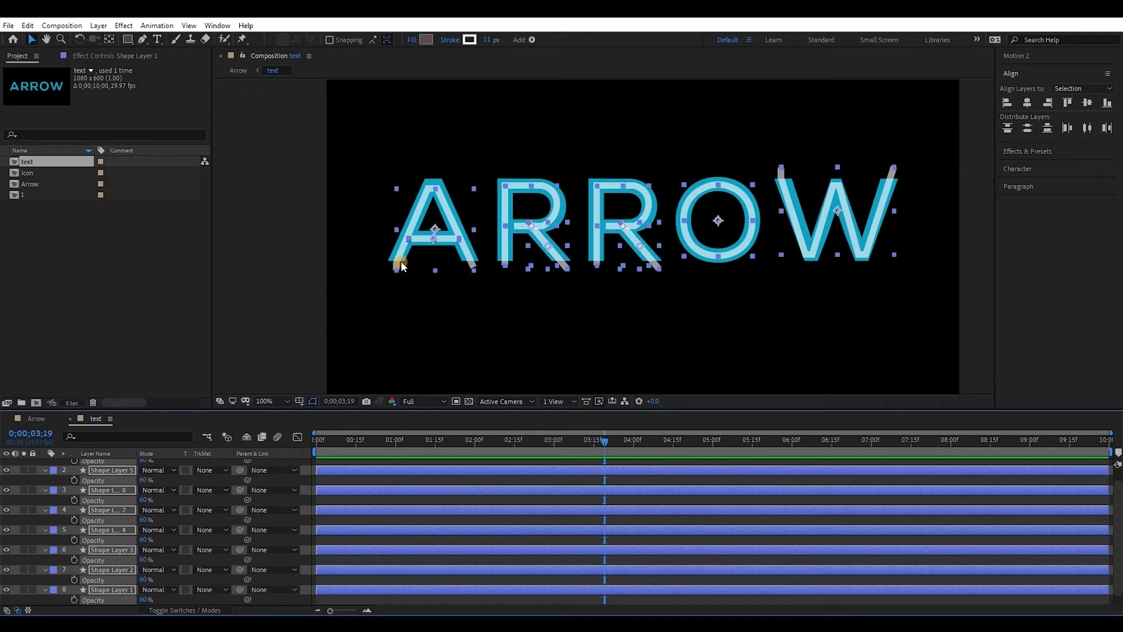
# Step: Increase the stroke width of all the letter strokes to 27 px so they cover the letters
pyautogui.scroll(1, 403, 264)
pyautogui.press('h')
pyautogui.moveTo(403, 269); pyautogui.dragTo(639, 276)
pyautogui.press('v')
pyautogui.scroll(2, 557, 216)
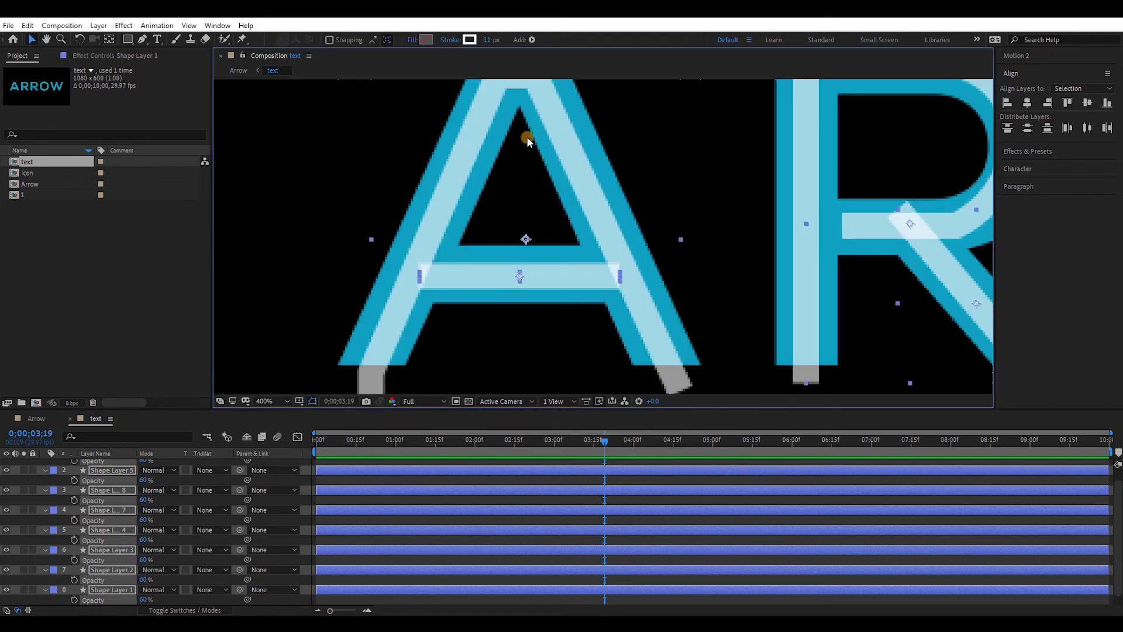
pyautogui.moveTo(498, 39); pyautogui.dragTo(499, 39)
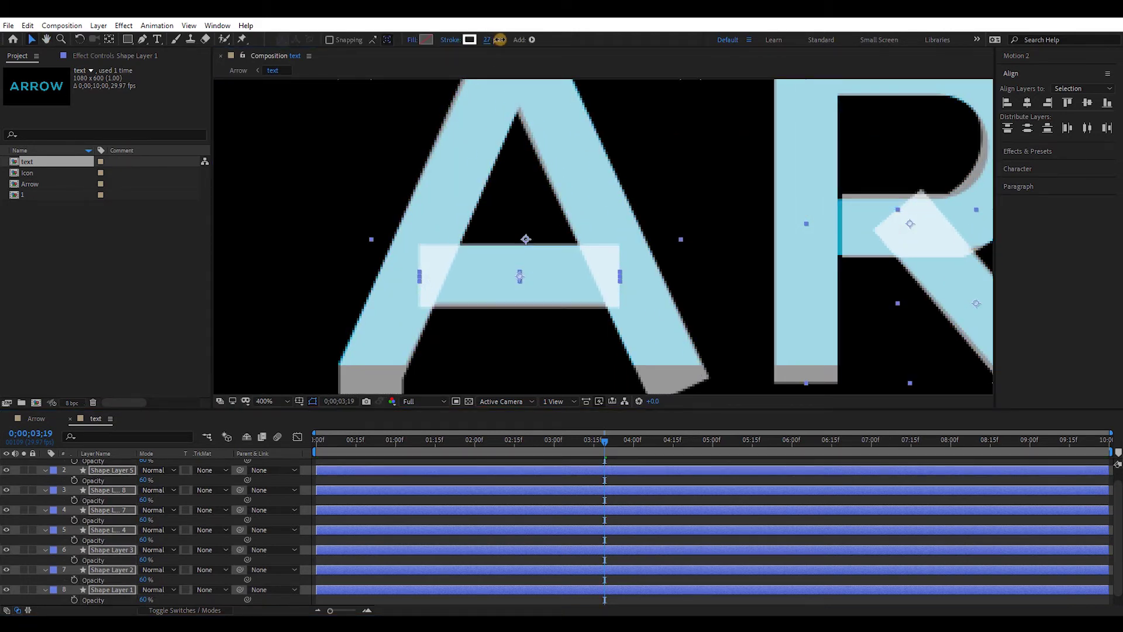
pyautogui.scroll(-2, 604, 240)
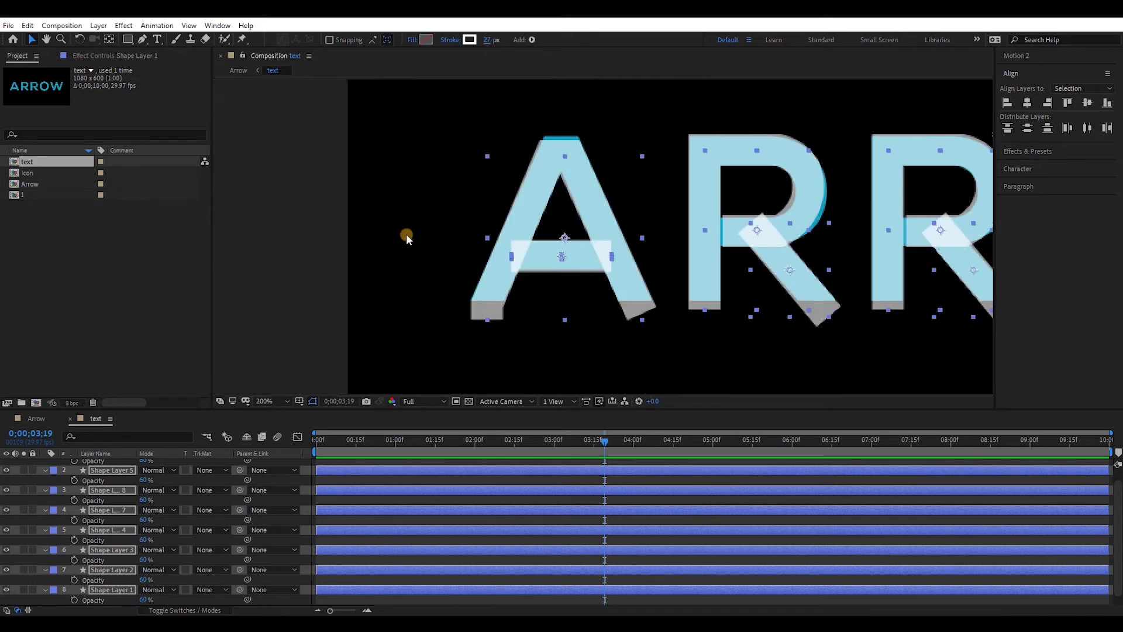
# Step: Reshape the A's outer stroke path by moving its foot and apex points so it fully covers the letter
pyautogui.click(487, 480)
pyautogui.scroll(-1, 487, 478)
pyautogui.click(107, 579)
pyautogui.press('`')
pyautogui.scroll(2, 473, 272)
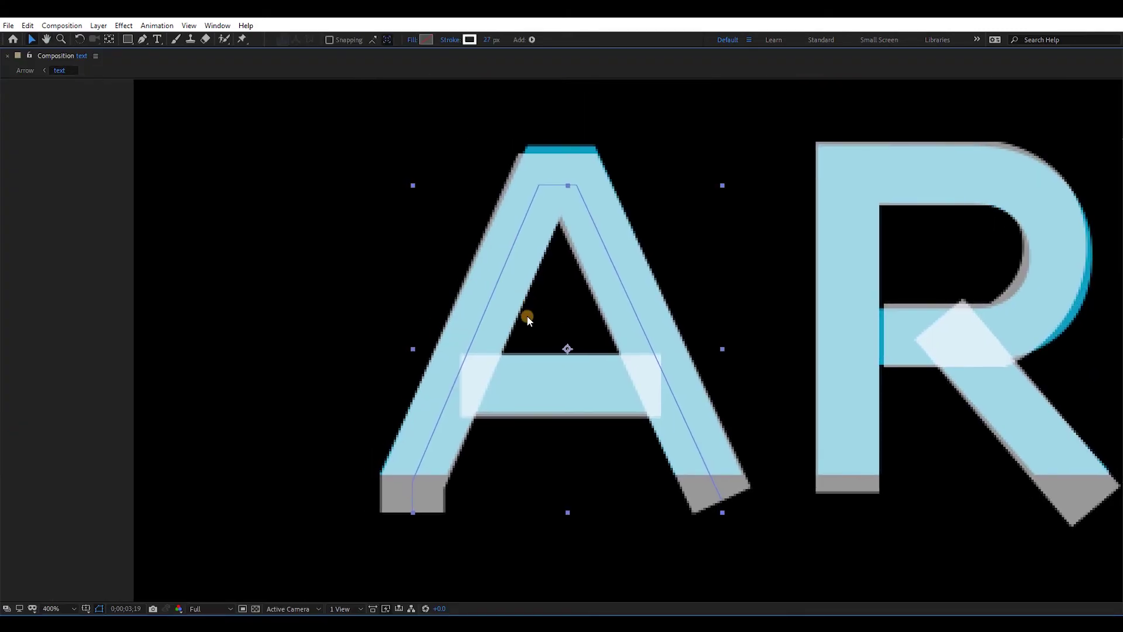
pyautogui.press('g')
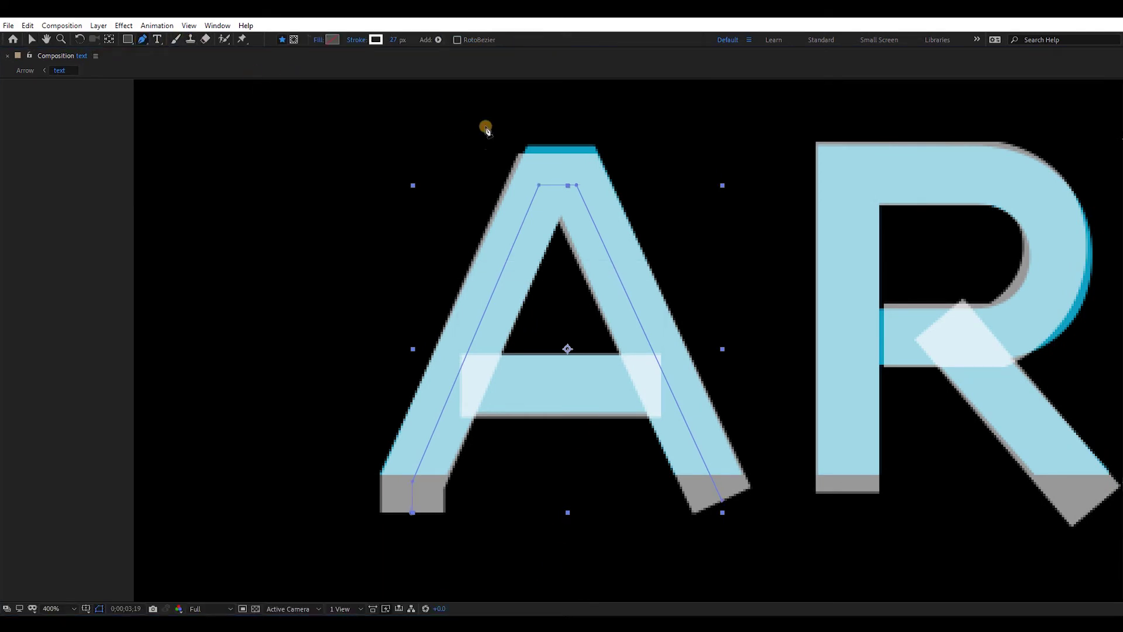
pyautogui.moveTo(412, 483); pyautogui.dragTo(410, 482)
pyautogui.moveTo(539, 185); pyautogui.dragTo(546, 169)
pyautogui.moveTo(577, 185); pyautogui.dragTo(574, 169)
pyautogui.moveTo(721, 500); pyautogui.dragTo(723, 510)
# Step: Set the A outline's stroke width to 28 px and fine-tune its apex point
pyautogui.click(401, 39)
pyautogui.press('Up')
pyautogui.moveTo(575, 169); pyautogui.dragTo(577, 167)
# Step: Lengthen the A's crossbar stroke so it reaches fully across both legs
pyautogui.press('`')
pyautogui.click(704, 560)
pyautogui.press('`')
pyautogui.moveTo(661, 385); pyautogui.dragTo(682, 386)
pyautogui.press('`')
pyautogui.hotkey('shift', 'Left')
pyautogui.hotkey('shift', 'Left')
# Step: Reshape the first R's stem-and-bowl path so the stroke follows the letter's edges
pyautogui.click(837, 540)
pyautogui.press('`')
pyautogui.moveTo(836, 557); pyautogui.dragTo(536, 521)
pyautogui.moveTo(546, 454); pyautogui.dragTo(546, 455)
pyautogui.moveTo(586, 140); pyautogui.dragTo(574, 209)
pyautogui.moveTo(742, 278); pyautogui.dragTo(747, 286)
pyautogui.moveTo(571, 366); pyautogui.dragTo(556, 367)
pyautogui.moveTo(684, 366); pyautogui.dragTo(687, 362)
pyautogui.moveTo(748, 287); pyautogui.dragTo(748, 285)
# Step: Increase the stroke width of the first R's stem and bowl slightly and refine its path points
pyautogui.moveTo(394, 39); pyautogui.dragTo(403, 39)
pyautogui.moveTo(535, 206); pyautogui.dragTo(534, 205)
pyautogui.press('v')
pyautogui.moveTo(534, 523); pyautogui.dragTo(533, 520)
pyautogui.moveTo(677, 204); pyautogui.dragTo(677, 205)
# Step: Adjust the first R's diagonal leg path so its upper end fits inside the letter
pyautogui.moveTo(687, 361); pyautogui.dragTo(557, 331)
pyautogui.press('g')
pyautogui.click(618, 366)
pyautogui.moveTo(553, 316); pyautogui.dragTo(563, 326)
pyautogui.moveTo(711, 502); pyautogui.dragTo(572, 455)
# Step: Delete the two old stroke layers of the second R
pyautogui.press('`')
pyautogui.click(558, 499)
pyautogui.keyDown('shift'); pyautogui.click(559, 480); pyautogui.keyUp('shift')
pyautogui.press('Delete')
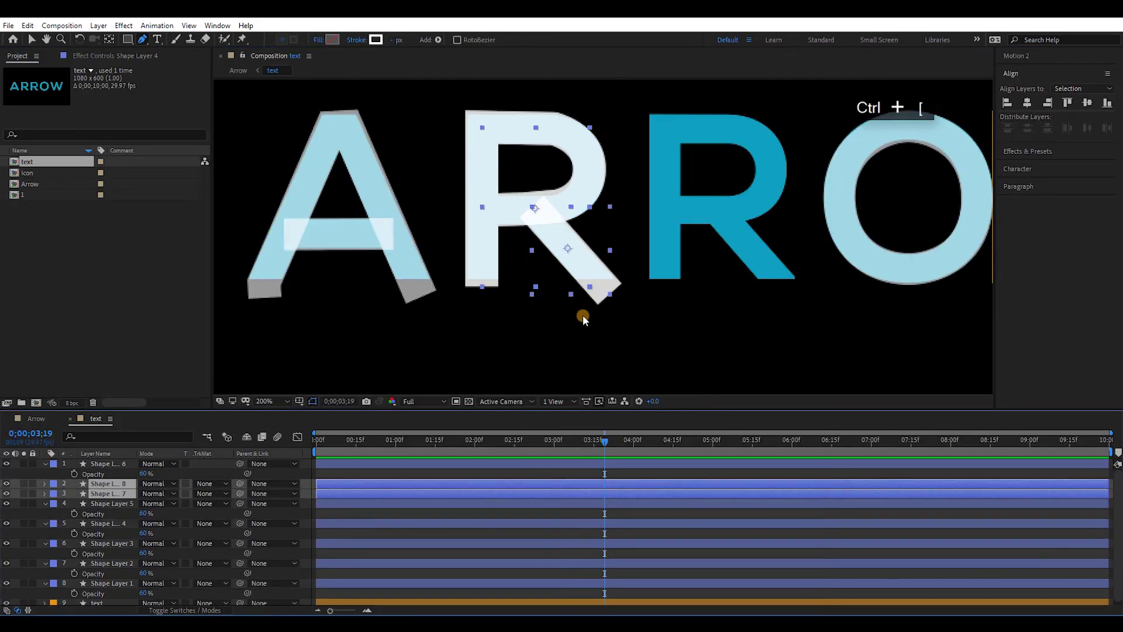
# Step: Place duplicates of the first R's two adjusted strokes below the O's stroke layer and move them over the second R
pyautogui.hotkey('ctrl', '[')
pyautogui.hotkey('shift', 'Right')
pyautogui.hotkey('shift', 'Right')
pyautogui.hotkey('shift', 'Right')
pyautogui.hotkey('shift', 'Right')
pyautogui.hotkey('shift', 'Right')
pyautogui.hotkey('shift', 'Right')
pyautogui.hotkey('shift', 'Right')
pyautogui.hotkey('shift', 'Right')
pyautogui.hotkey('shift', 'Right')
pyautogui.hotkey('shift', 'Right')
pyautogui.hotkey('shift', 'Right')
pyautogui.hotkey('shift', 'Right')
pyautogui.hotkey('shift', 'Right')
pyautogui.hotkey('shift', 'Right')
pyautogui.hotkey('shift', 'Right')
pyautogui.hotkey('shift', 'Right')
# Step: Set the W's stroke width to 29 px with its path open for point editing
pyautogui.moveTo(933, 247); pyautogui.dragTo(687, 265)
pyautogui.click(686, 264)
pyautogui.scroll(1, 687, 264)
pyautogui.press('`')
pyautogui.click(143, 39)
pyautogui.click(620, 463)
pyautogui.click(622, 463)
pyautogui.scroll(-1, 757, 457)
pyautogui.press('`')
pyautogui.click(395, 39)
pyautogui.keyDown('ctrl'); pyautogui.click(893, 173); pyautogui.keyUp('ctrl')
pyautogui.scroll(1, 893, 173)
pyautogui.press('`')
# Step: Move the W's path points so the stroke covers both outer arms, the middle peak and the lower corners
pyautogui.moveTo(582, 216); pyautogui.dragTo(587, 213)
pyautogui.moveTo(581, 170)
pyautogui.mouseDown()
pyautogui.moveTo(589, 201)
pyautogui.moveTo(586, 192)
pyautogui.mouseUp()
pyautogui.moveTo(679, 521); pyautogui.dragTo(717, 528)
pyautogui.moveTo(813, 246); pyautogui.dragTo(807, 245)
pyautogui.moveTo(919, 521); pyautogui.dragTo(935, 526)
pyautogui.press('v')
pyautogui.scroll(-2, 891, 255)
pyautogui.press('`')
# Step: Set the opacity of all eight letter stroke layers to 100%
pyautogui.click(627, 583)
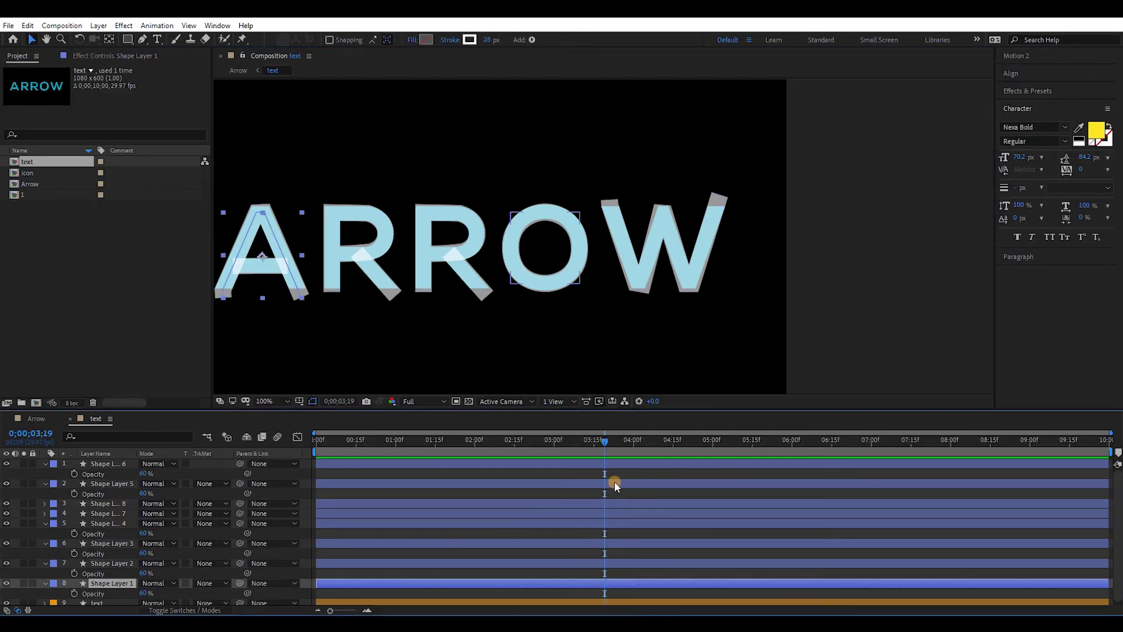
pyautogui.hotkey('ctrl', 'a')
pyautogui.moveTo(148, 477); pyautogui.dragTo(363, 468)
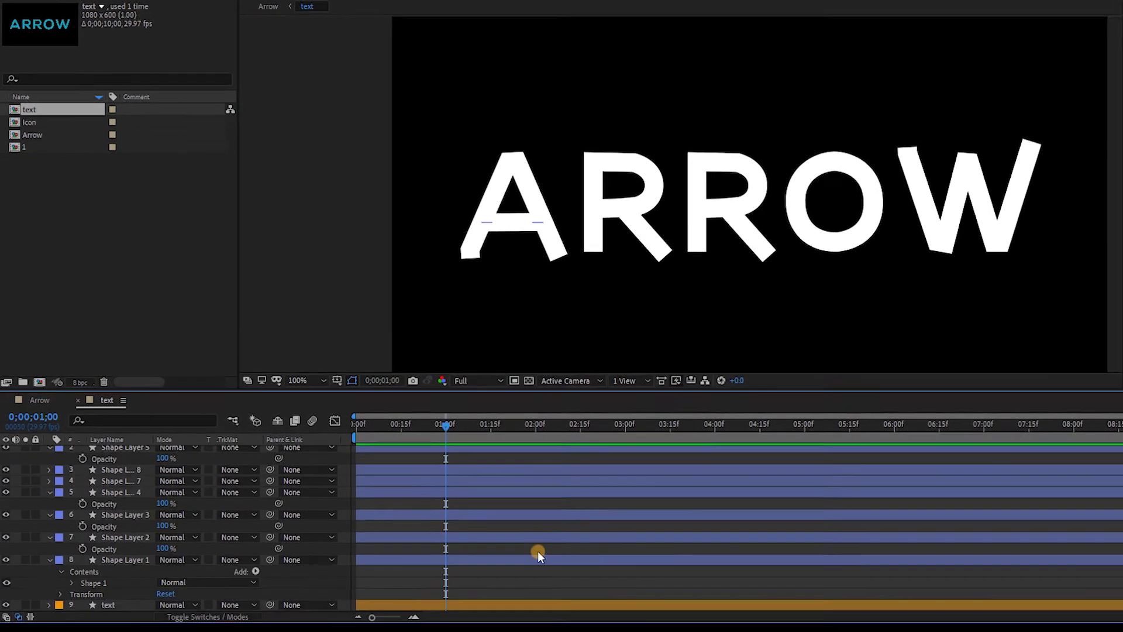
# Step: Add Trim Paths to the A's outline stroke layer and expand its properties
pyautogui.click(436, 583)
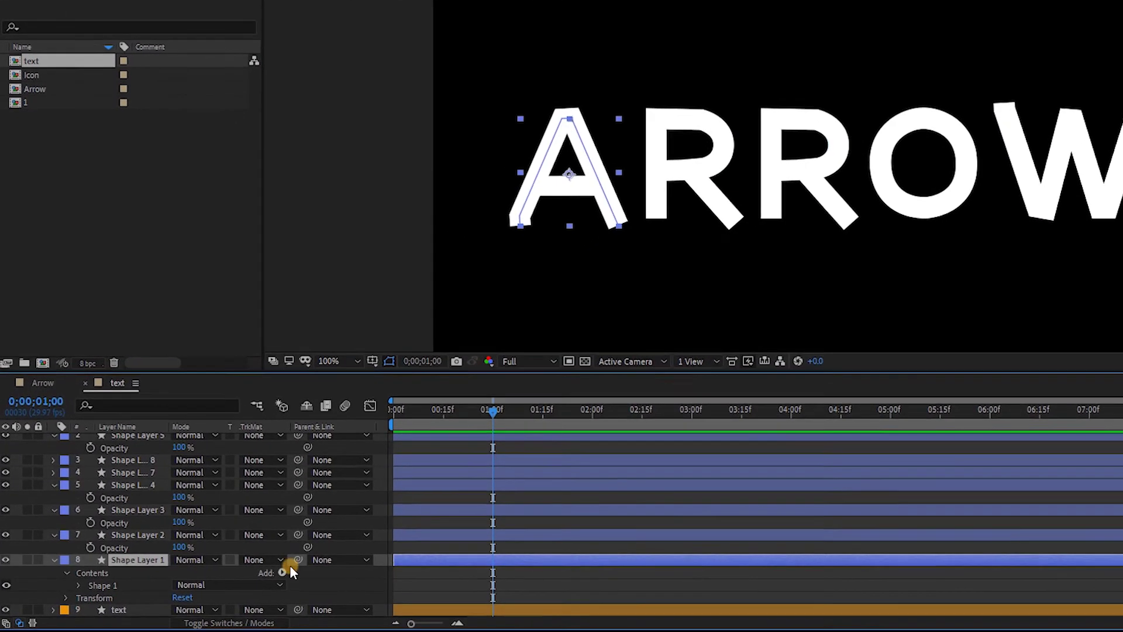
pyautogui.click(270, 572)
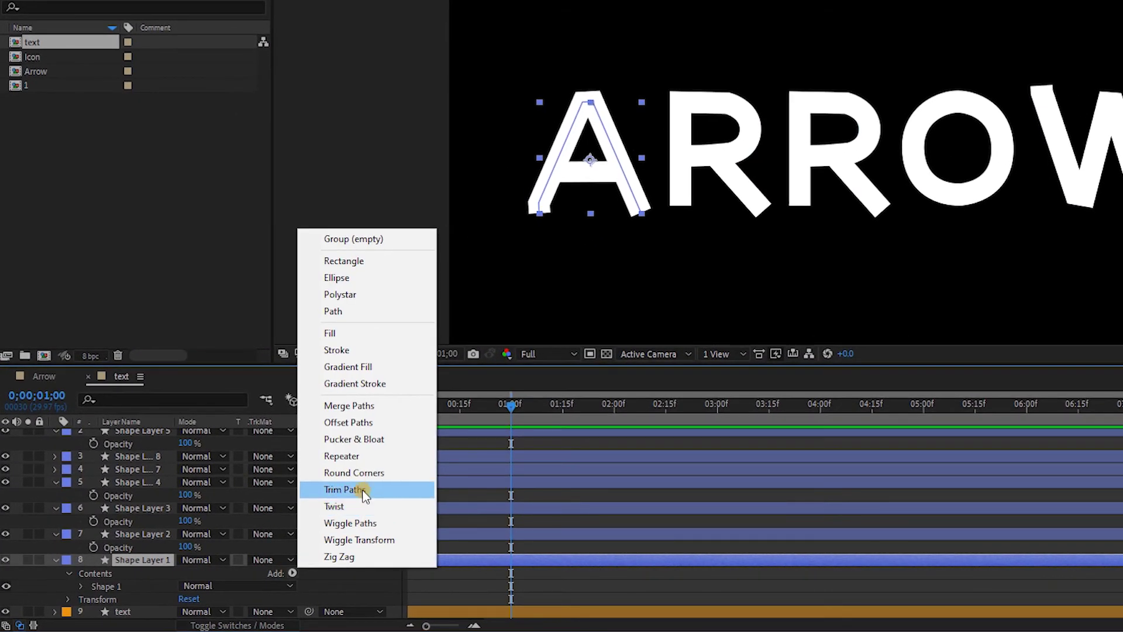
pyautogui.click(364, 493)
pyautogui.click(82, 599)
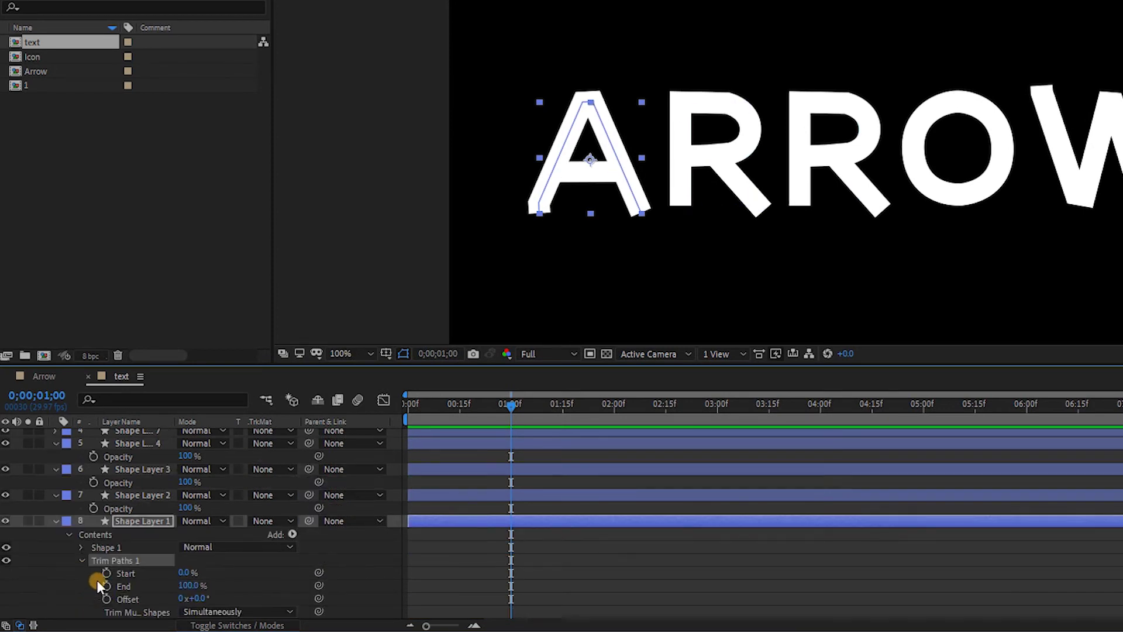
# Step: Keyframe the A outline's trim End from 0% at 0;00;01;00 to 100% at about 0;00;02;04
pyautogui.moveTo(513, 564); pyautogui.dragTo(628, 560)
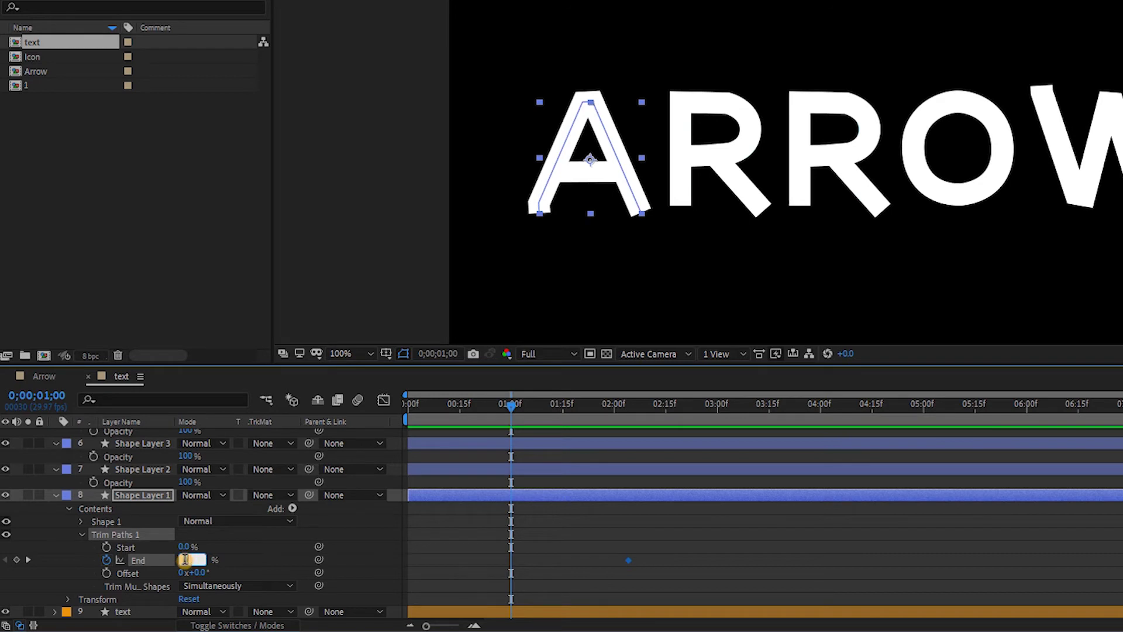
pyautogui.write('0')
pyautogui.press('Return')
# Step: Set the work area from 0;00;01;00 to about 0;00;02;19 and preview the A's reveal
pyautogui.press('b')
pyautogui.press('space')
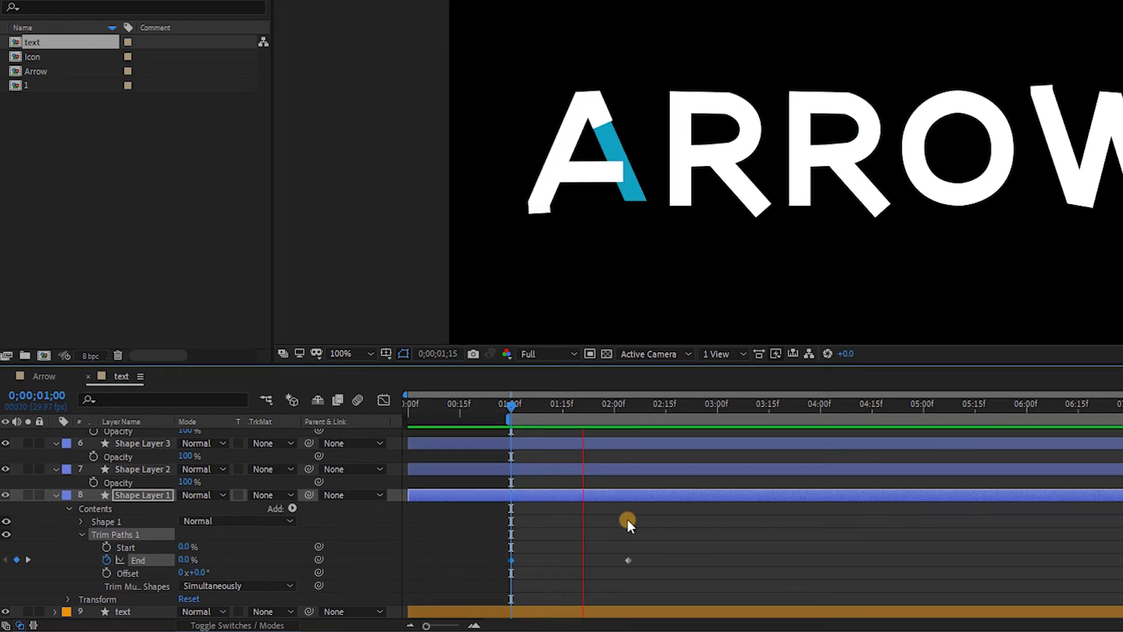
pyautogui.press('space')
pyautogui.press('n')
# Step: Apply Easy Ease to both trim End keyframes of the A's outline stroke
pyautogui.moveTo(679, 538); pyautogui.dragTo(510, 578)
pyautogui.rightClick(628, 560)
pyautogui.moveTo(674, 544)
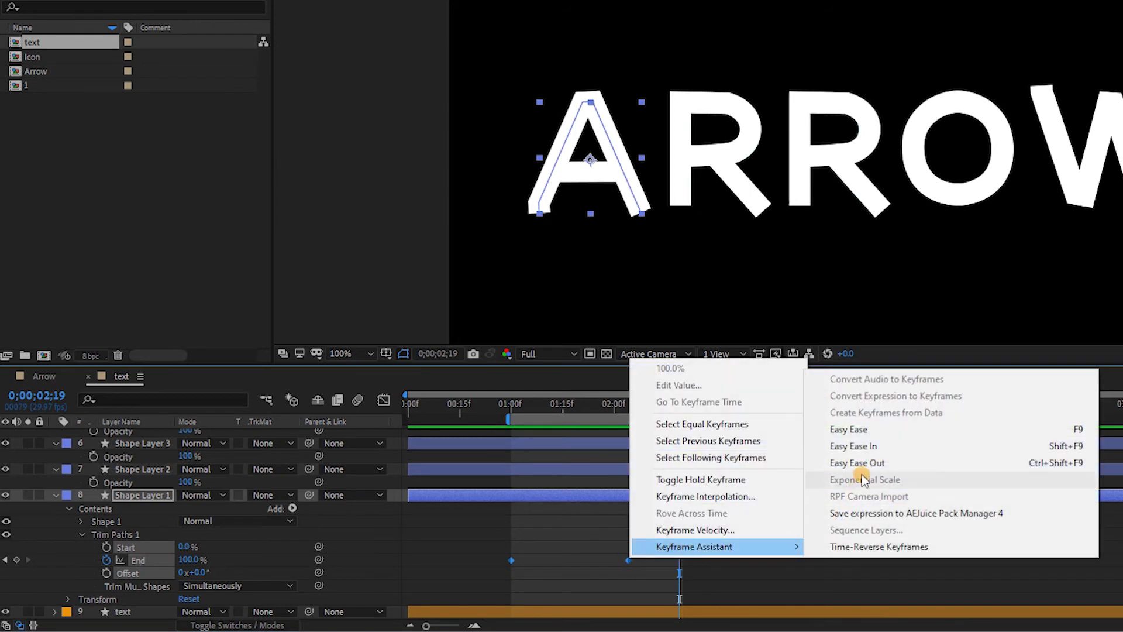
pyautogui.click(870, 434)
pyautogui.moveTo(647, 531); pyautogui.dragTo(500, 565)
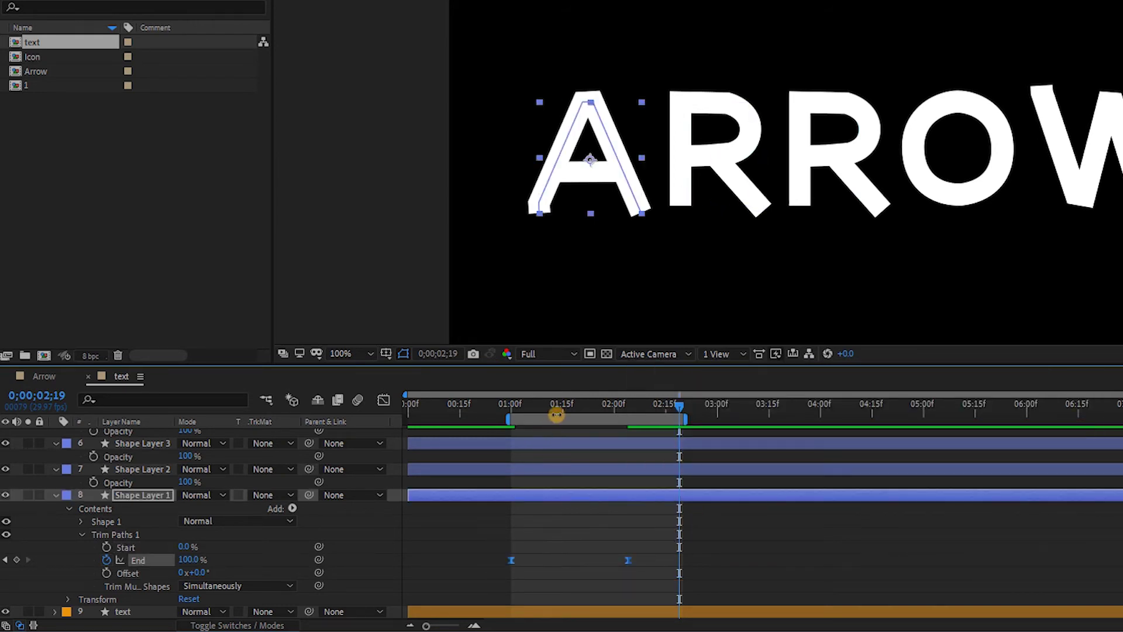
# Step: Shift the work area a few frames earlier and preview the eased A reveal
pyautogui.moveTo(554, 417); pyautogui.dragTo(545, 419)
pyautogui.press('space')
pyautogui.press('space')
pyautogui.press('space')
# Step: Reshape the trim End speed curve into a steep mid-animation peak with long eases at both ends, and preview it
pyautogui.hotkey('shift', 'F3')
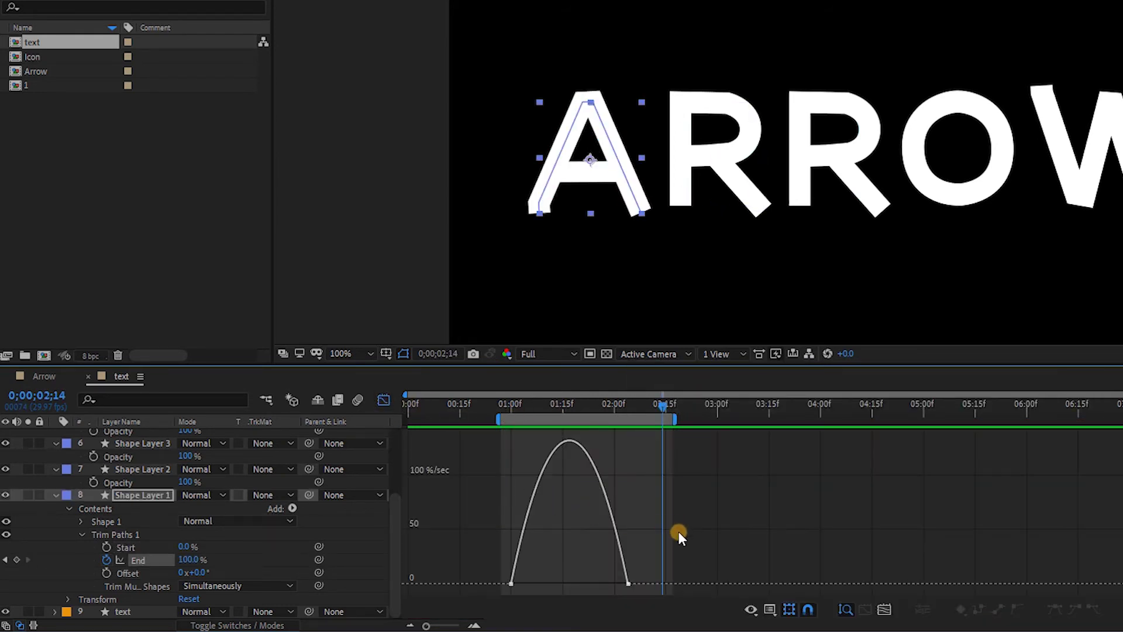
pyautogui.moveTo(608, 578)
pyautogui.mouseDown()
pyautogui.moveTo(544, 581)
pyautogui.moveTo(589, 583)
pyautogui.mouseUp()
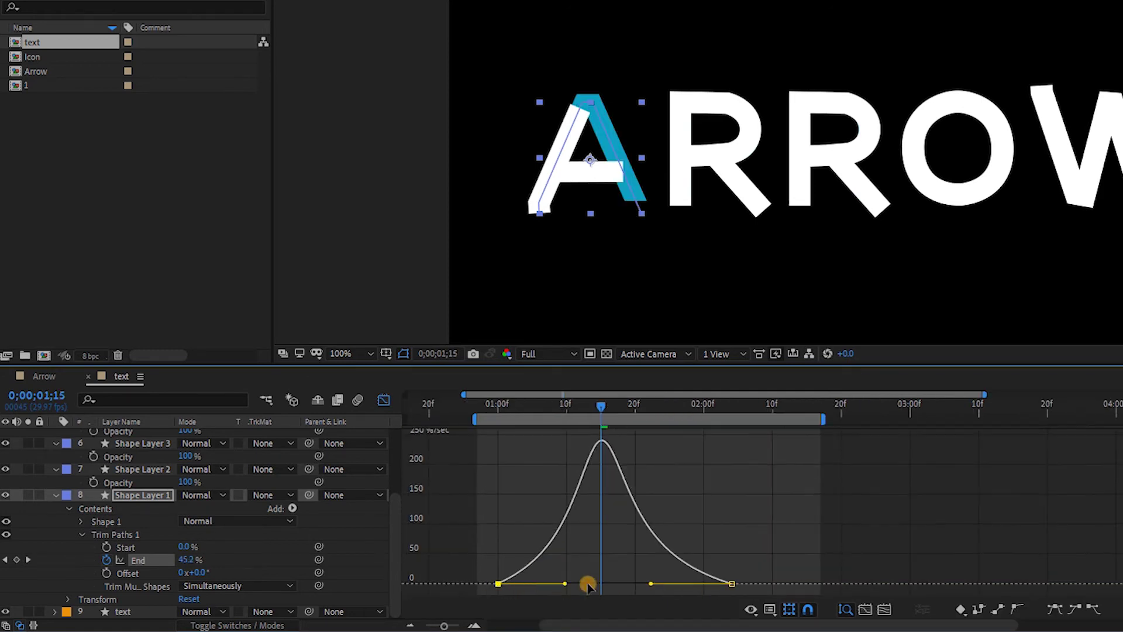
pyautogui.moveTo(650, 583); pyautogui.dragTo(659, 583)
pyautogui.press('space')
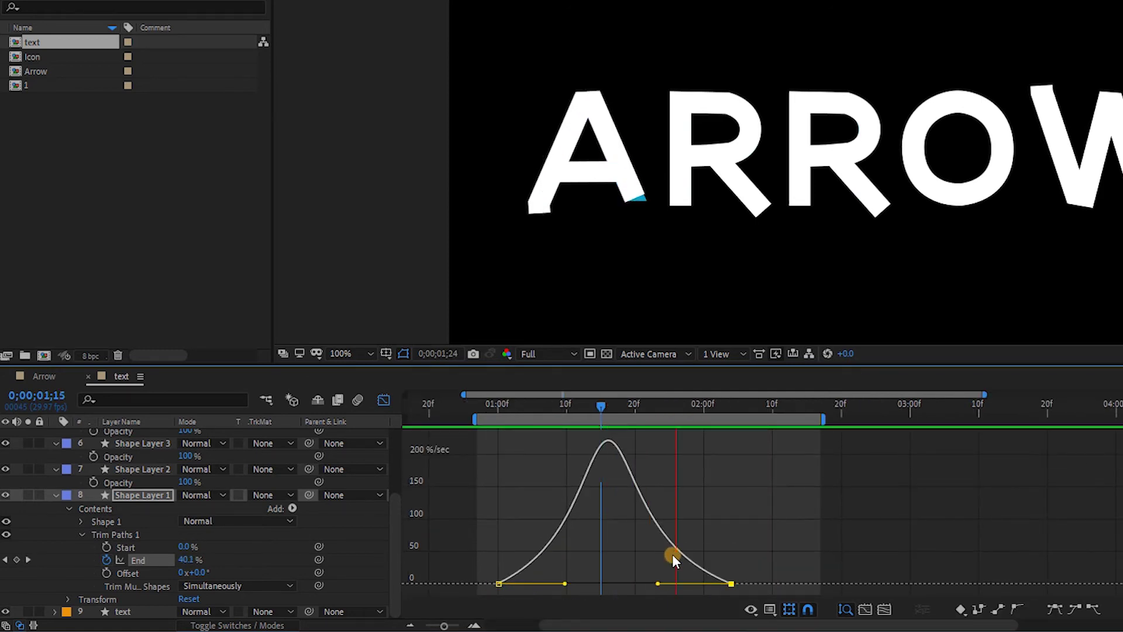
pyautogui.press('space')
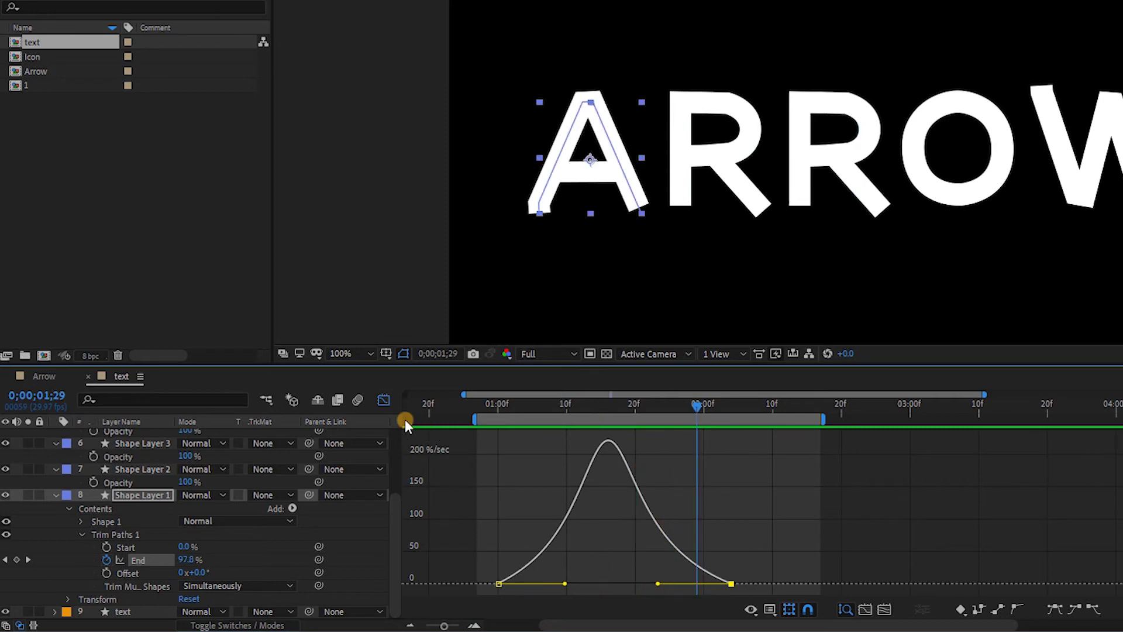
# Step: Move the A outline's ending trim keyframe to about 0;00;02;02 and preview the reveal
pyautogui.click(384, 399)
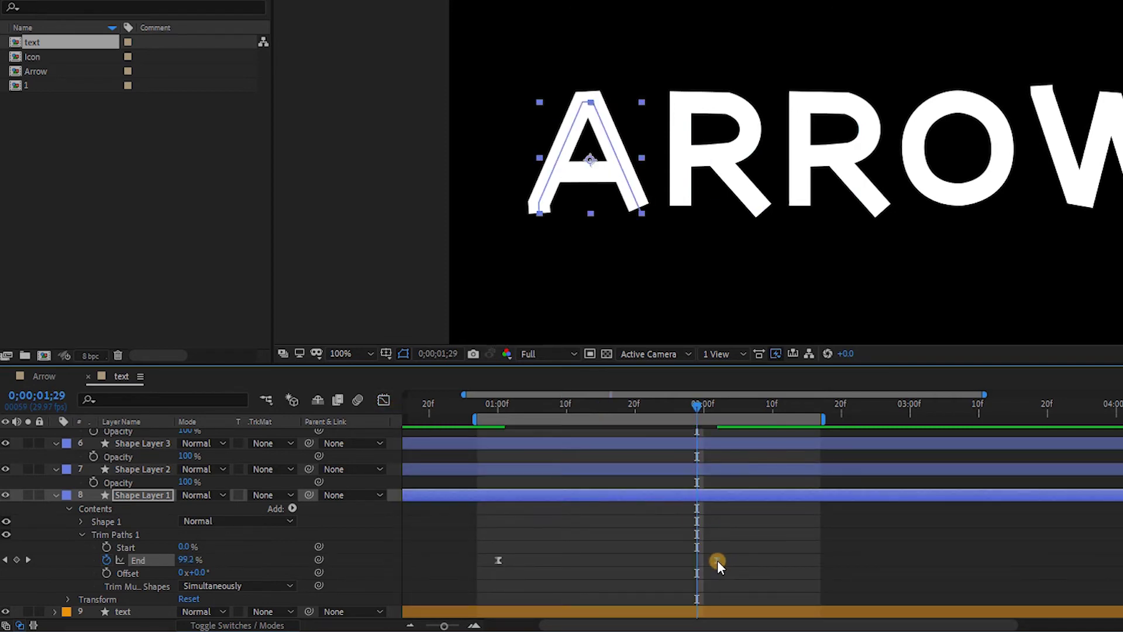
pyautogui.click(470, 402)
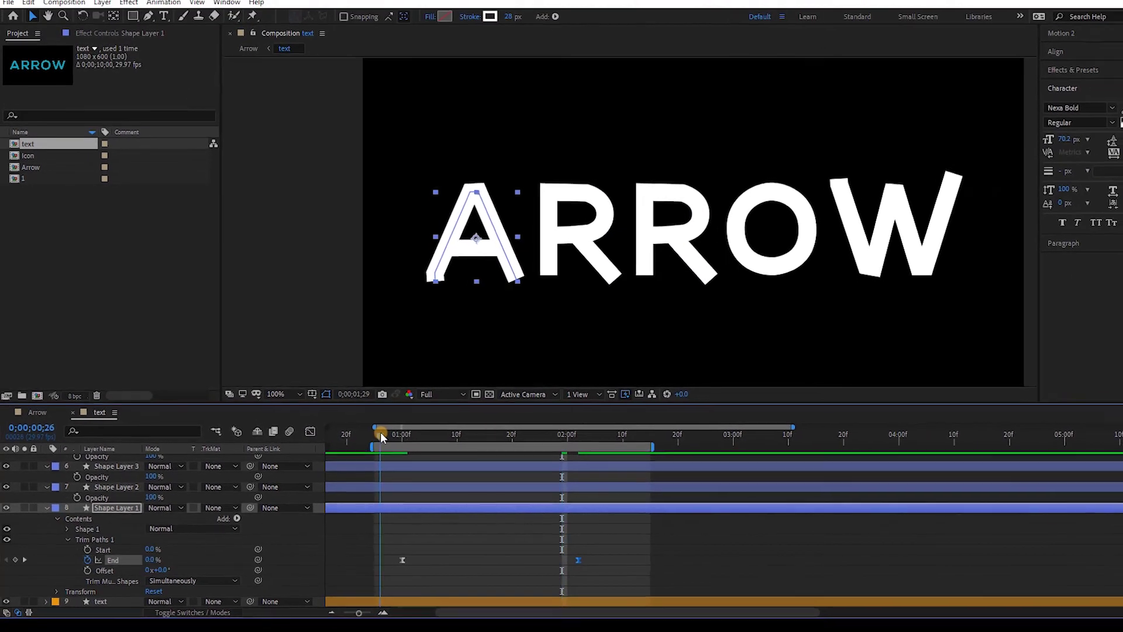
pyautogui.press('space')
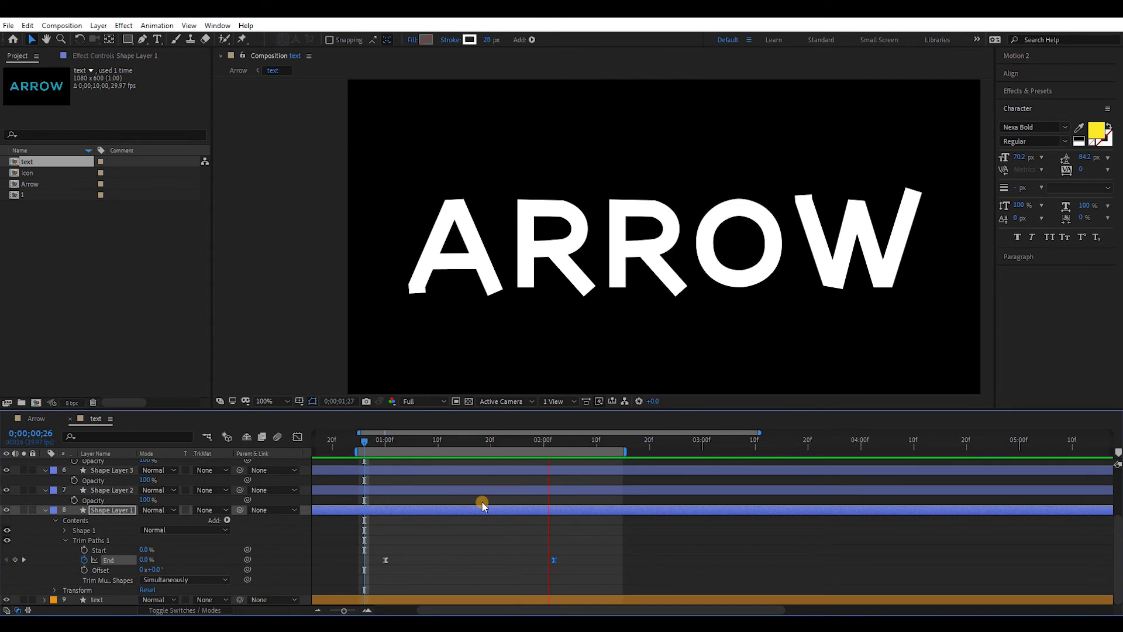
pyautogui.press('space')
# Step: Copy the A outline's trim End keyframes and paste them onto the other seven letter strokes at 0;00;01;00
pyautogui.moveTo(574, 540); pyautogui.dragTo(382, 576)
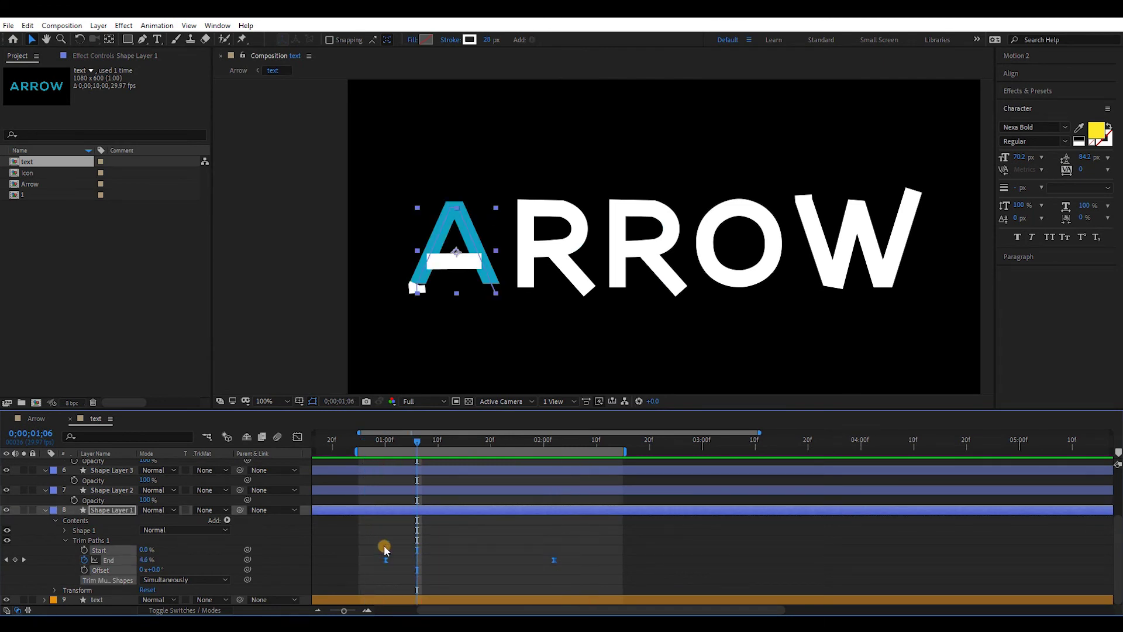
pyautogui.click(8, 560)
pyautogui.click(407, 491)
pyautogui.scroll(3, 419, 490)
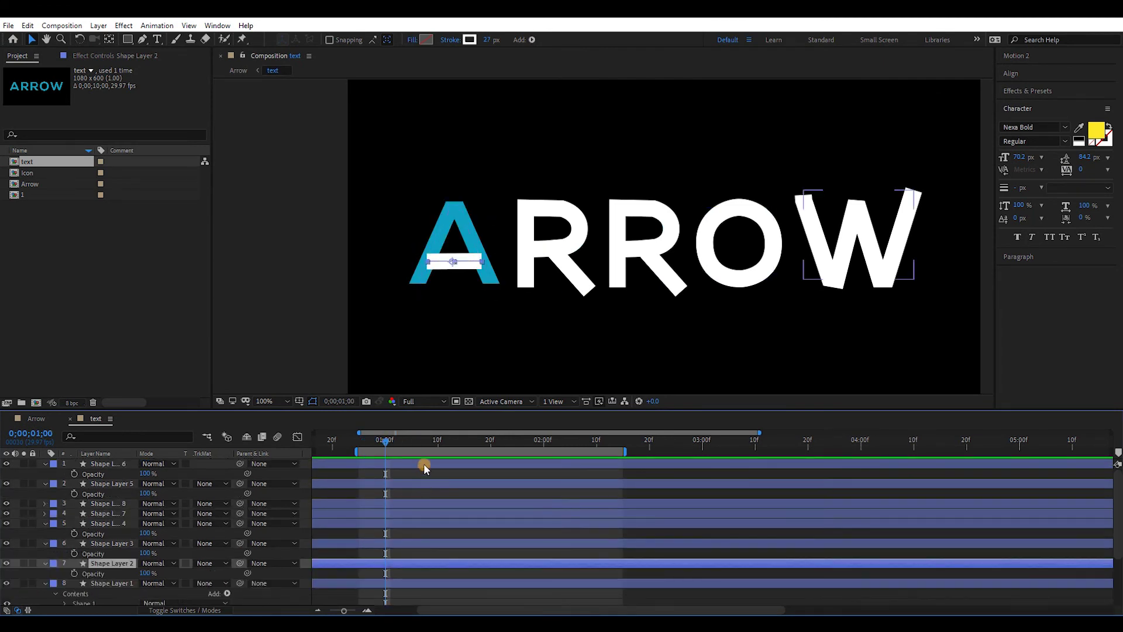
pyautogui.hotkey('ctrl', 'a')
pyautogui.hotkey('ctrl', 'v')
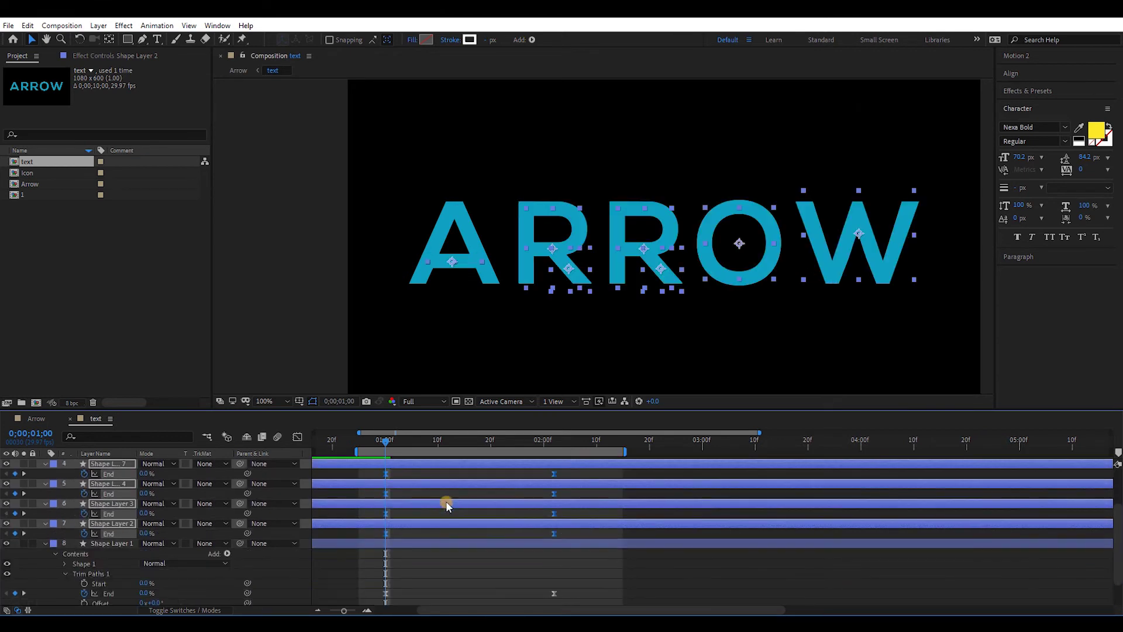
# Step: Show the A outline layer's keyframes and preview the simultaneous reveal of all letters
pyautogui.click(440, 545)
pyautogui.press('u')
pyautogui.press('-')
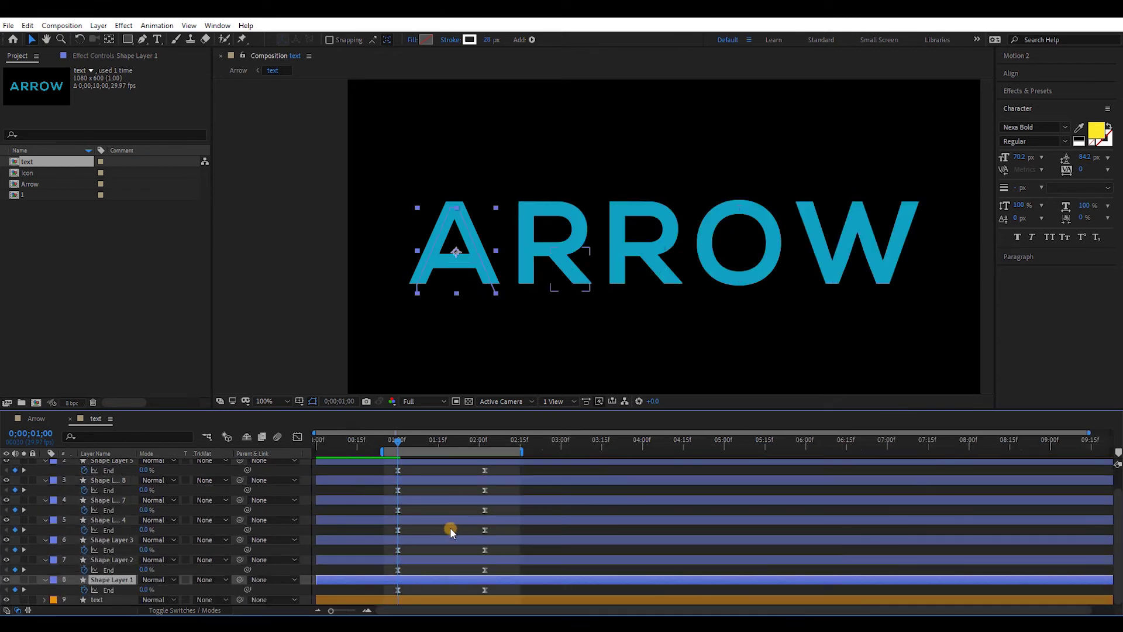
pyautogui.scroll(1, 451, 528)
pyautogui.press('space')
pyautogui.click(501, 490)
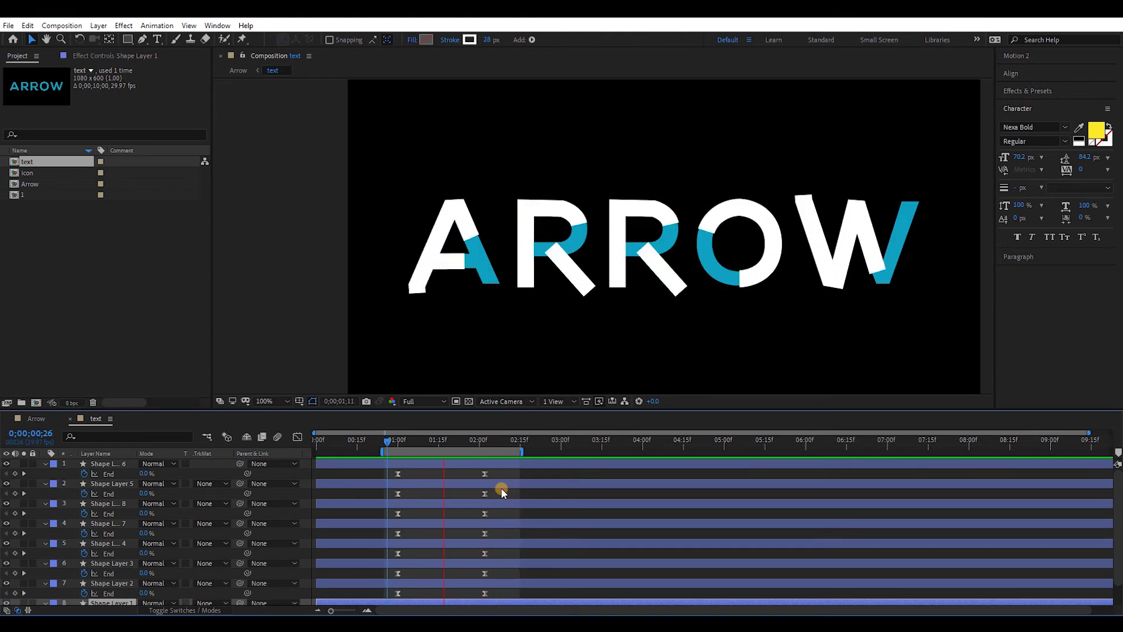
pyautogui.press('space')
# Step: Trim the start of all eight letter stroke layers to 0;00;01;00
pyautogui.moveTo(391, 445); pyautogui.dragTo(398, 448)
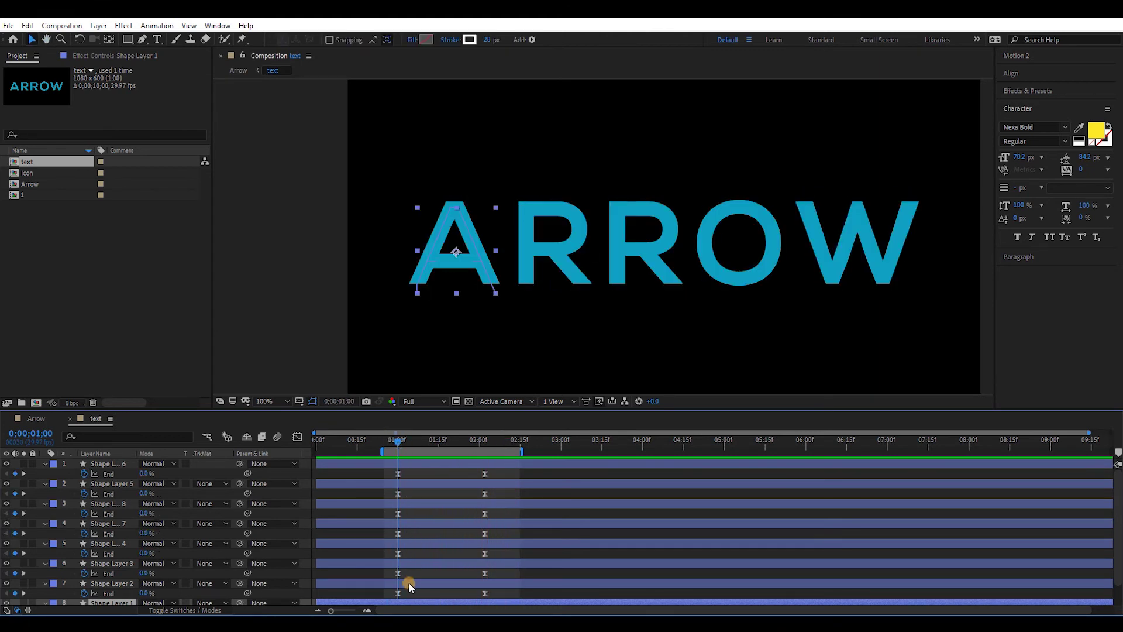
pyautogui.scroll(-1, 408, 583)
pyautogui.scroll(1, 411, 559)
pyautogui.hotkey('ctrl', 'a')
pyautogui.hotkey('alt', '[')
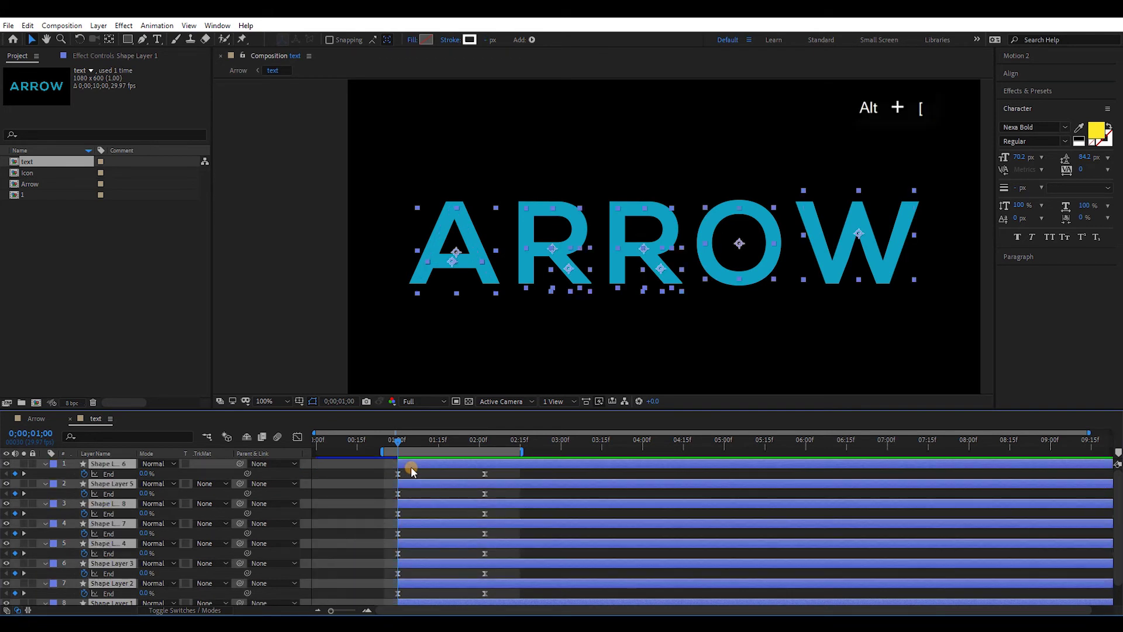
# Step: Shift the seven stroke layers above the A's outline so the crossbar starts about 3 frames after it
pyautogui.click(380, 500)
pyautogui.scroll(-1, 419, 559)
pyautogui.click(419, 559)
pyautogui.scroll(1, 416, 467)
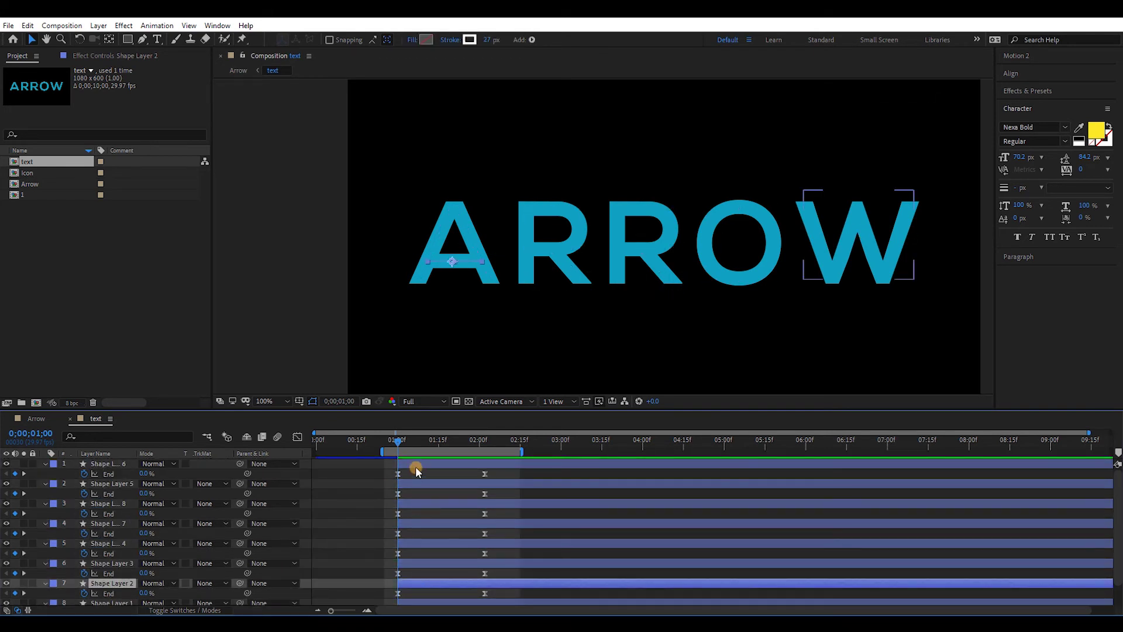
pyautogui.moveTo(417, 471); pyautogui.dragTo(397, 533)
pyautogui.scroll(1, 404, 559)
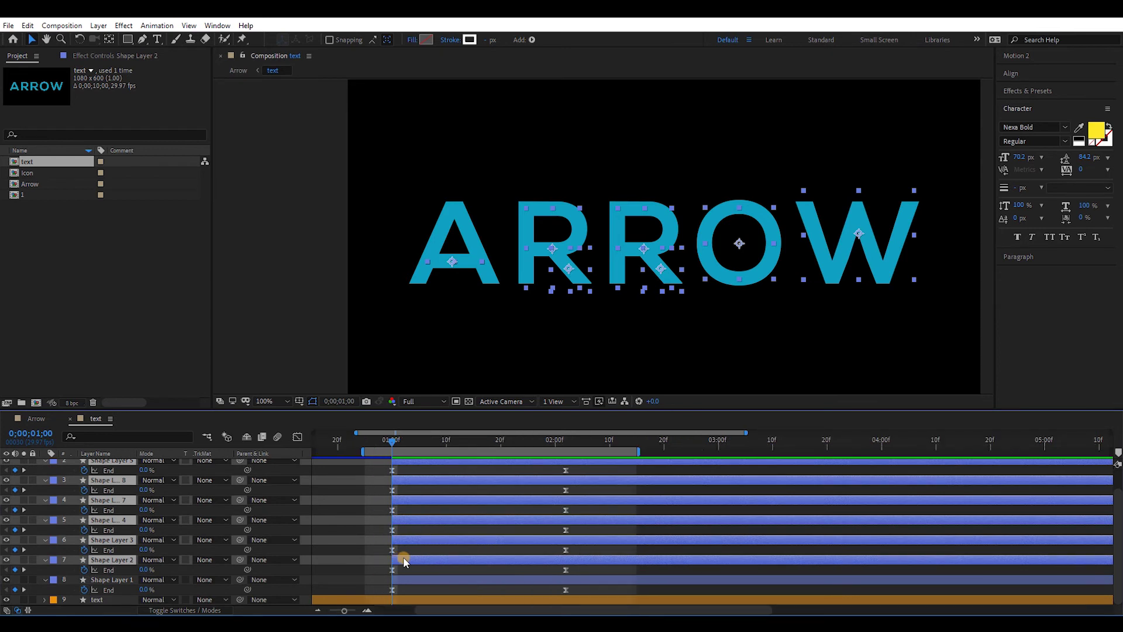
pyautogui.scroll(1, 384, 560)
pyautogui.moveTo(421, 563); pyautogui.dragTo(443, 561)
pyautogui.keyDown('ctrl'); pyautogui.click(454, 559); pyautogui.keyUp('ctrl')
# Step: Stagger the remaining R, O and W stroke layers upward so each starts about 3 frames after the one below
pyautogui.keyDown('ctrl'); pyautogui.click(485, 537); pyautogui.keyUp('ctrl')
pyautogui.moveTo(454, 540); pyautogui.dragTo(518, 519)
pyautogui.keyDown('ctrl'); pyautogui.click(518, 519); pyautogui.keyUp('ctrl')
pyautogui.moveTo(521, 501); pyautogui.dragTo(555, 502)
pyautogui.keyDown('ctrl'); pyautogui.click(559, 500); pyautogui.keyUp('ctrl')
pyautogui.scroll(1, 558, 502)
pyautogui.click(619, 473)
pyautogui.moveTo(615, 464); pyautogui.dragTo(649, 451)
pyautogui.scroll(-4, 647, 468)
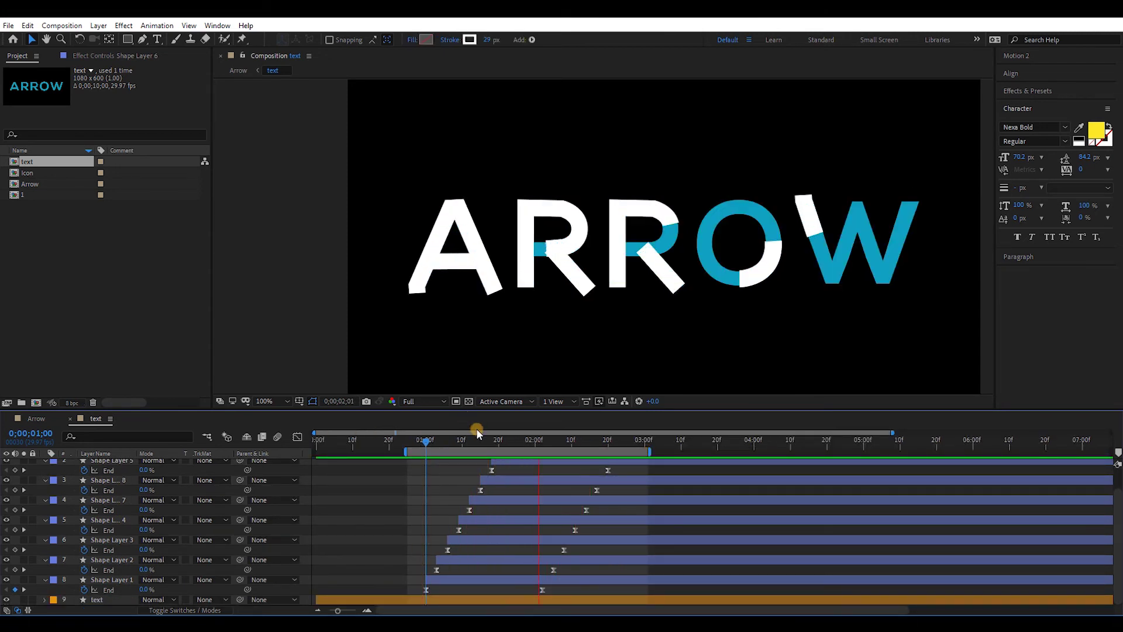
# Step: Move the ending trim keyframes of all eight letter strokes about 3 frames earlier and preview the staggered reveal
pyautogui.press('space')
pyautogui.moveTo(621, 464); pyautogui.dragTo(534, 591)
pyautogui.click(422, 446)
pyautogui.press('space')
pyautogui.press('space')
pyautogui.moveTo(536, 590); pyautogui.dragTo(530, 591)
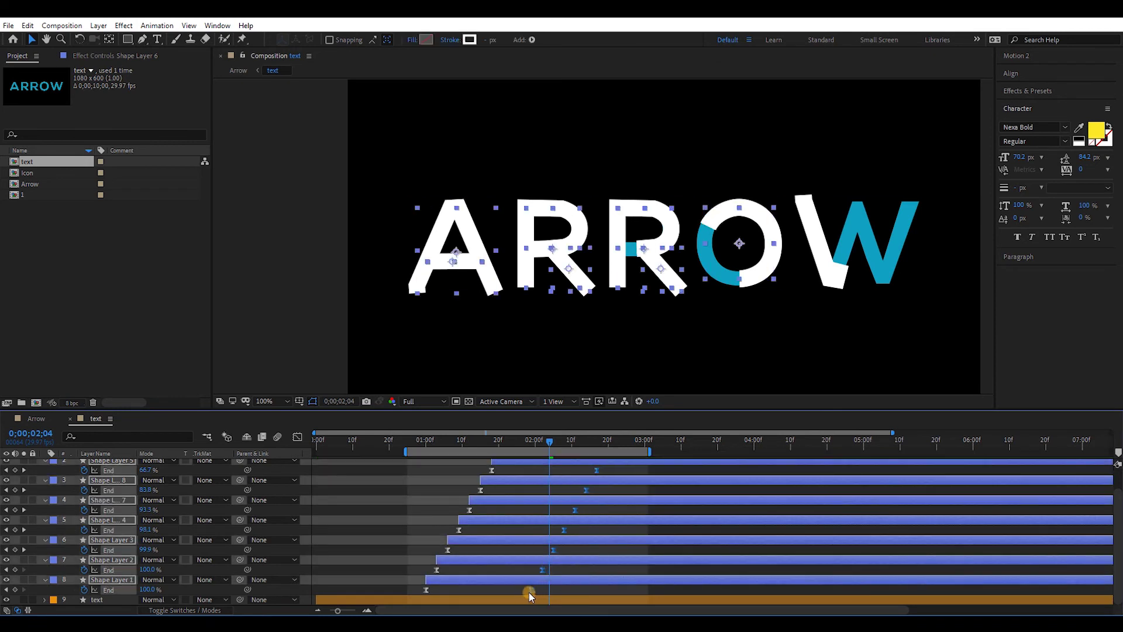
pyautogui.click(426, 444)
pyautogui.press('space')
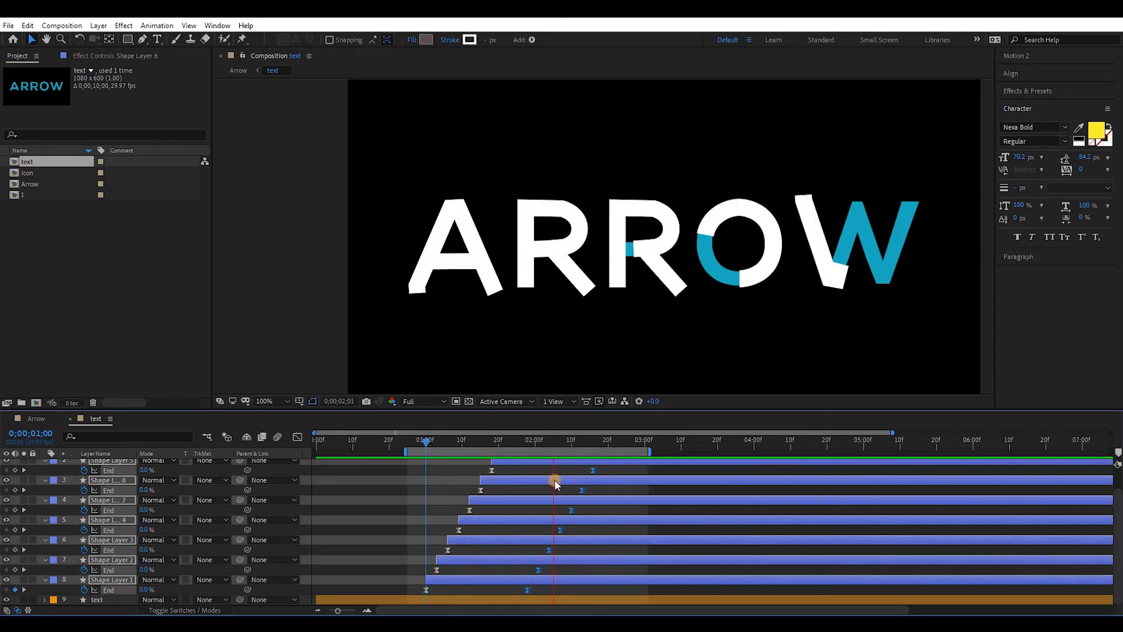
pyautogui.moveTo(527, 590); pyautogui.dragTo(531, 591)
pyautogui.press('space')
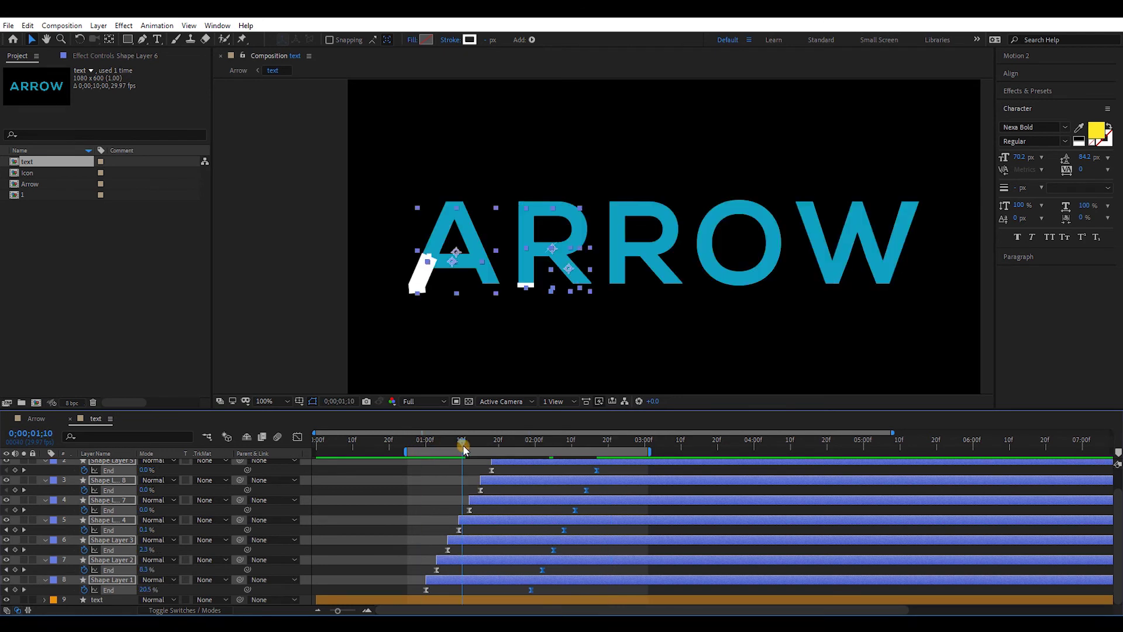
# Step: Trim the start of the A's crossbar stroke layer to about 0;00;01;11 and preview the reveal
pyautogui.click(467, 562)
pyautogui.moveTo(437, 558); pyautogui.dragTo(467, 555)
pyautogui.press('space')
pyautogui.moveTo(436, 442); pyautogui.dragTo(524, 448)
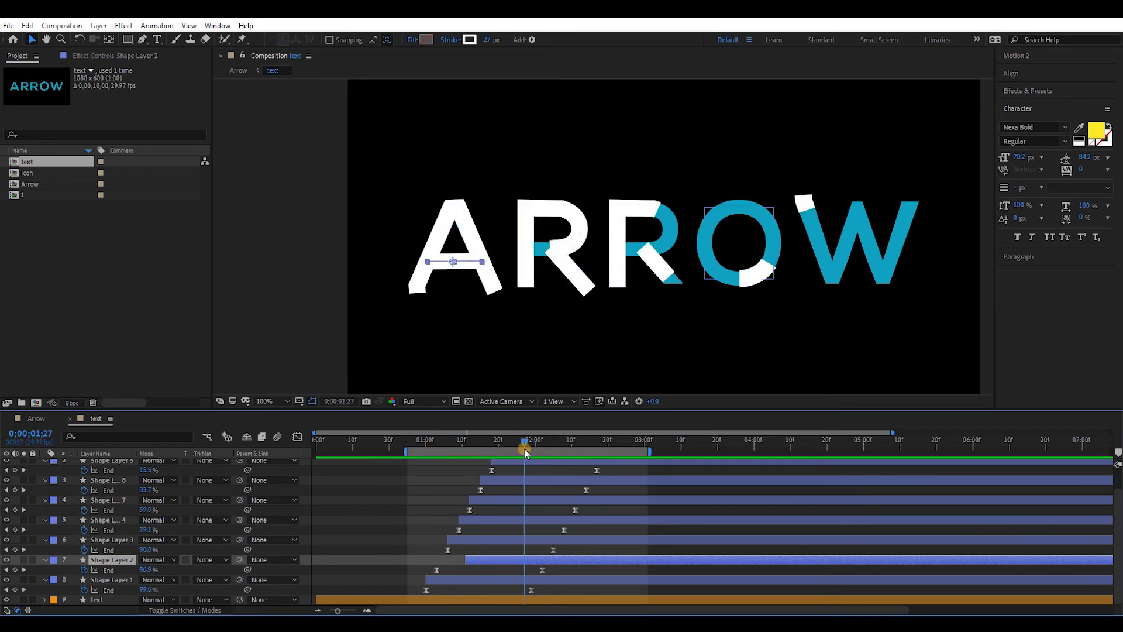
# Step: Delay the first End keyframes of the two R leg strokes to about 0;00;01;22 and 0;00;01;28
pyautogui.click(508, 519)
pyautogui.scroll(2, 477, 509)
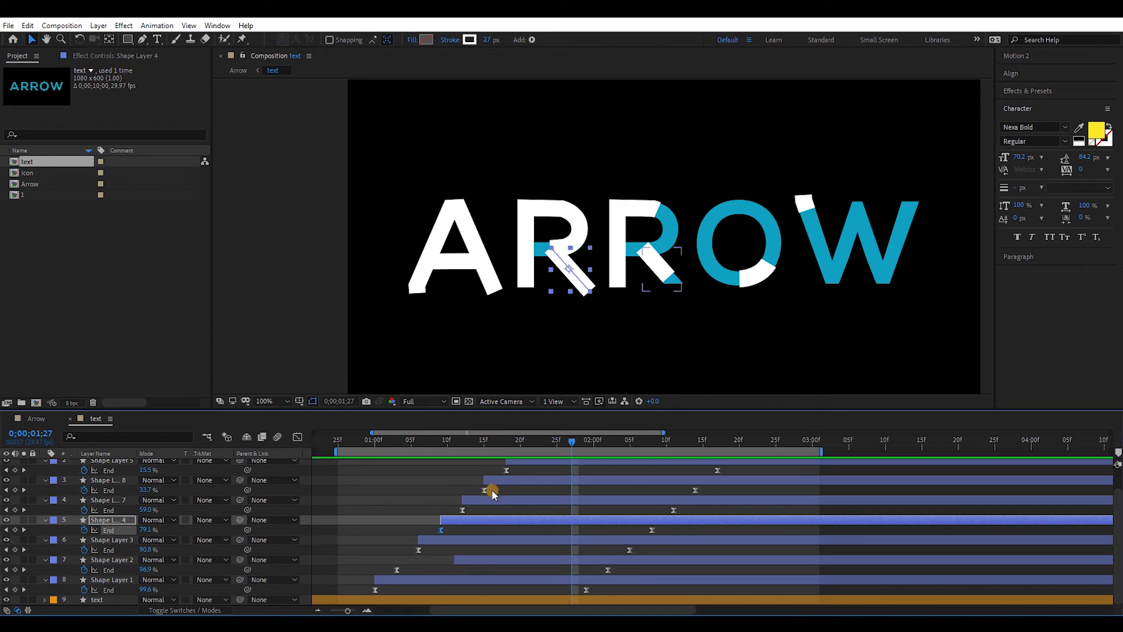
pyautogui.keyDown('shift'); pyautogui.click(484, 490); pyautogui.keyUp('shift')
pyautogui.moveTo(504, 446); pyautogui.dragTo(565, 445)
pyautogui.moveTo(484, 490); pyautogui.dragTo(574, 487)
pyautogui.click(530, 447)
pyautogui.moveTo(532, 448); pyautogui.dragTo(569, 449)
pyautogui.moveTo(572, 489); pyautogui.dragTo(579, 490)
# Step: Trim the starts of the two R leg stroke layers to about 0;00;01;26 and 0;00;02;03, and preview the reveal
pyautogui.click(571, 513)
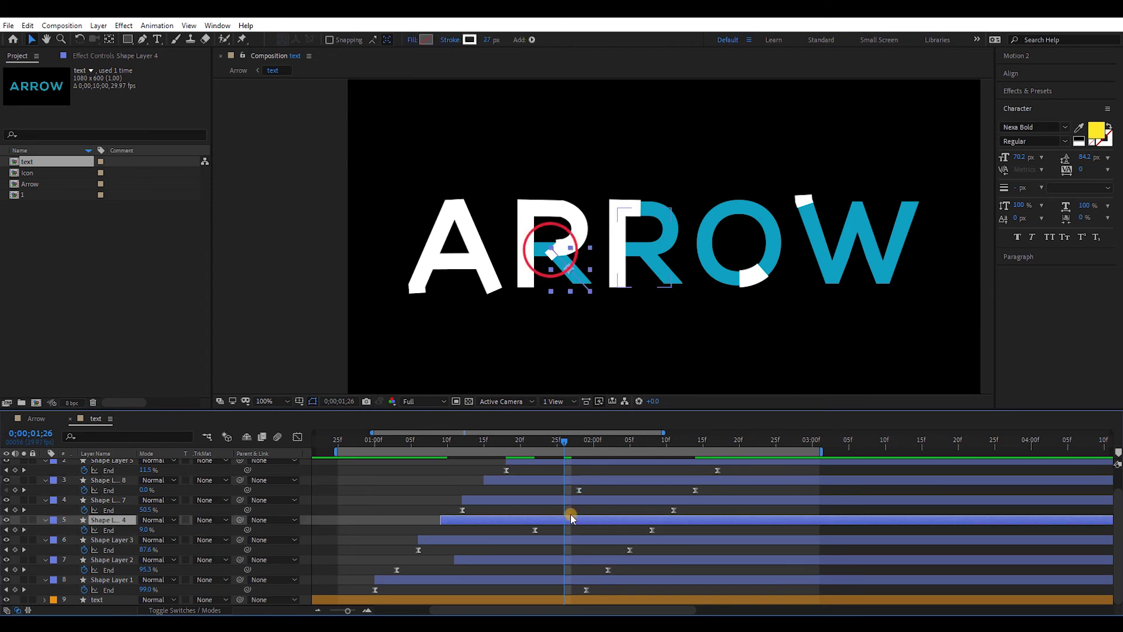
pyautogui.hotkey('alt', '[')
pyautogui.moveTo(475, 436); pyautogui.dragTo(476, 437)
pyautogui.moveTo(468, 446); pyautogui.dragTo(617, 454)
pyautogui.click(608, 480)
pyautogui.hotkey('alt', '[')
pyautogui.press('-')
pyautogui.press('-')
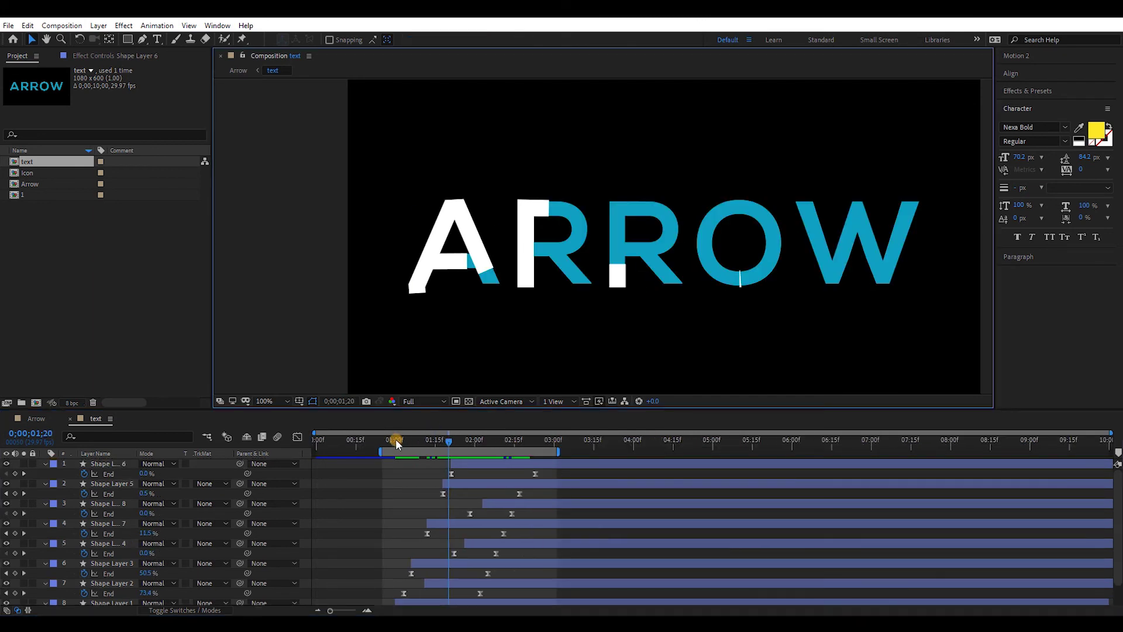
pyautogui.click(397, 440)
pyautogui.press('space')
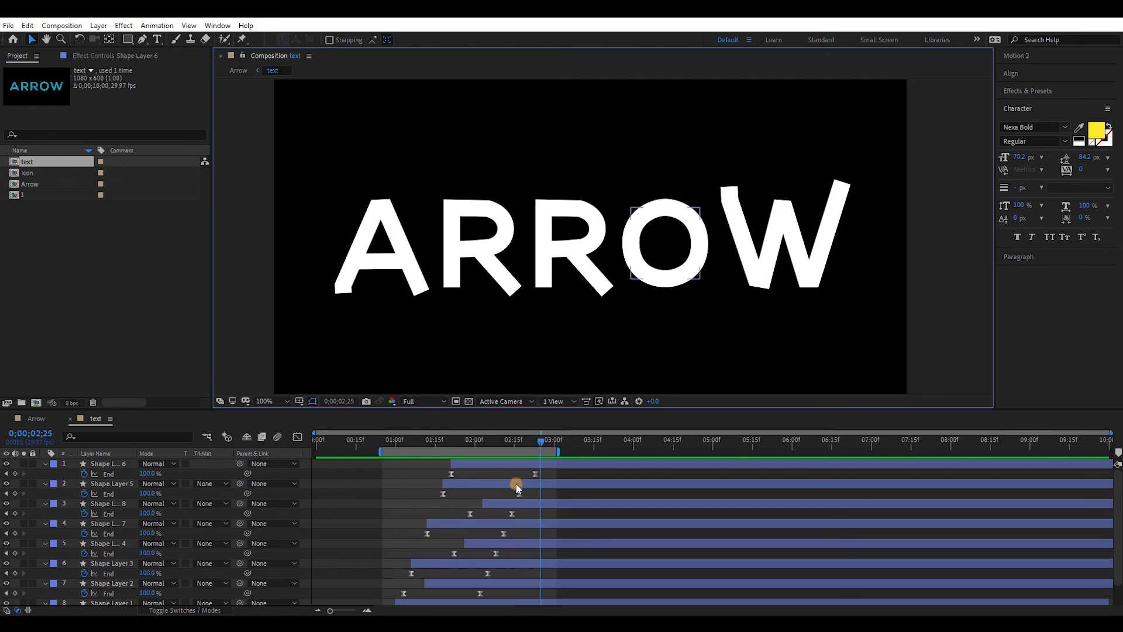
# Step: Shift all eight letter stroke layers about 26 frames earlier
pyautogui.press('`')
pyautogui.click(489, 238)
pyautogui.keyDown('shift'); pyautogui.click(500, 100); pyautogui.keyUp('shift')
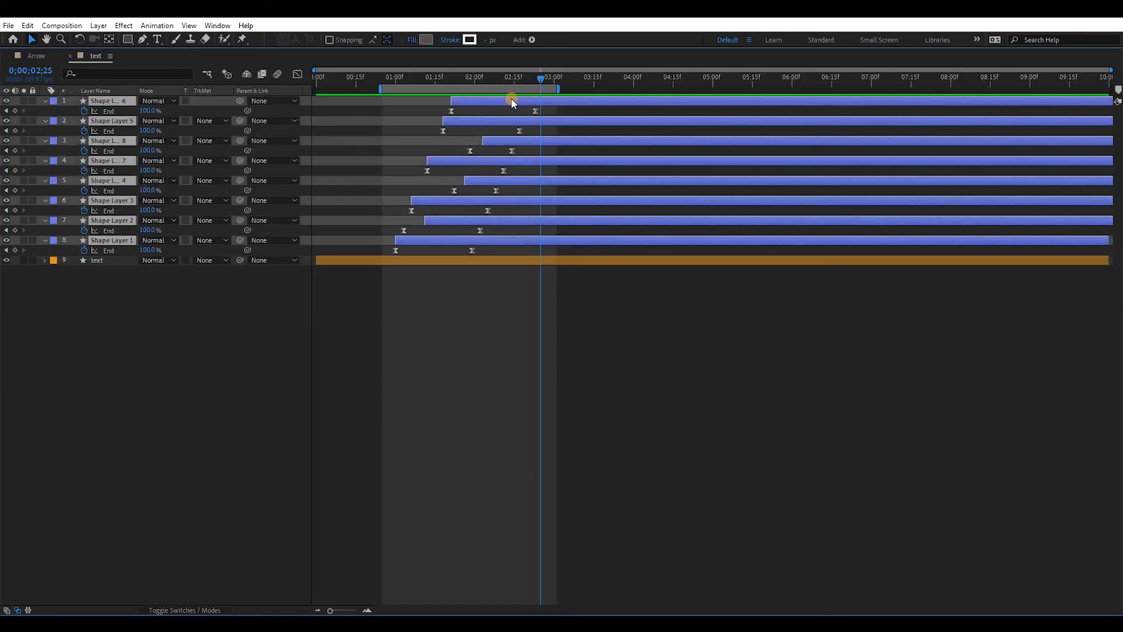
pyautogui.moveTo(501, 100); pyautogui.dragTo(434, 104)
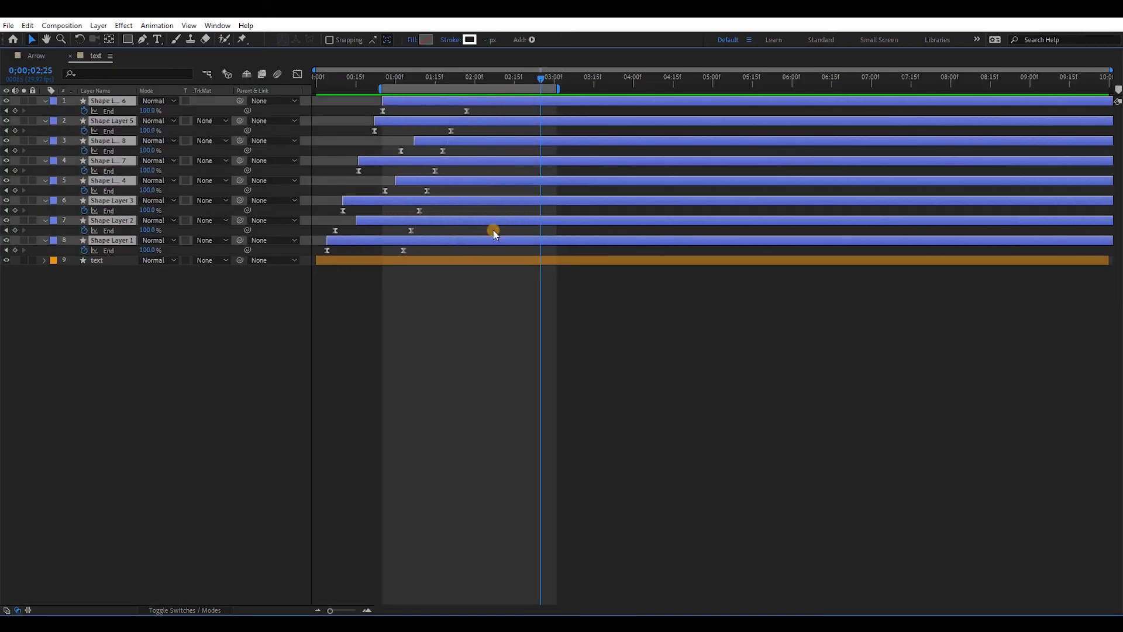
# Step: Pre-compose the eight letter stroke layers into a composition named mask
pyautogui.rightClick(493, 232)
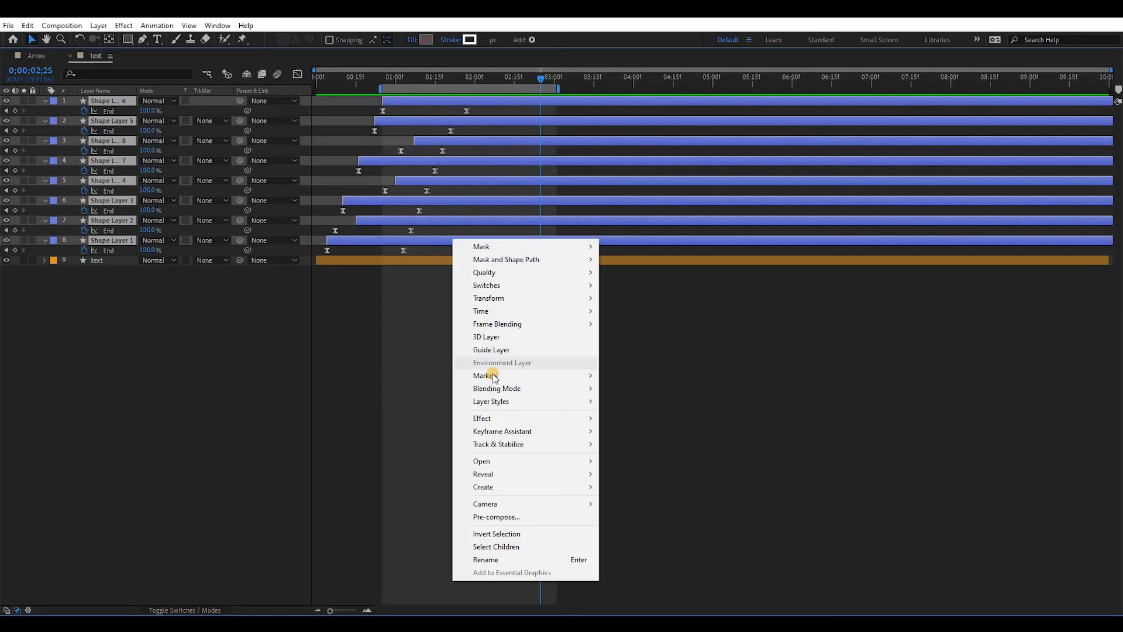
pyautogui.click(504, 519)
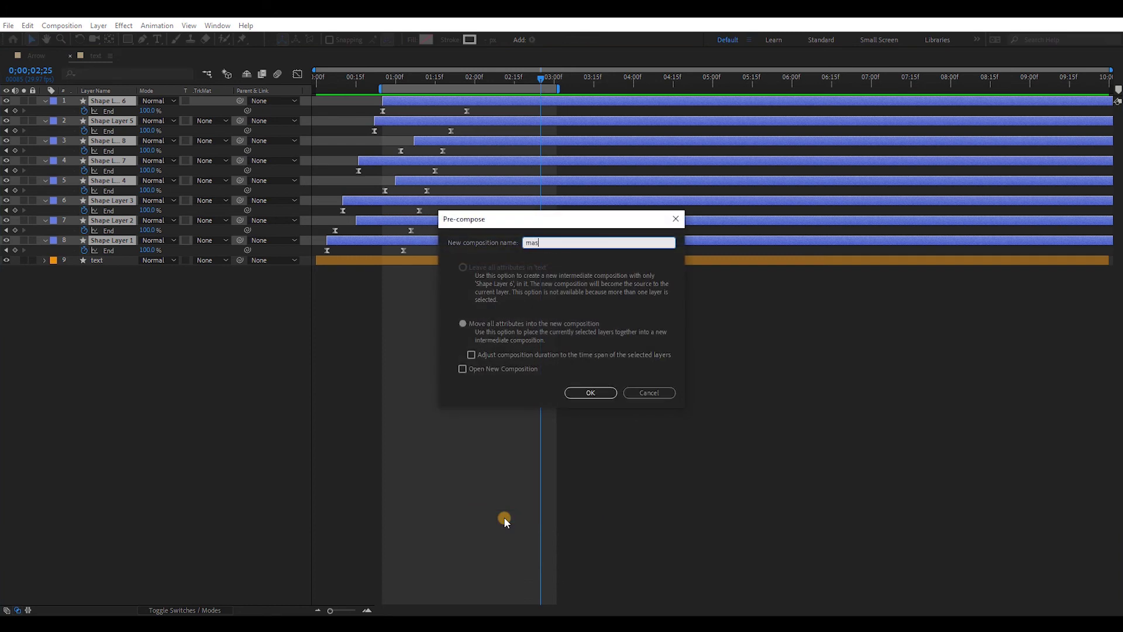
pyautogui.press('Return')
pyautogui.press('`')
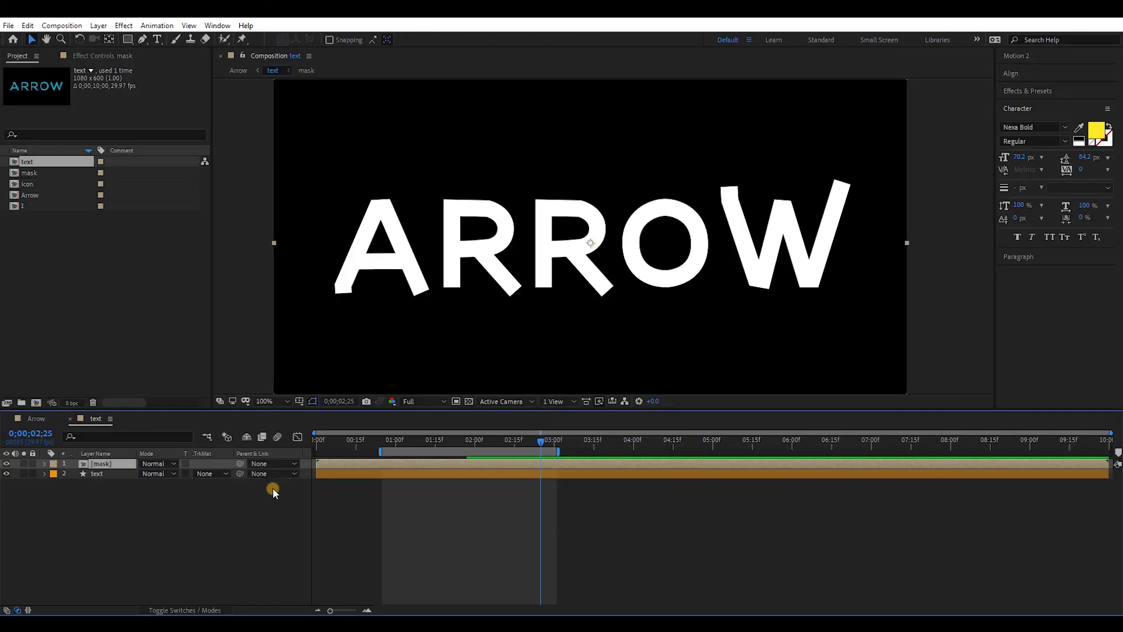
# Step: Use the mask composition as the text layer's alpha matte, and preview it in a work area from the start to about 0;00;02;21
pyautogui.click(200, 472)
pyautogui.click(220, 501)
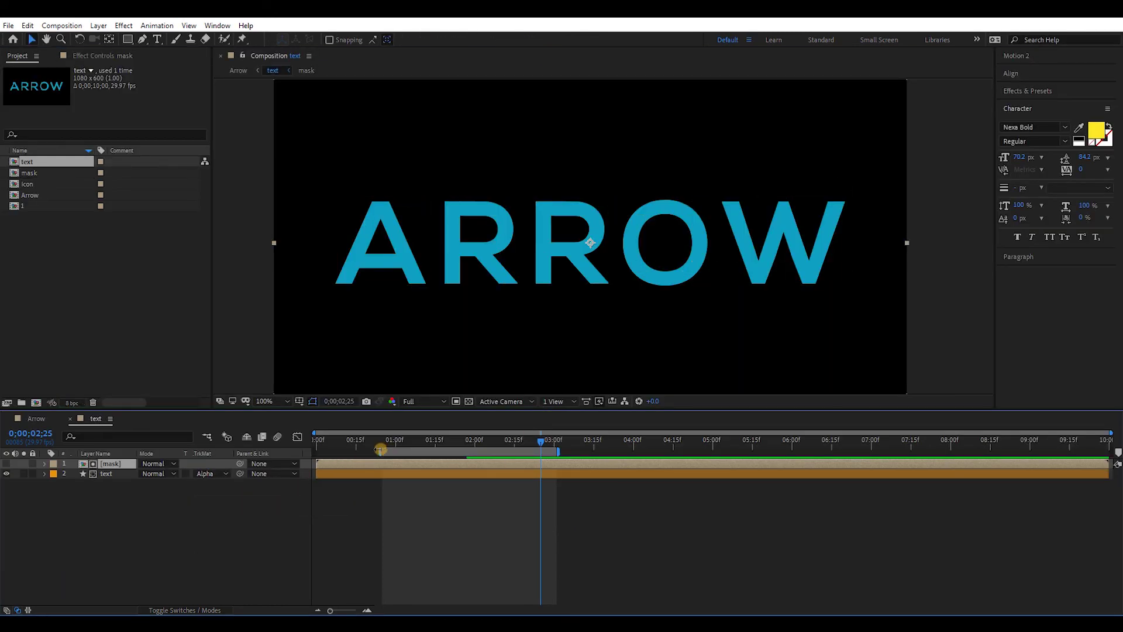
pyautogui.moveTo(380, 448); pyautogui.dragTo(326, 457)
pyautogui.moveTo(560, 452); pyautogui.dragTo(594, 452)
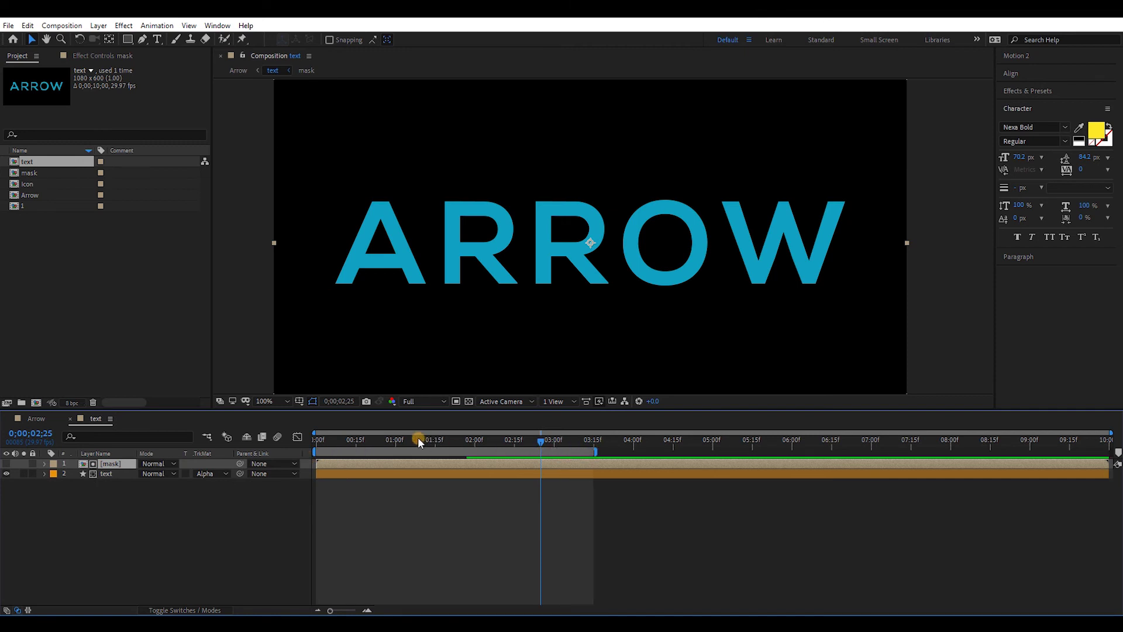
pyautogui.moveTo(417, 441); pyautogui.dragTo(316, 443)
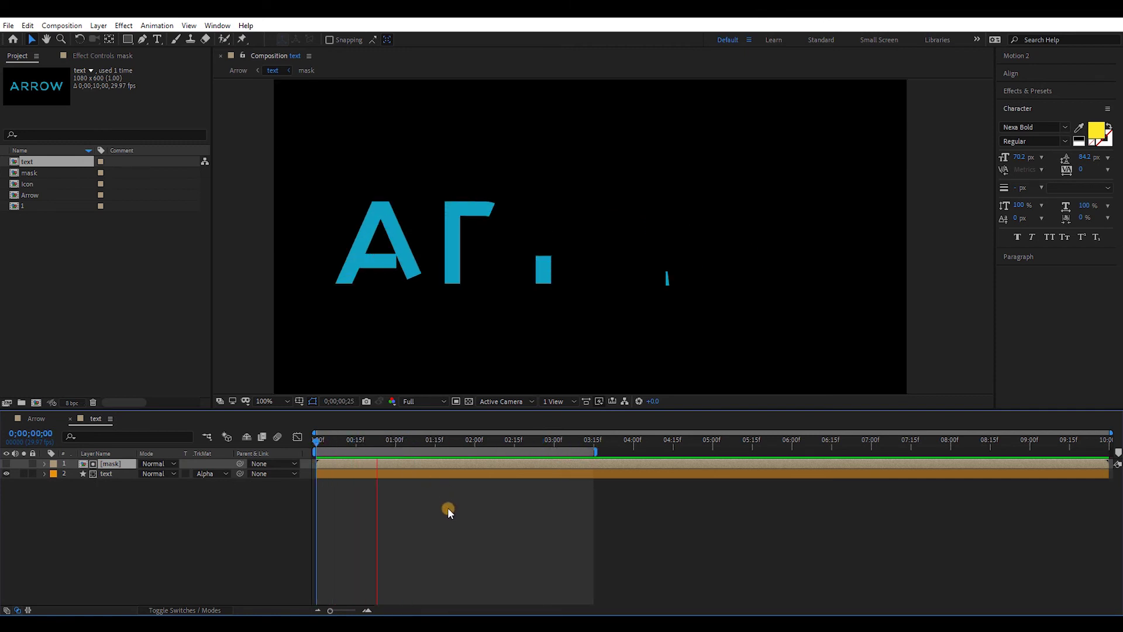
pyautogui.press('space')
pyautogui.press('n')
pyautogui.press('space')
pyautogui.press('space')
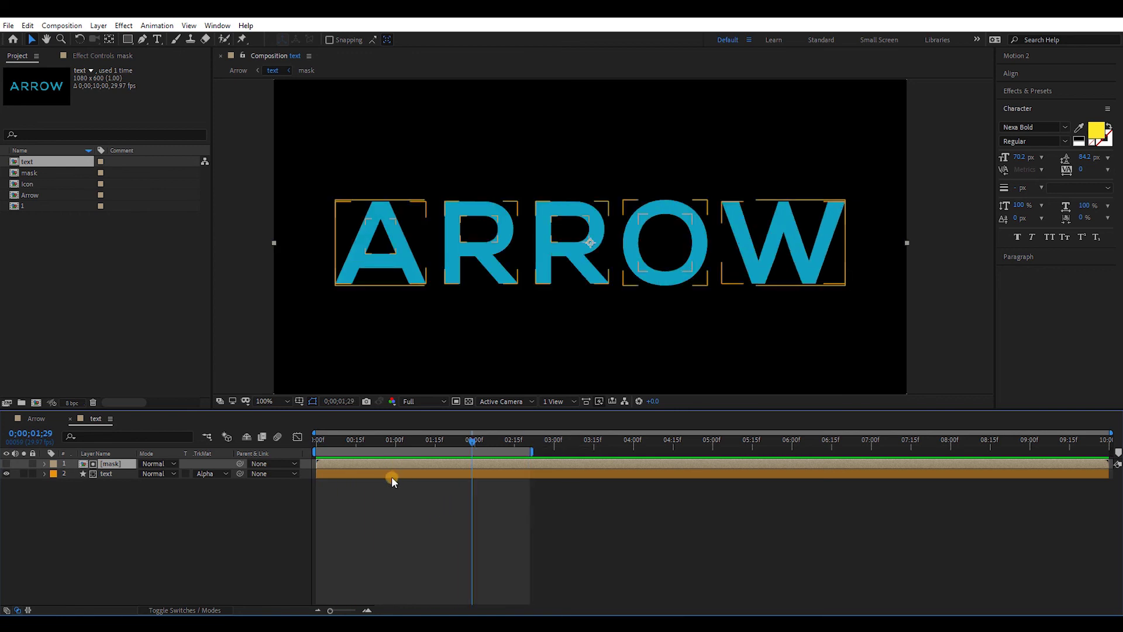
# Step: Pre-compose the mask and text layers together into a composition named 1
pyautogui.rightClick(408, 469)
pyautogui.click(455, 404)
pyautogui.write('1')
pyautogui.press('Return')
# Step: Duplicate the 1 layer twice and offset the copies to start at frames 2 and 3
pyautogui.hotkey('ctrl', 'd')
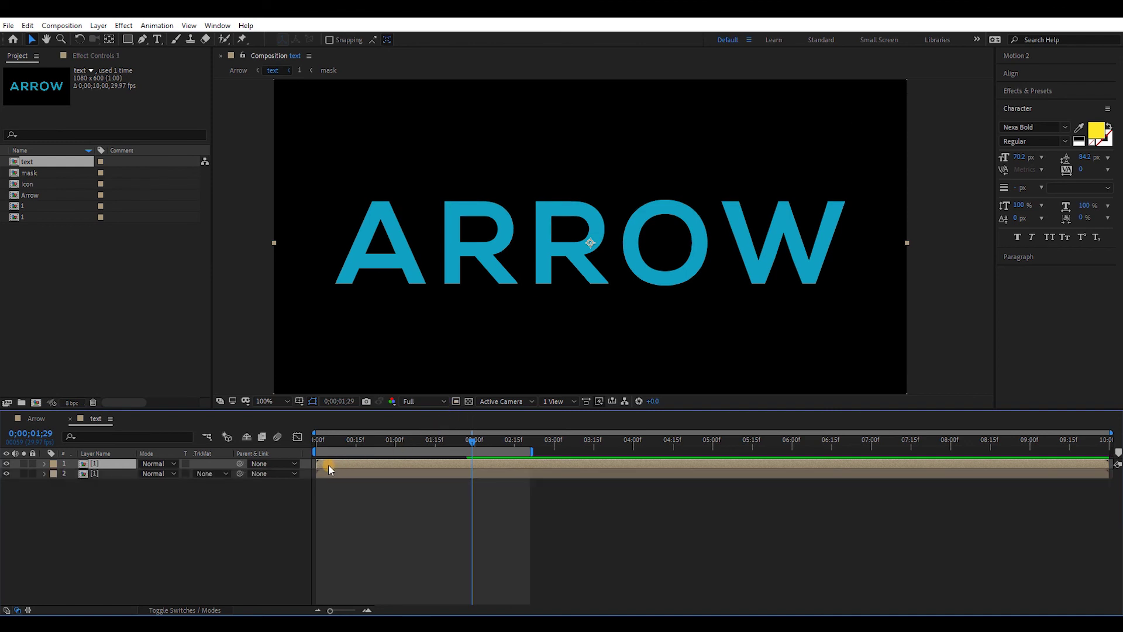
pyautogui.moveTo(329, 464); pyautogui.dragTo(332, 463)
pyautogui.scroll(2, 325, 463)
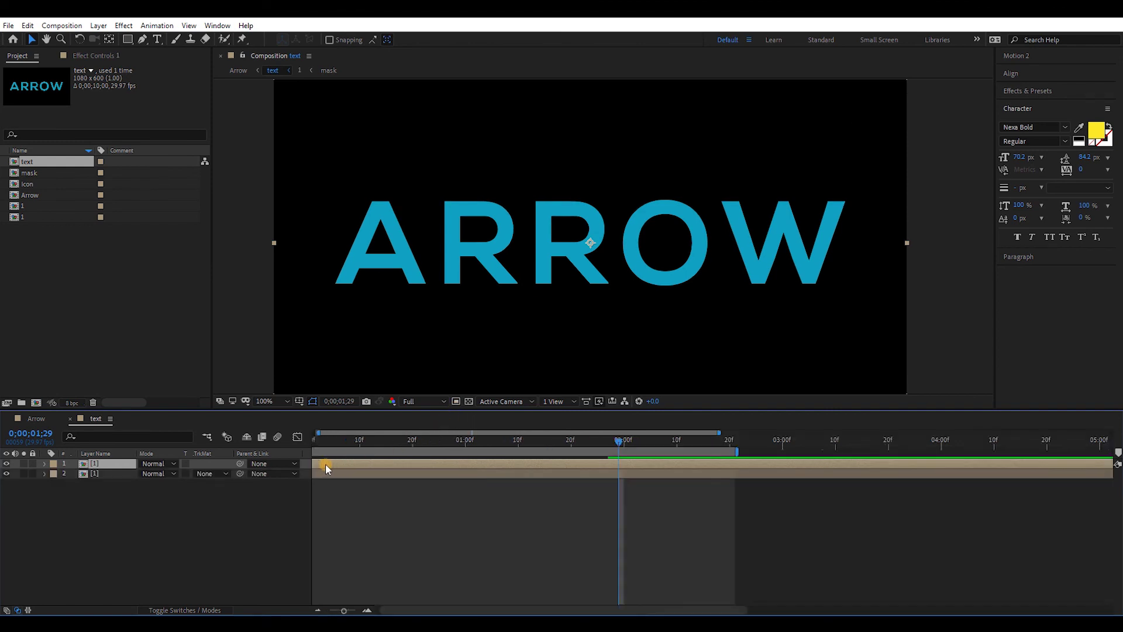
pyautogui.moveTo(413, 610); pyautogui.dragTo(406, 610)
pyautogui.moveTo(343, 470); pyautogui.dragTo(359, 469)
pyautogui.hotkey('ctrl', 'd')
pyautogui.moveTo(359, 468); pyautogui.dragTo(366, 466)
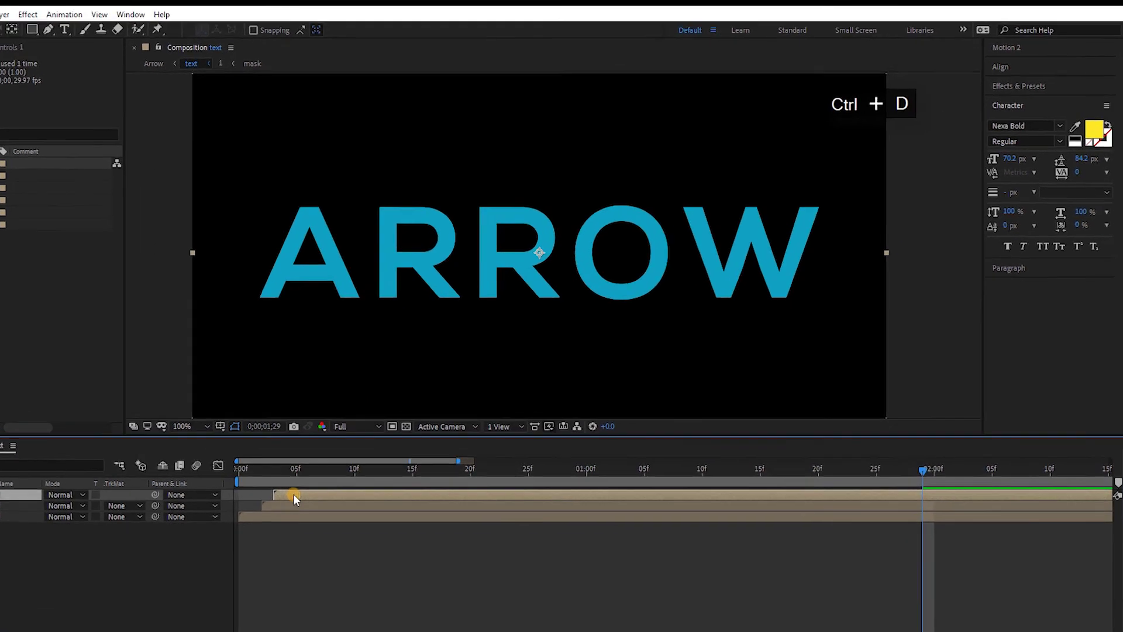
# Step: Apply a Fill effect to the middle 1 layer and set its color to white (FFFFFF)
pyautogui.click(1002, 76)
pyautogui.click(1015, 97)
pyautogui.write('fill')
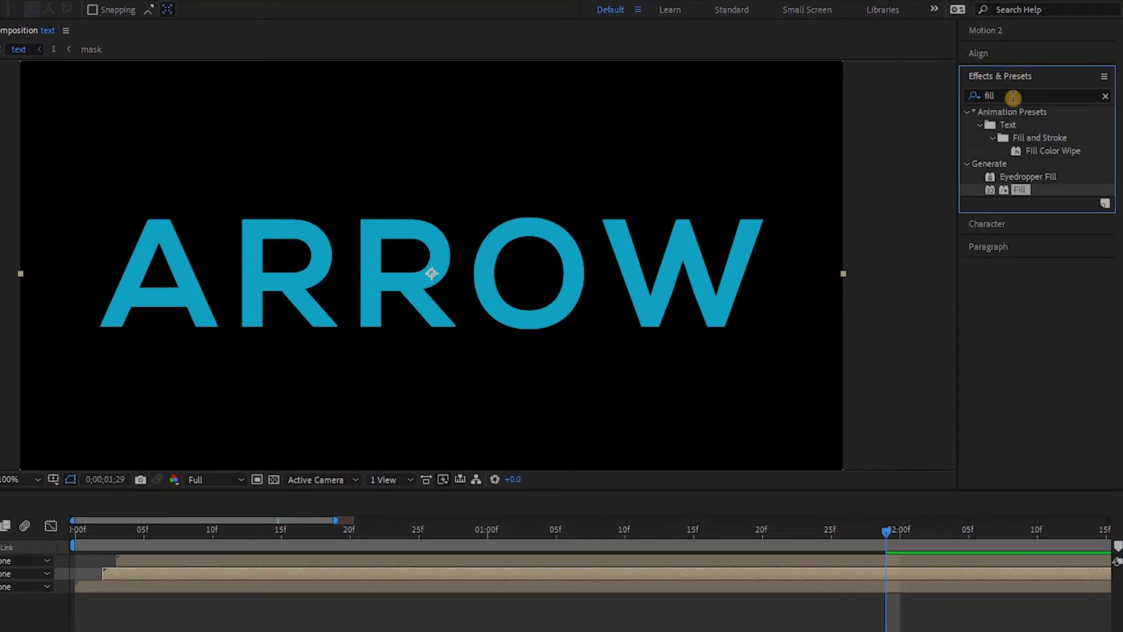
pyautogui.moveTo(1019, 190); pyautogui.dragTo(230, 590)
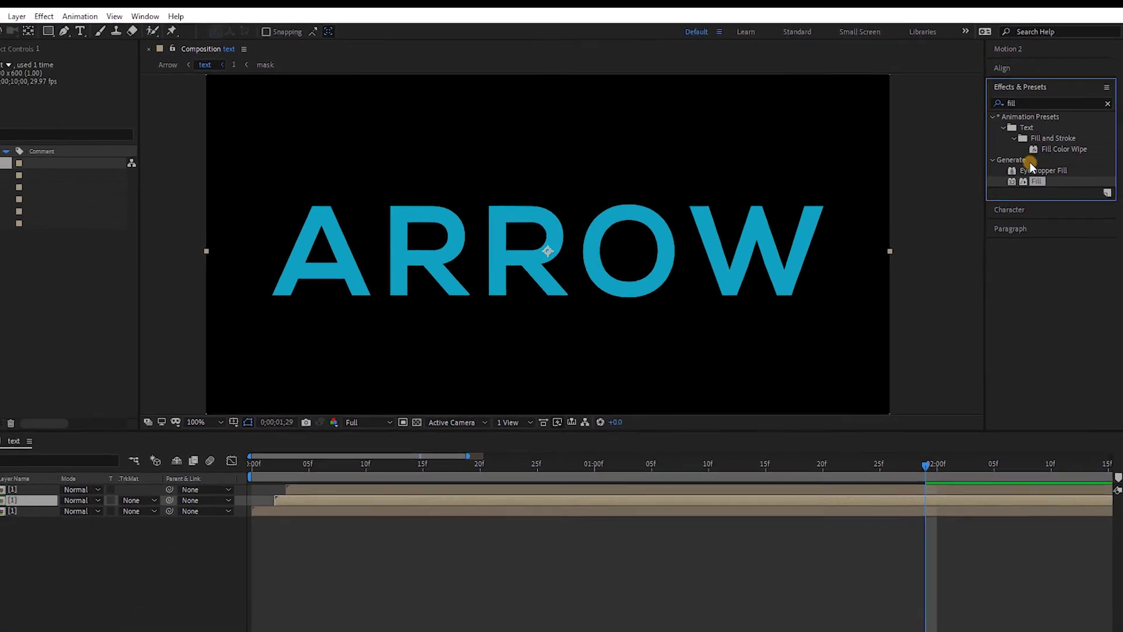
pyautogui.moveTo(436, 487)
pyautogui.mouseDown()
pyautogui.moveTo(414, 477)
pyautogui.moveTo(422, 471)
pyautogui.mouseUp()
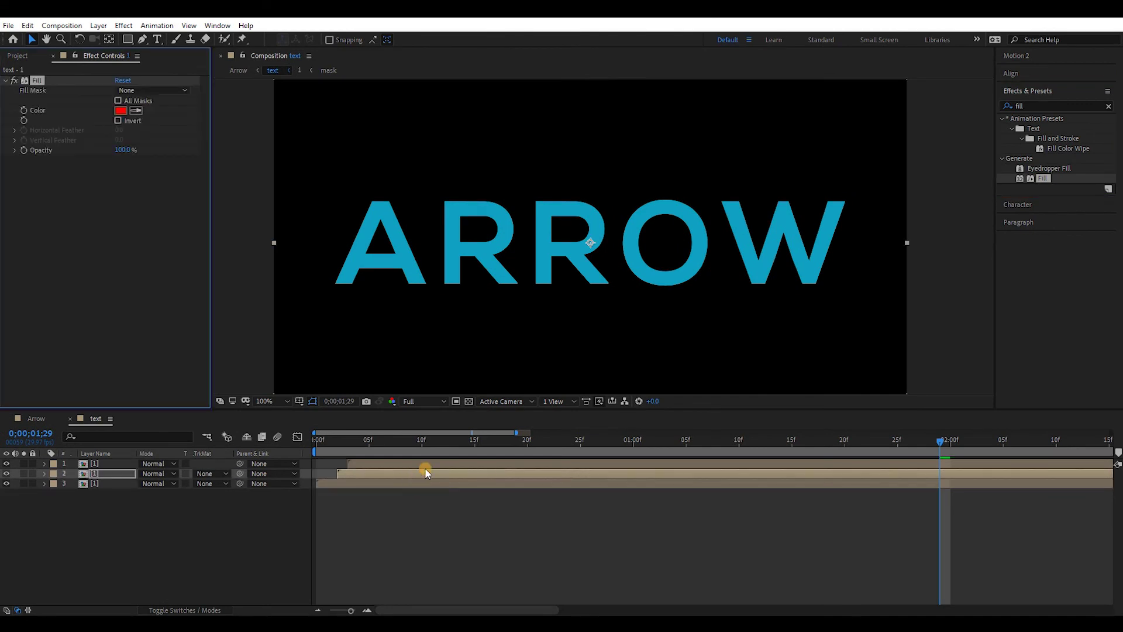
pyautogui.click(120, 110)
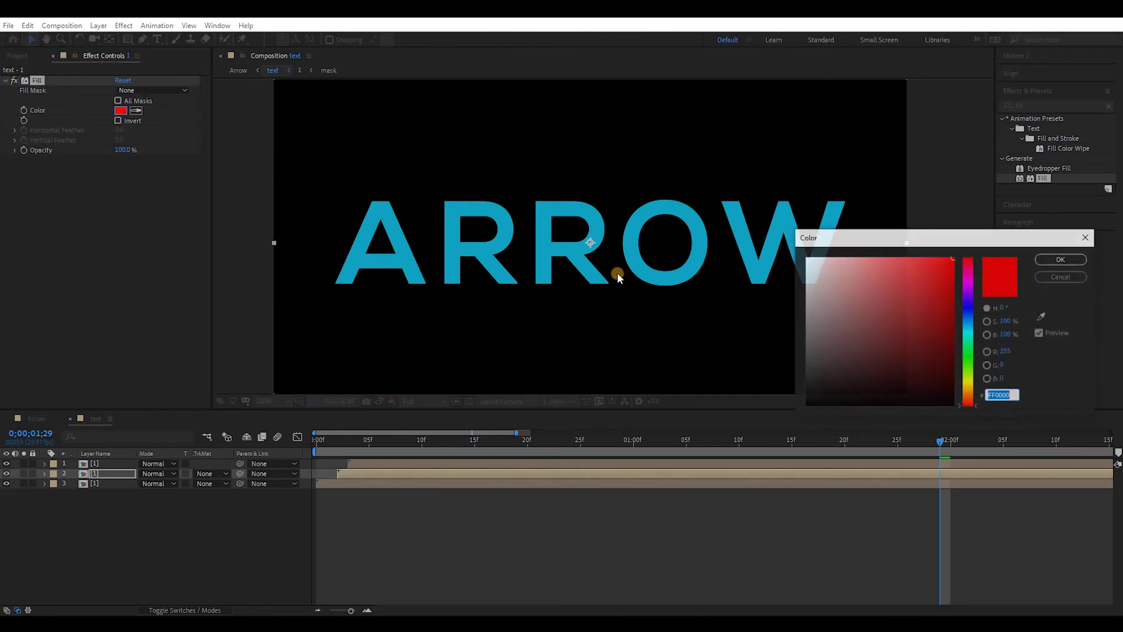
pyautogui.moveTo(835, 276); pyautogui.dragTo(806, 258)
pyautogui.click(1062, 259)
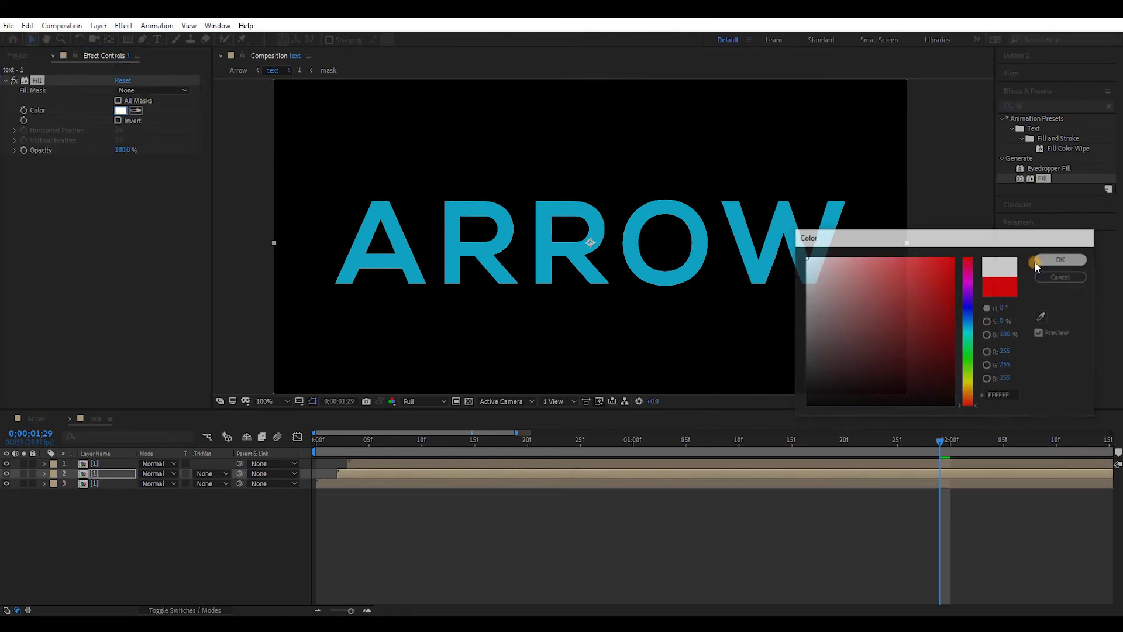
# Step: Set the bottom 1 layer's opacity to 25% and preview the layered text reveal
pyautogui.click(371, 483)
pyautogui.press('t')
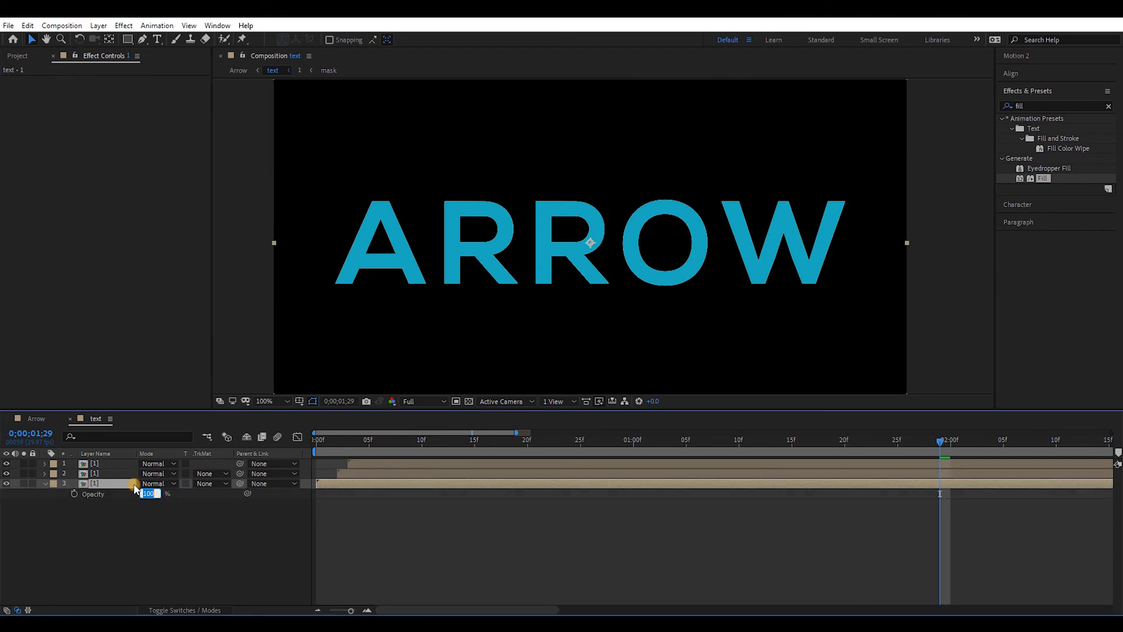
pyautogui.write('25')
pyautogui.press('Return')
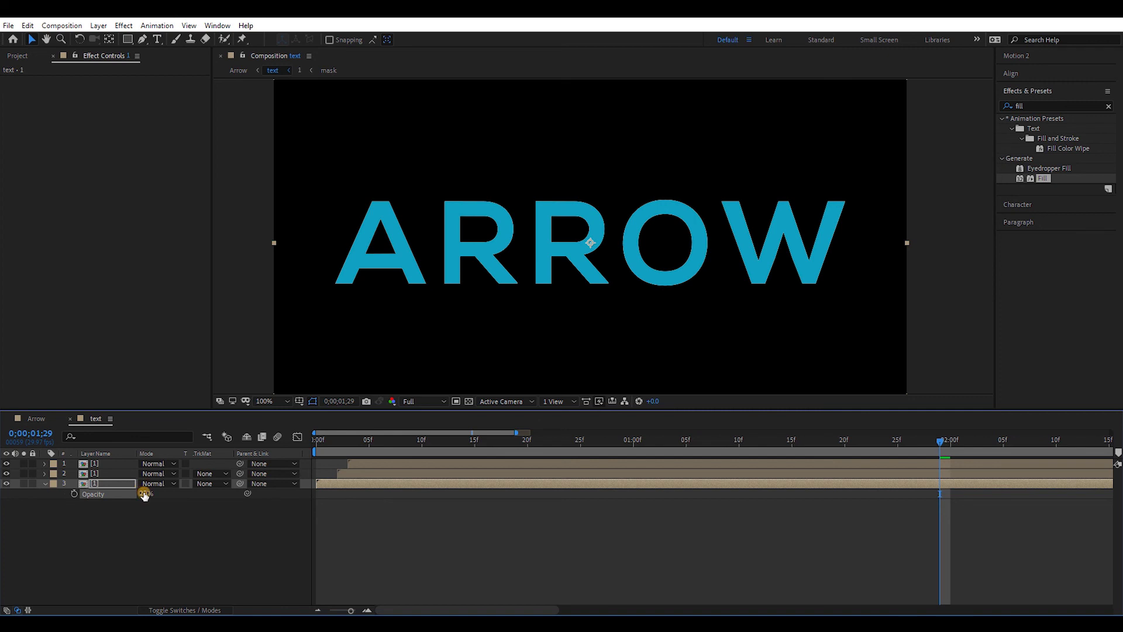
pyautogui.click(342, 448)
pyautogui.press('space')
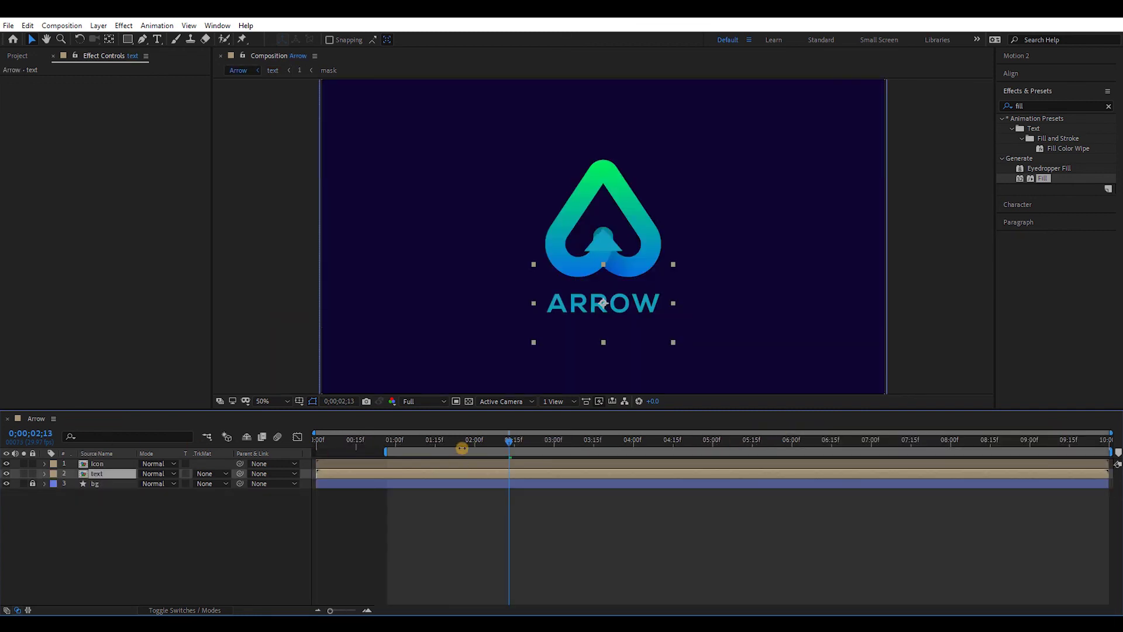
# Step: Set the Arrow composition's work area from the start to 0;00;04;00 and preview the logo full screen
pyautogui.moveTo(528, 446); pyautogui.dragTo(634, 448)
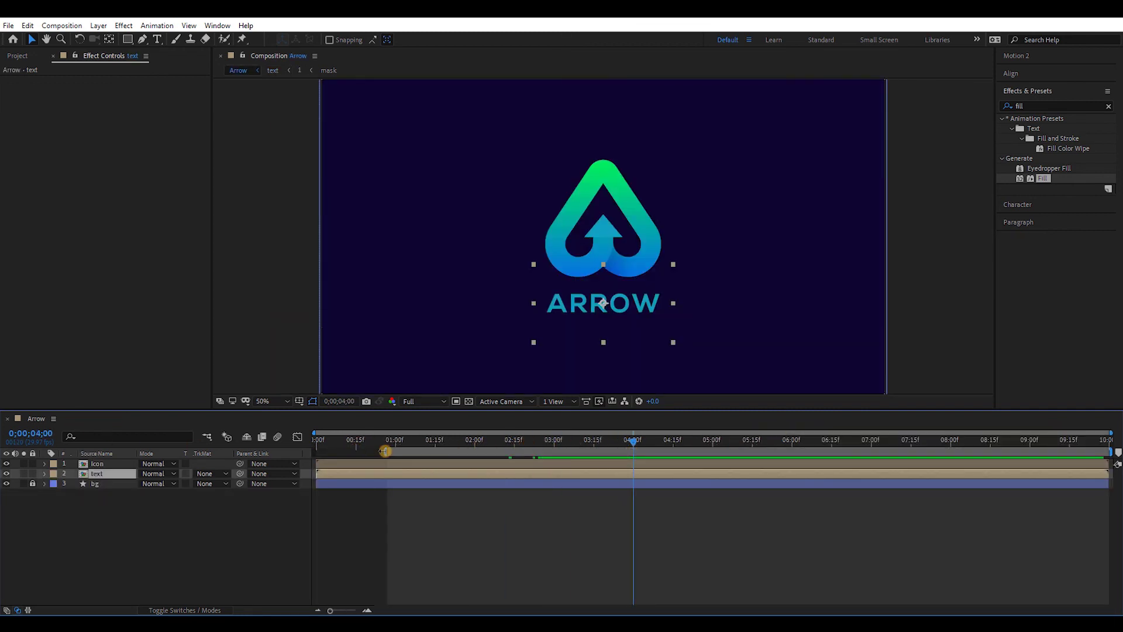
pyautogui.moveTo(384, 451); pyautogui.dragTo(315, 451)
pyautogui.press('n')
pyautogui.press('`')
pyautogui.press('space')
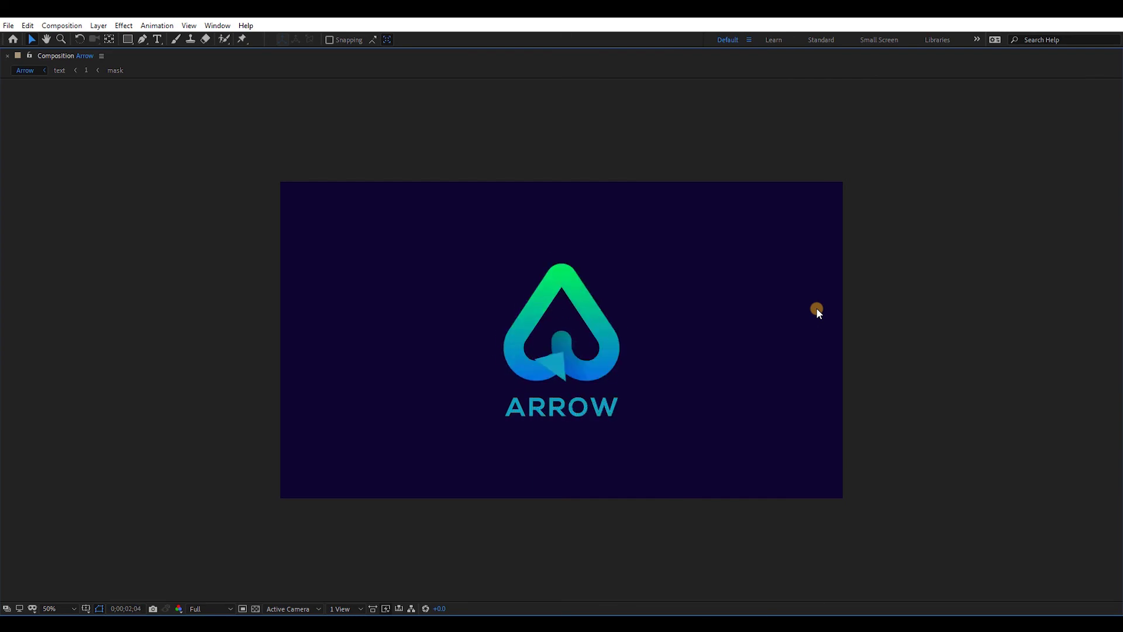
pyautogui.press('space')
pyautogui.press('`')
# Step: Delay the text layer to start at about 0;00;02;00 and preview it in a work area from about 0;00;00;15 to 0;00;05;20
pyautogui.moveTo(378, 442); pyautogui.dragTo(519, 434)
pyautogui.moveTo(449, 473); pyautogui.dragTo(572, 474)
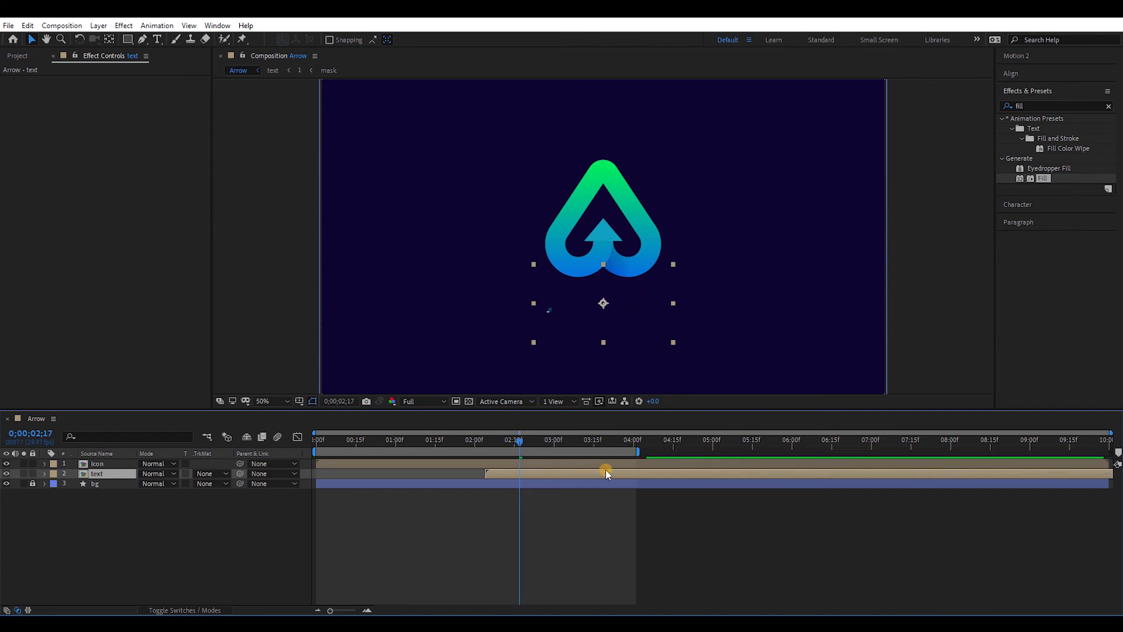
pyautogui.moveTo(637, 451); pyautogui.dragTo(653, 450)
pyautogui.moveTo(518, 441); pyautogui.dragTo(387, 443)
pyautogui.press('b')
pyautogui.press('space')
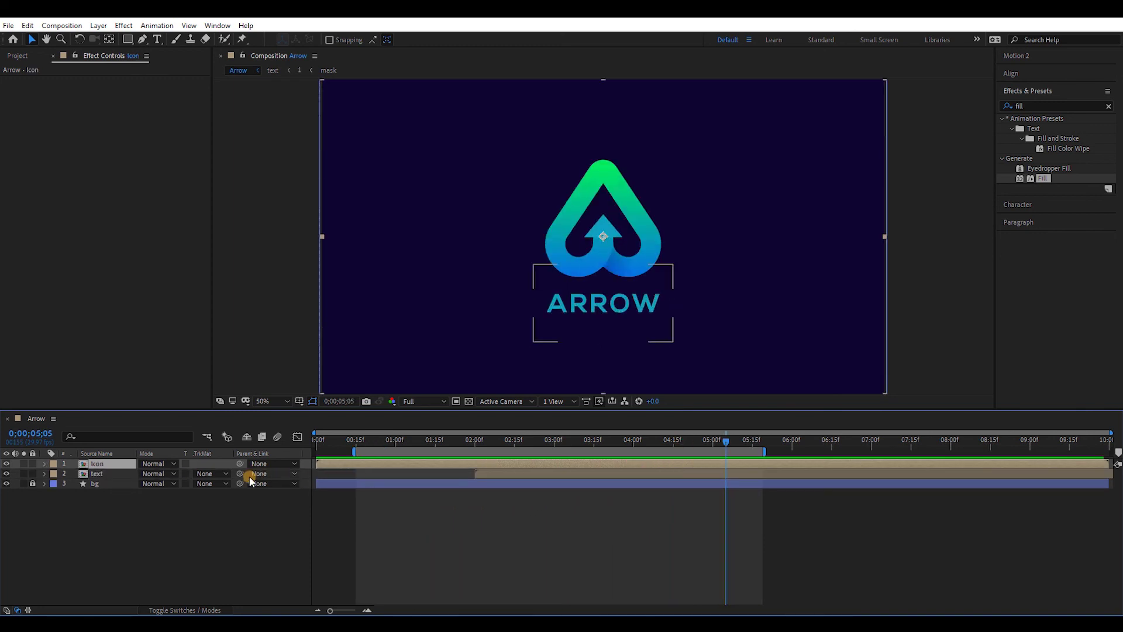
# Step: Keyframe the Icon layer's position at 960, 540 at 0;00;05;05 and at 960, 660 at 0;00;01;24
pyautogui.press('p')
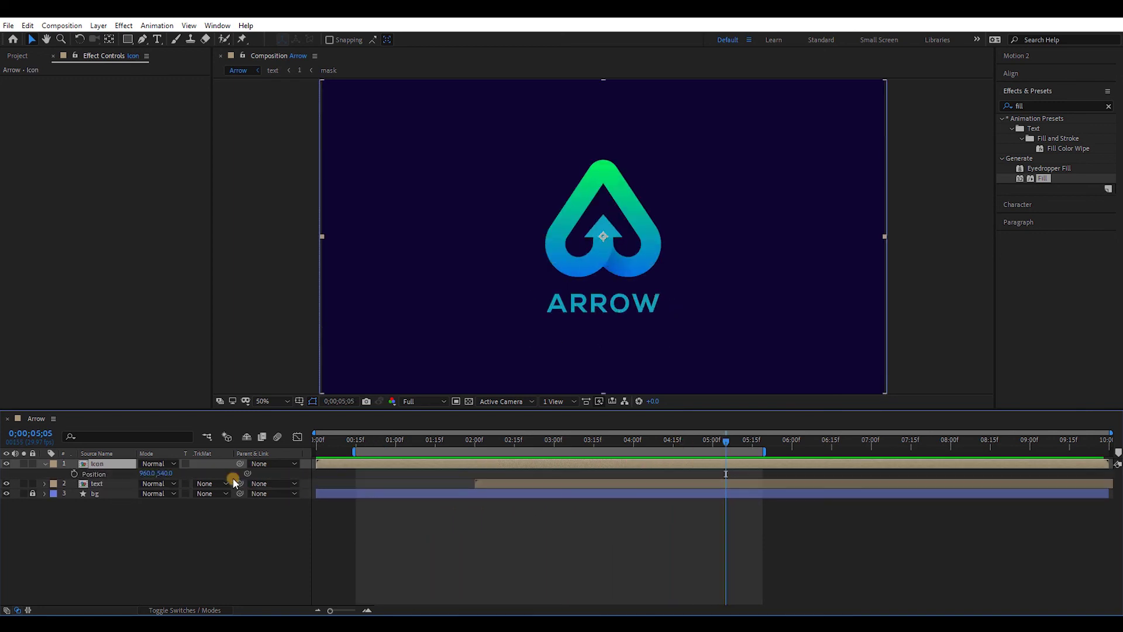
pyautogui.moveTo(461, 445)
pyautogui.mouseDown()
pyautogui.moveTo(478, 444)
pyautogui.moveTo(459, 444)
pyautogui.mouseUp()
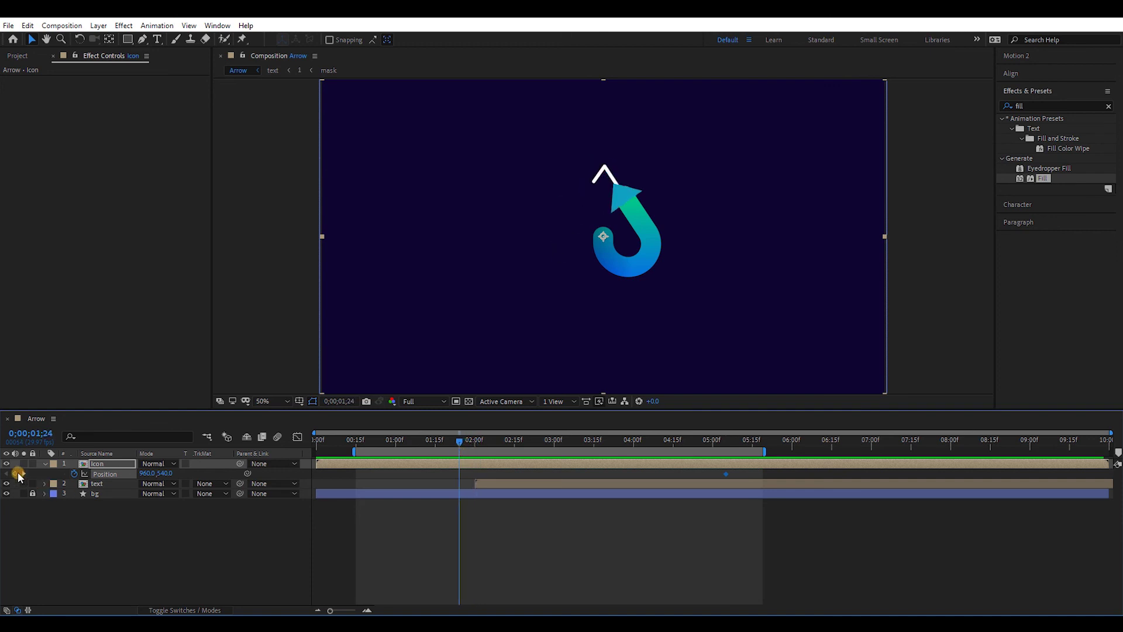
pyautogui.hotkey('shift', 'Down')
pyautogui.hotkey('shift', 'Down')
pyautogui.hotkey('shift', 'Down')
pyautogui.hotkey('shift', 'Down')
pyautogui.hotkey('shift', 'Down')
pyautogui.hotkey('shift', 'Down')
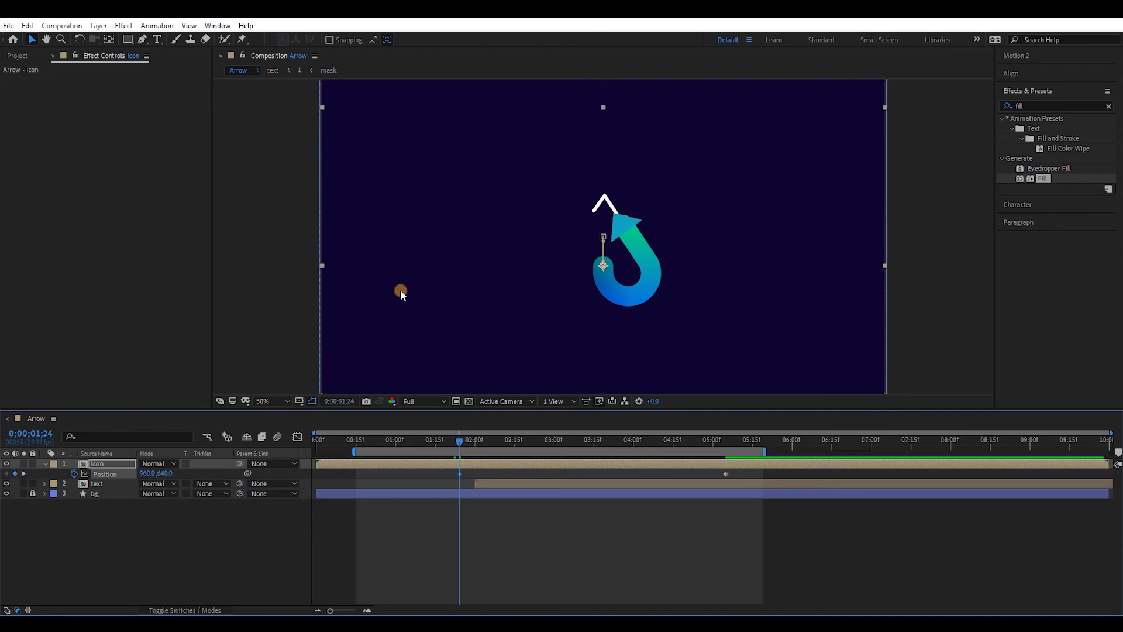
pyautogui.hotkey('shift', 'Down')
pyautogui.hotkey('shift', 'Down')
pyautogui.hotkey('shift', 'Up')
pyautogui.hotkey('shift', 'Up')
pyautogui.hotkey('shift', 'Down')
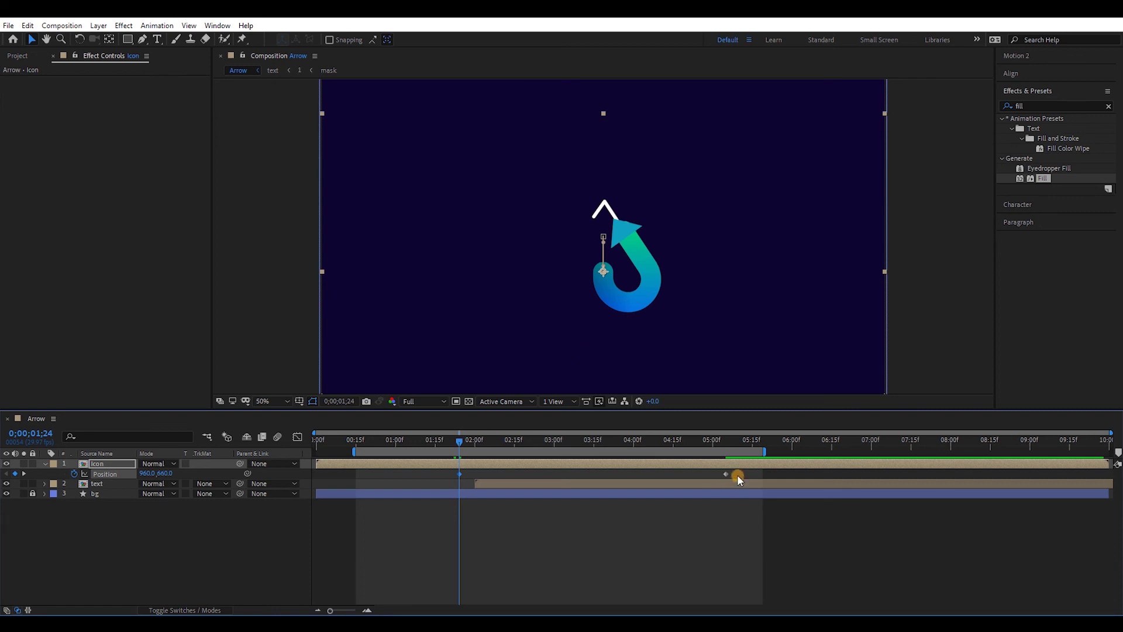
# Step: Apply Easy Ease to both Icon position keyframes, lengthen their speed graph influence handles, and preview the motion
pyautogui.rightClick(459, 473)
pyautogui.moveTo(511, 464)
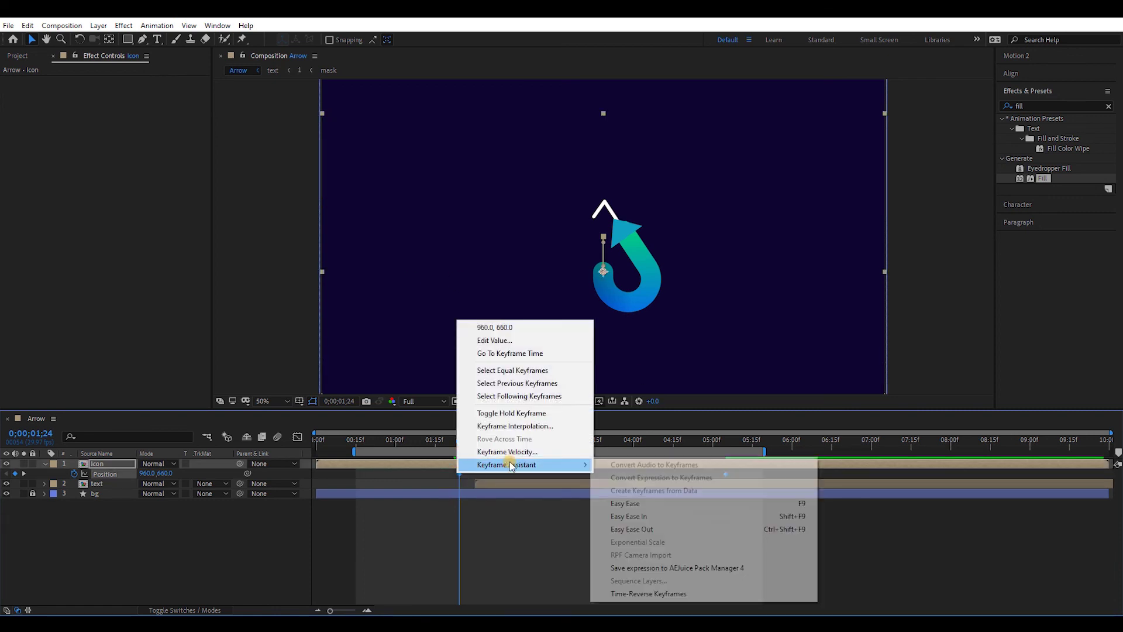
pyautogui.click(637, 506)
pyautogui.click(298, 438)
pyautogui.moveTo(752, 523); pyautogui.dragTo(638, 578)
pyautogui.moveTo(502, 578); pyautogui.dragTo(541, 578)
pyautogui.moveTo(746, 551); pyautogui.dragTo(642, 587)
pyautogui.press('space')
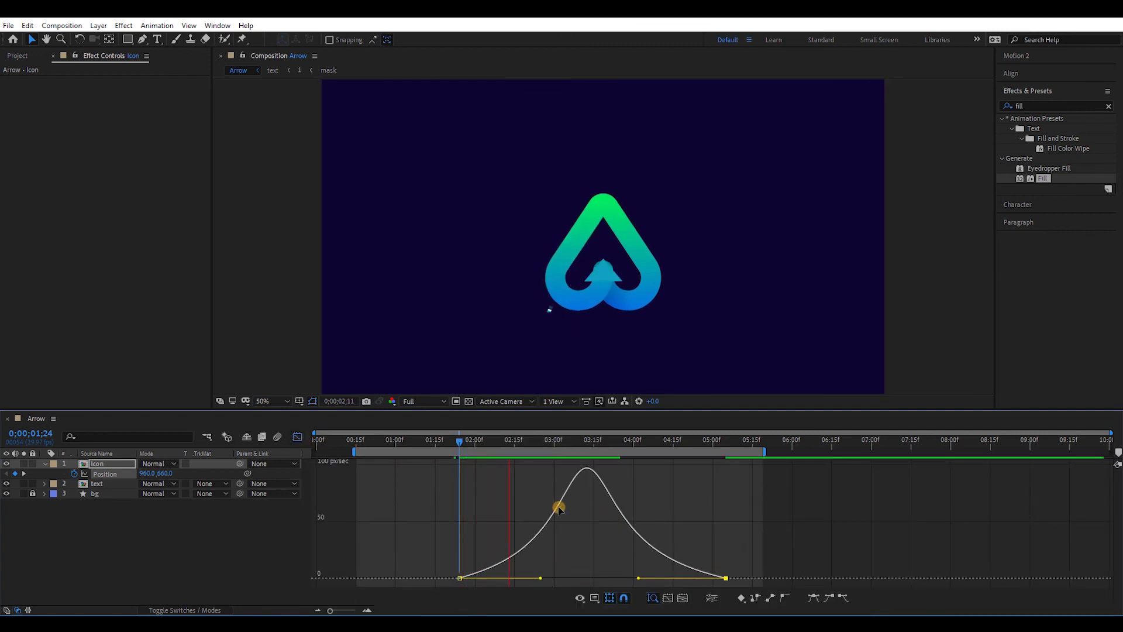
pyautogui.press('space')
pyautogui.click(303, 440)
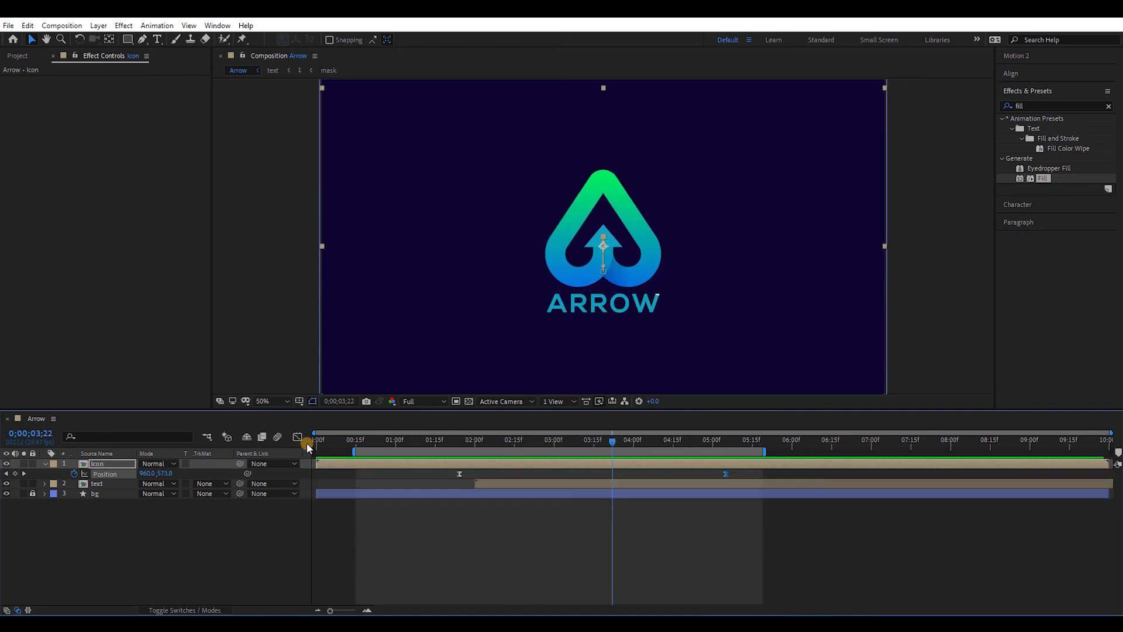
# Step: Move the Icon's ending position keyframe to about 0;00;02;24 and preview the faster move
pyautogui.moveTo(727, 475); pyautogui.dragTo(611, 481)
pyautogui.moveTo(413, 439); pyautogui.dragTo(496, 440)
pyautogui.moveTo(608, 472); pyautogui.dragTo(538, 474)
pyautogui.click(380, 441)
pyautogui.press('space')
pyautogui.press('space')
# Step: Retime the Icon's two position keyframes to about 0;00;01;02 and 0;00;02;15, and preview the animation
pyautogui.click(395, 472)
pyautogui.click(385, 473)
pyautogui.moveTo(363, 468); pyautogui.dragTo(550, 477)
pyautogui.keyDown('alt'); pyautogui.moveTo(538, 473); pyautogui.dragTo(514, 473); pyautogui.keyUp('alt')
pyautogui.click(383, 440)
pyautogui.press('space')
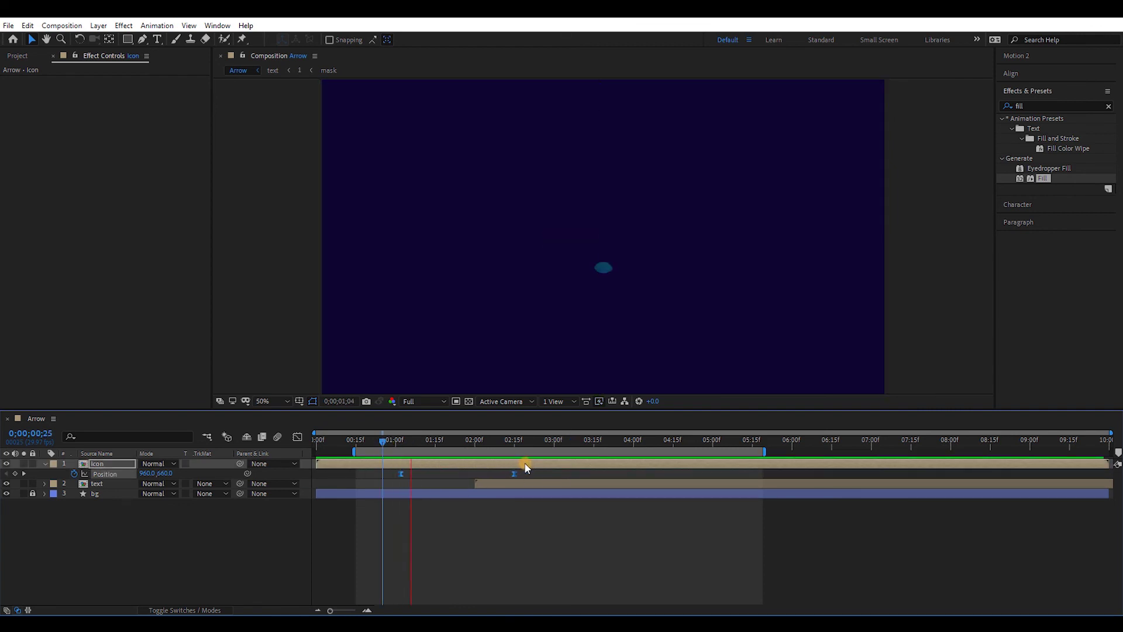